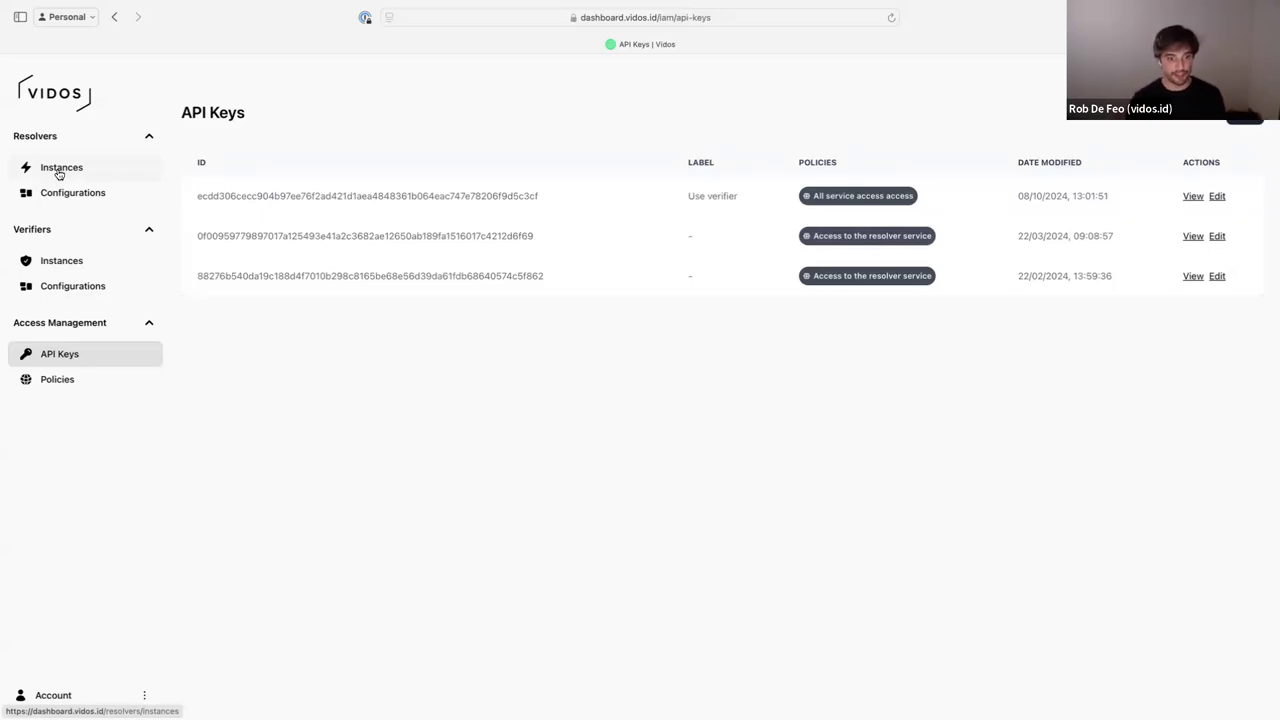
Step: Open the details of the resolver instance confident-coral-skink-132 and view its configuration down to the DID test section
left_click(59, 172)
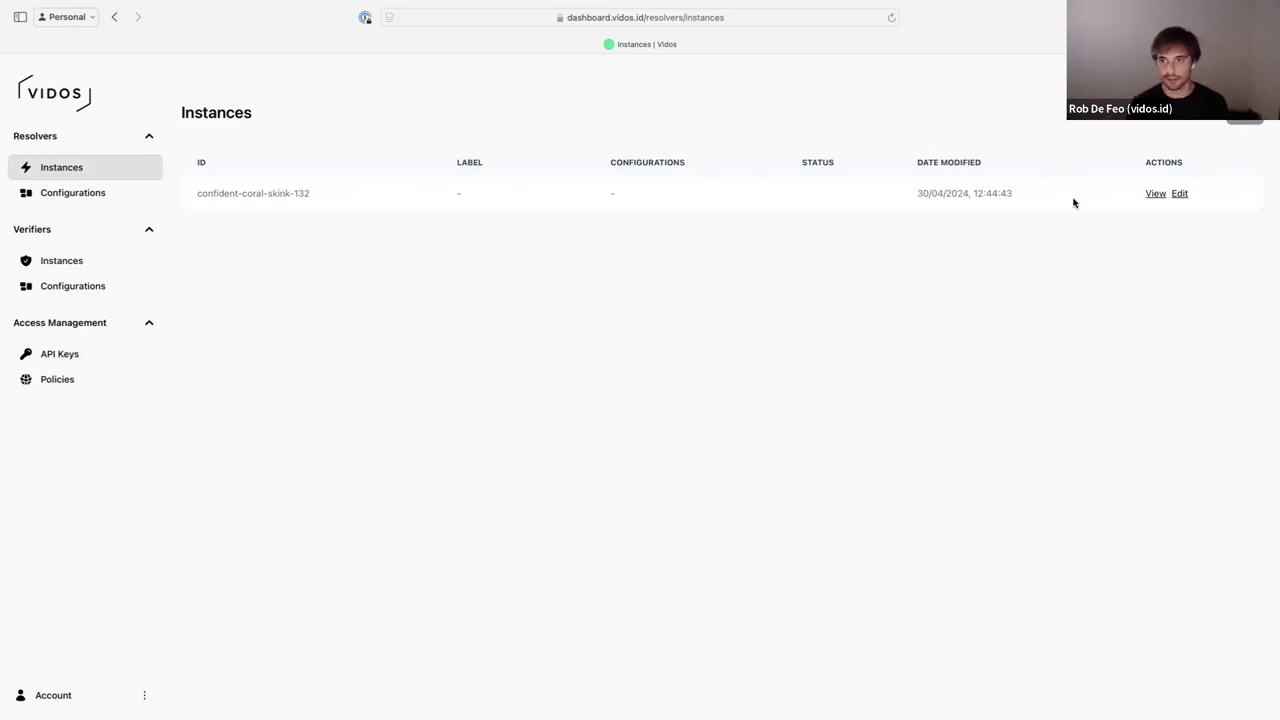
left_click(1155, 193)
scroll(319, 351, "down", 2)
scroll(319, 351, "down", 5)
scroll(391, 400, "down", 3)
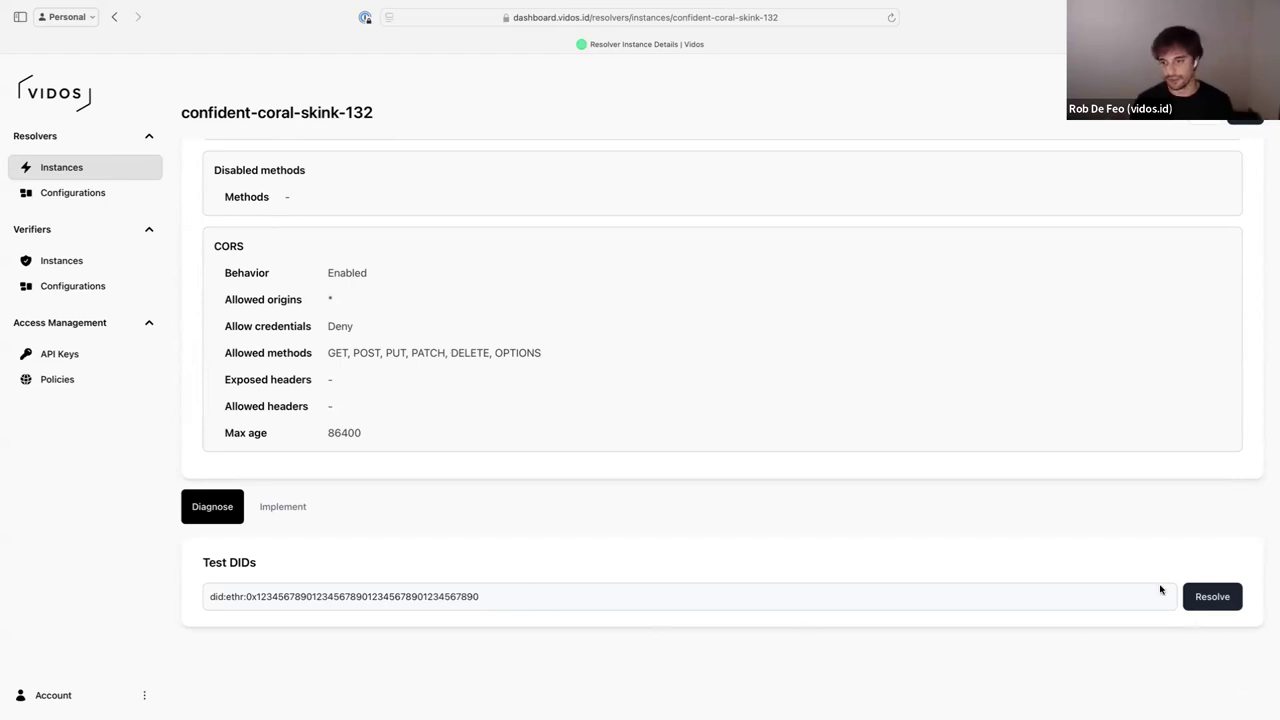
Step: Resolve the prefilled did:ethr test DID and review the returned DID document through to its metadata
left_click(1208, 602)
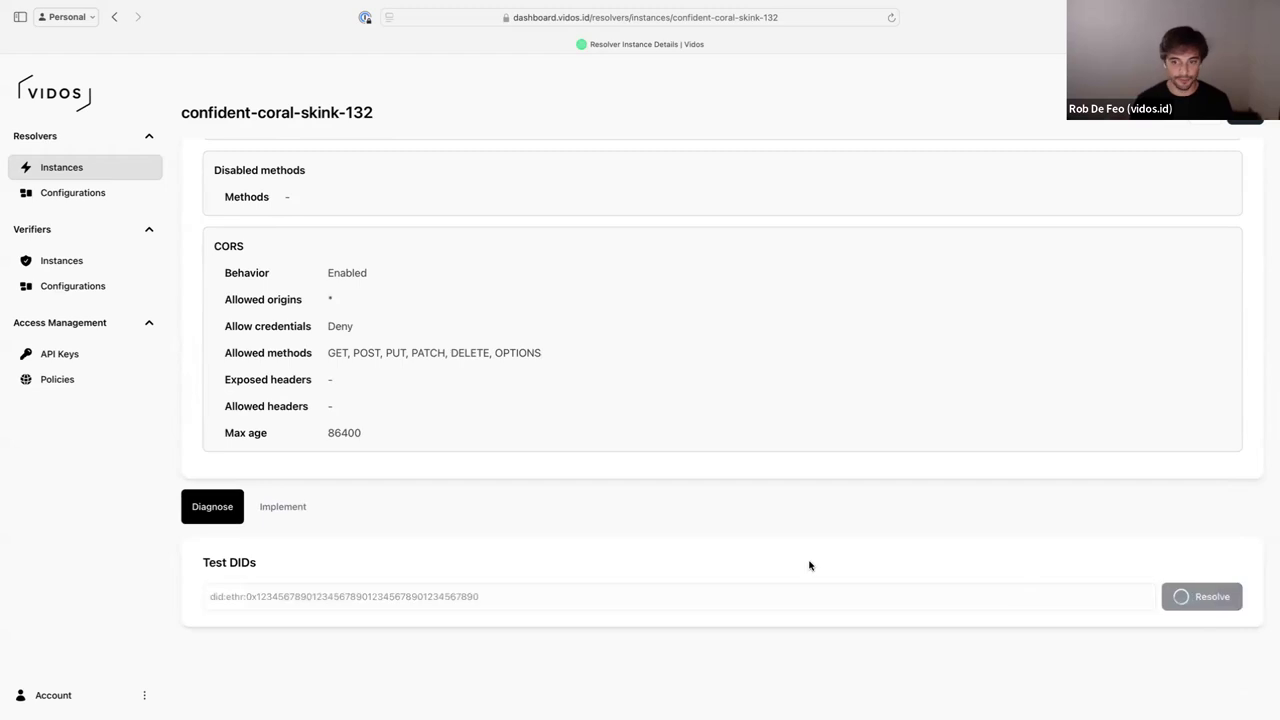
scroll(810, 566, "down", 5)
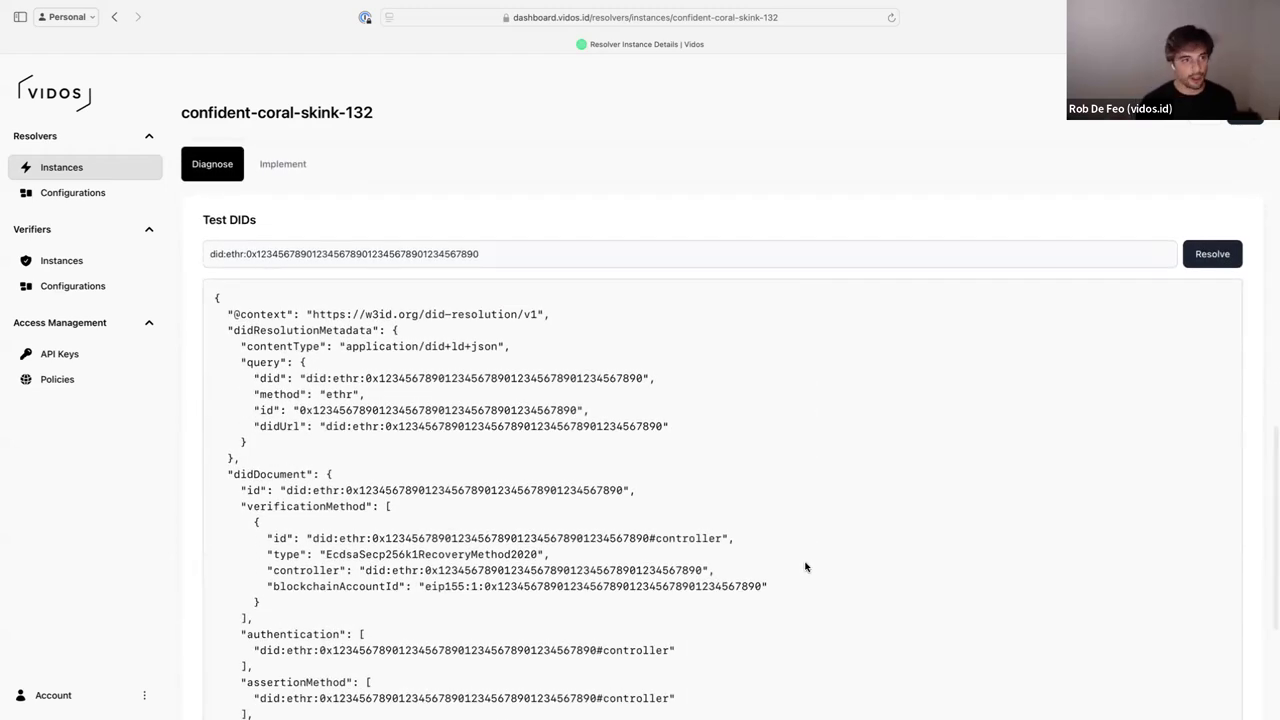
scroll(575, 473, "up", 1)
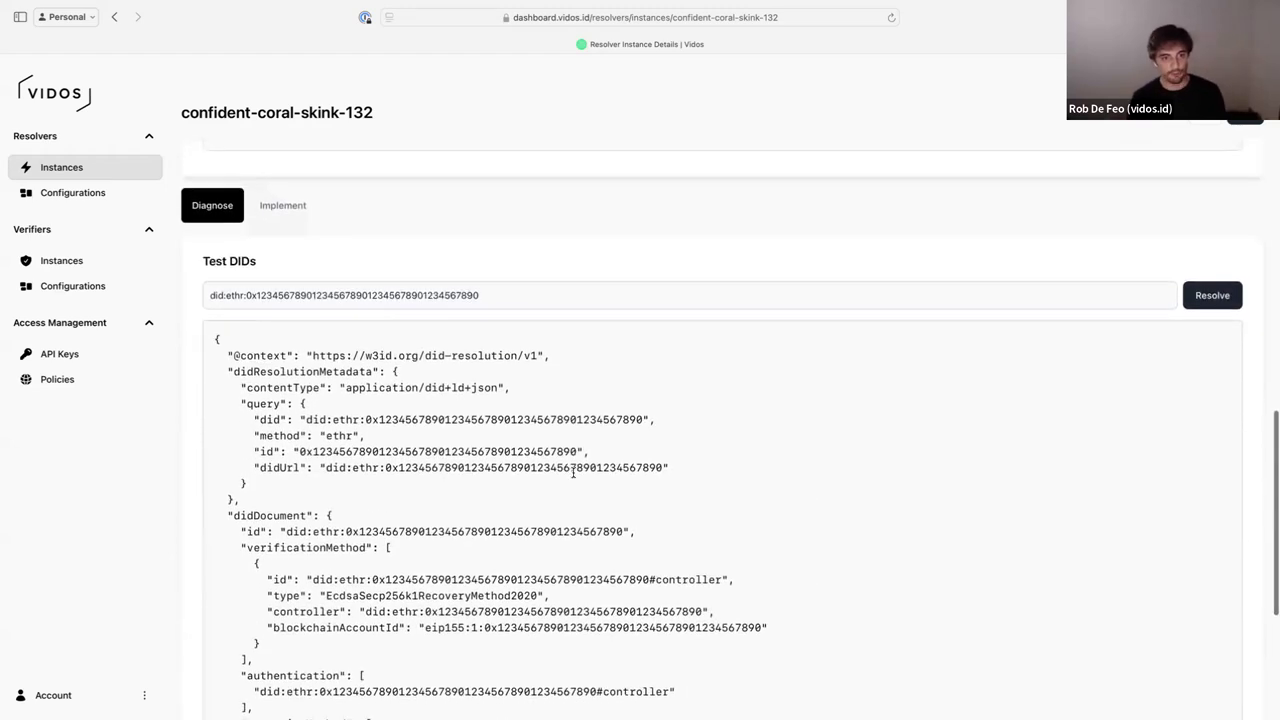
scroll(574, 473, "down", 6)
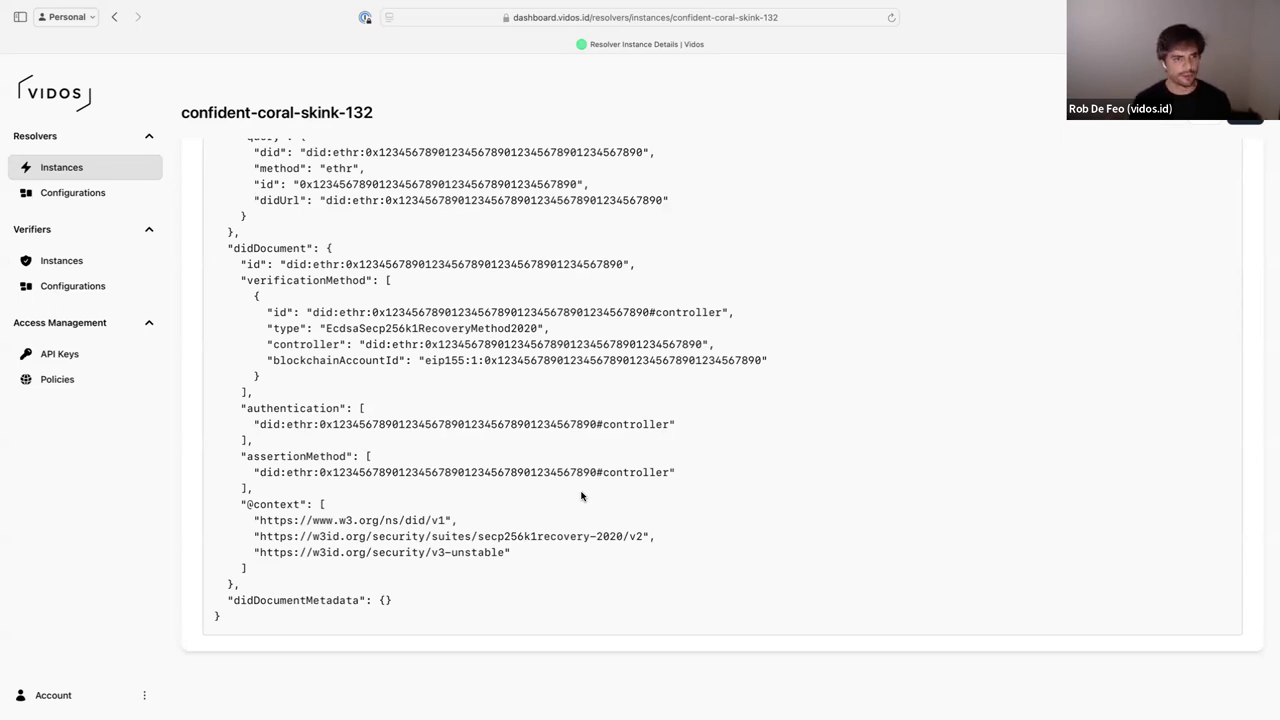
Step: Switch to Postman and send the did:cheqd:mainnet GET request from the Resolver collection's did:cheqd folder
key("ctrl+Right")
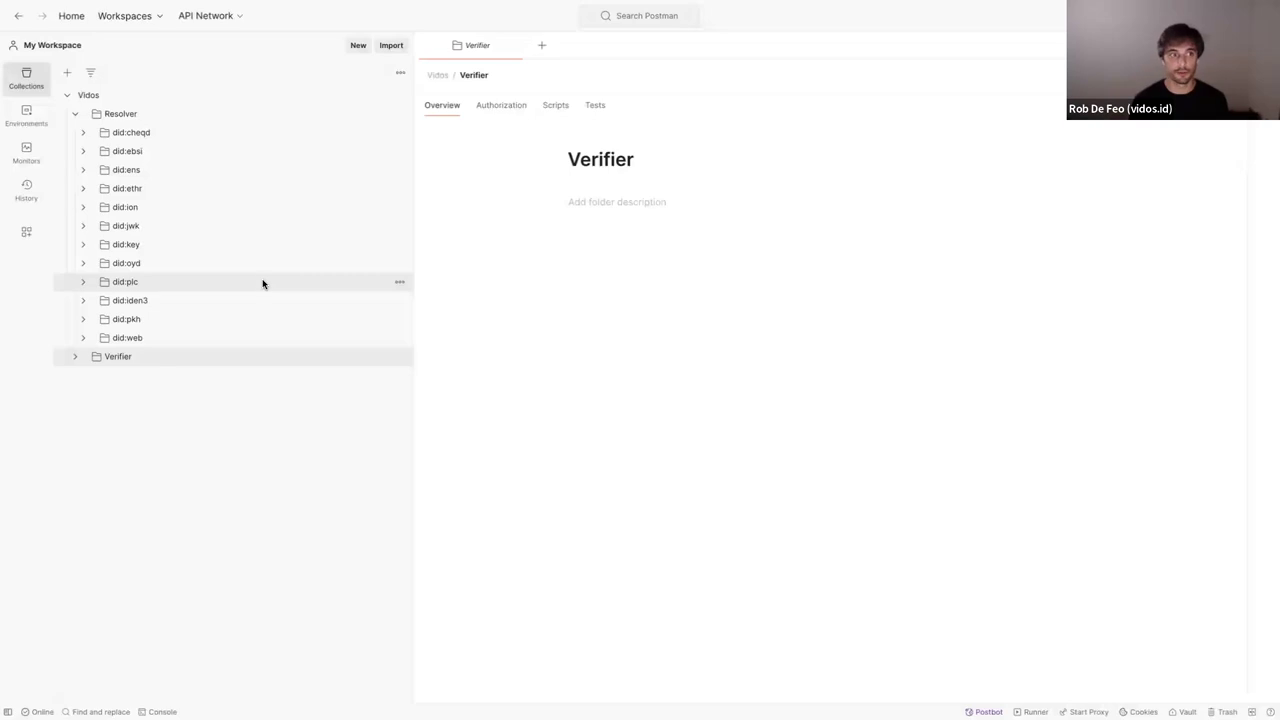
left_click(77, 134)
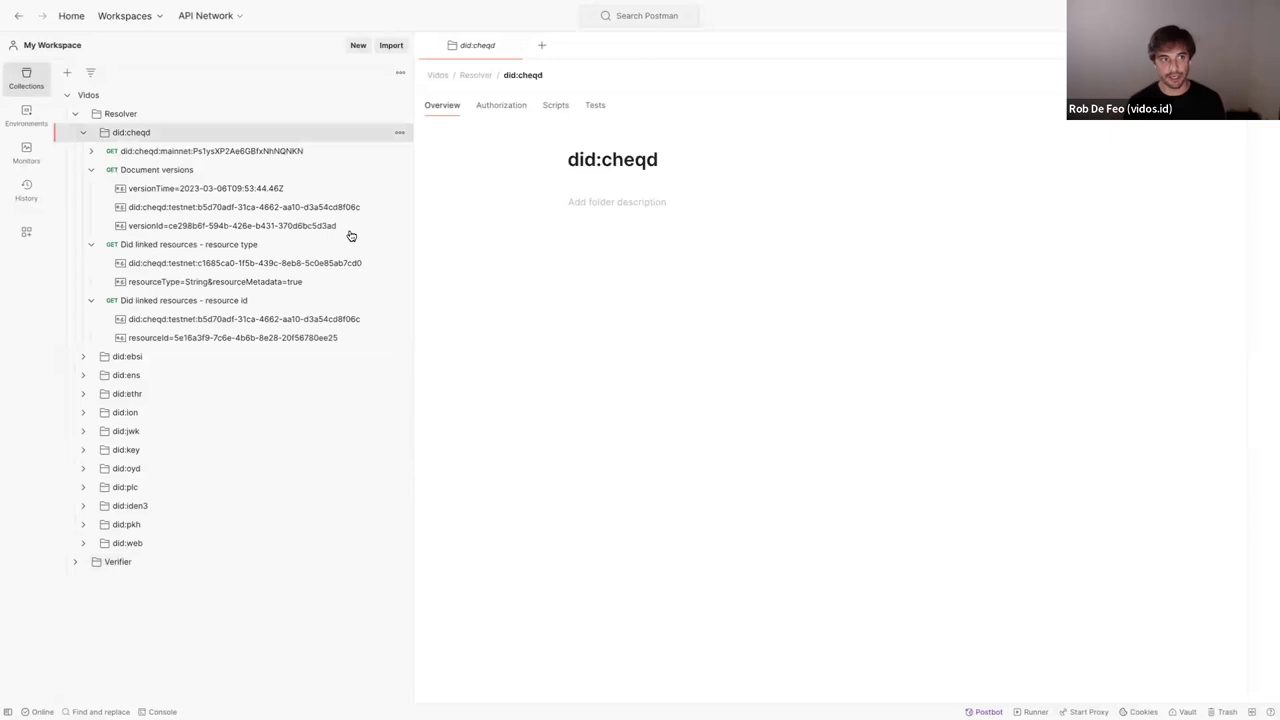
left_click(89, 170)
left_click(88, 155)
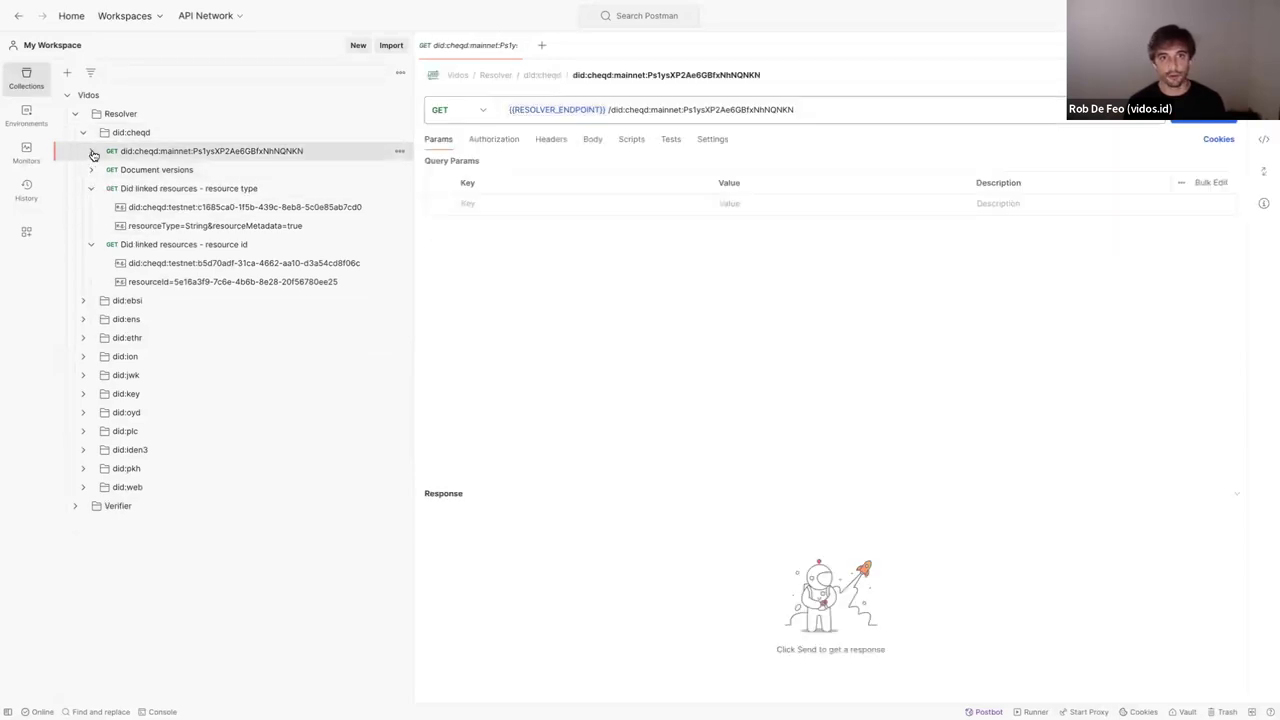
left_click(88, 155)
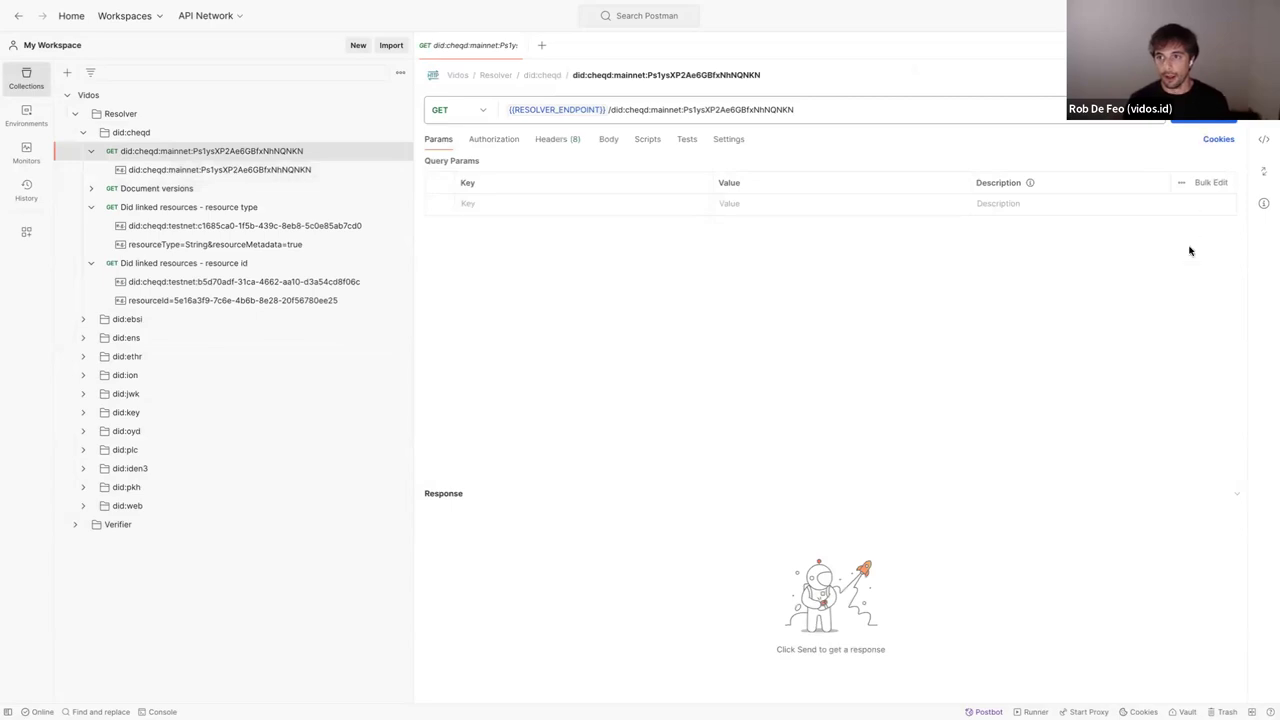
left_click(1204, 110)
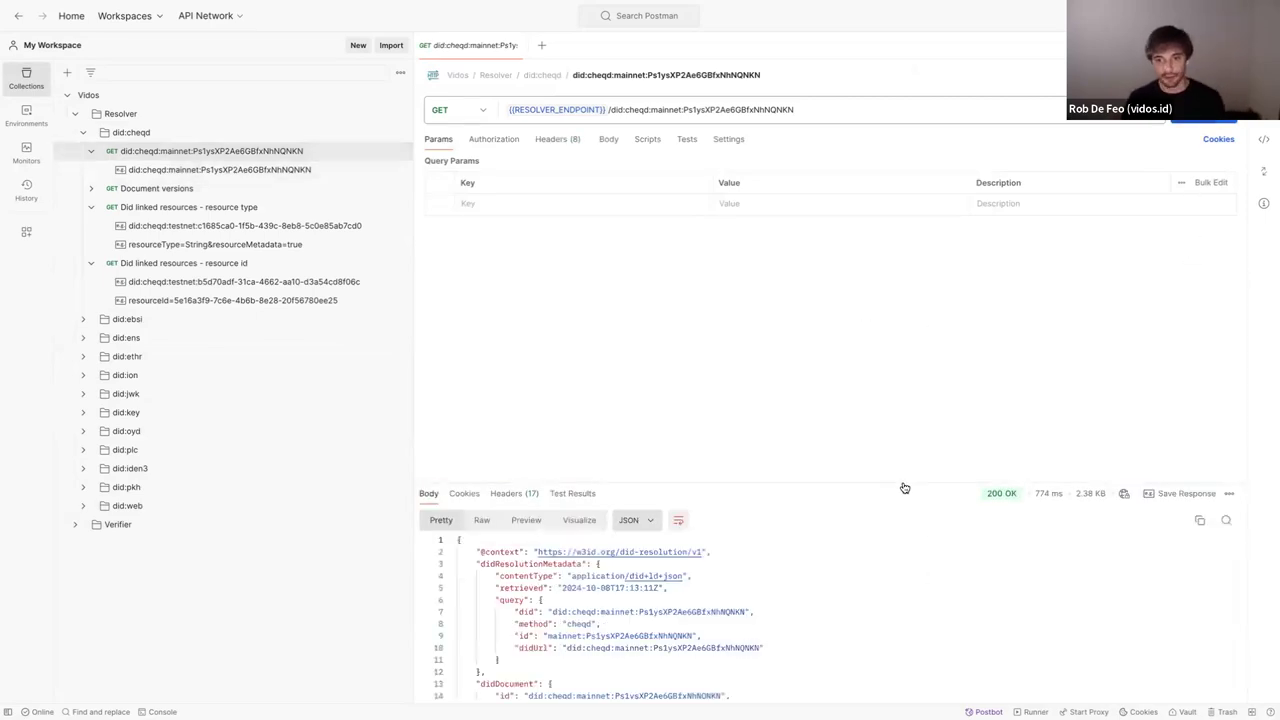
Step: Enlarge the response area and read the resolved cheqd mainnet DID document through to didDocumentMetadata
left_click_drag(904, 484, 889, 260)
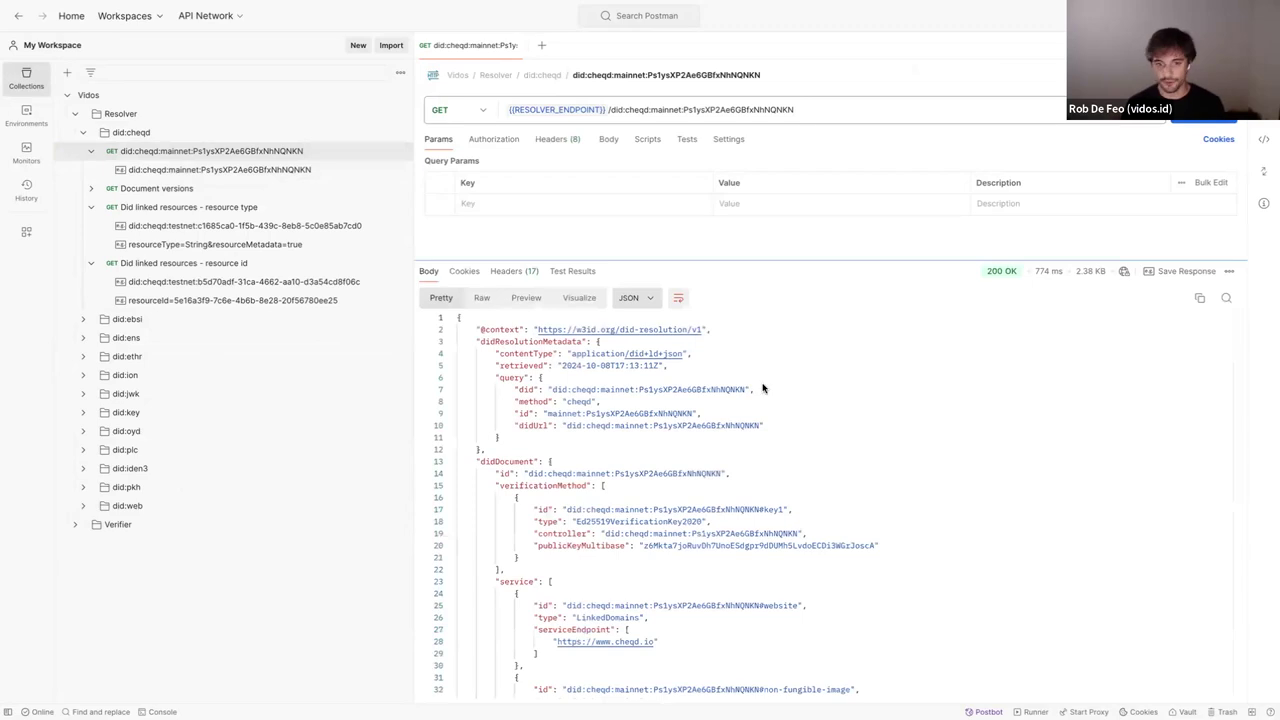
left_click(566, 521)
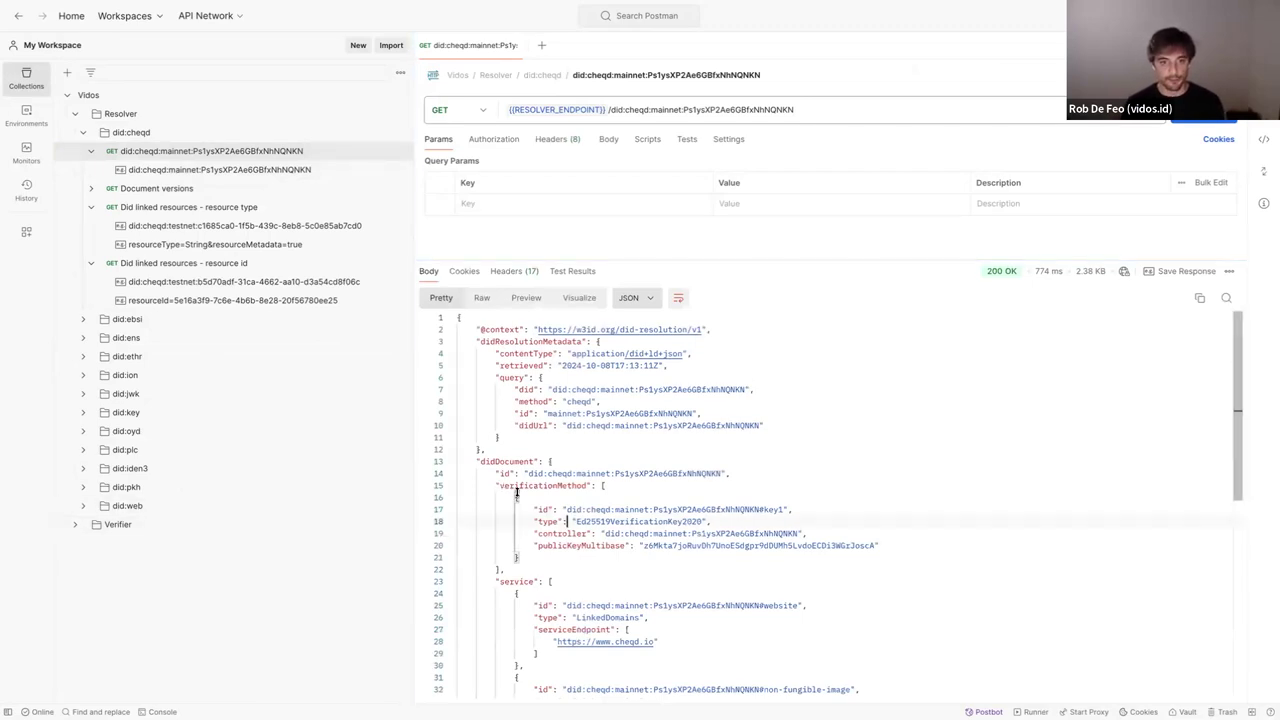
scroll(516, 460, "down", 5)
scroll(615, 544, "down", 4)
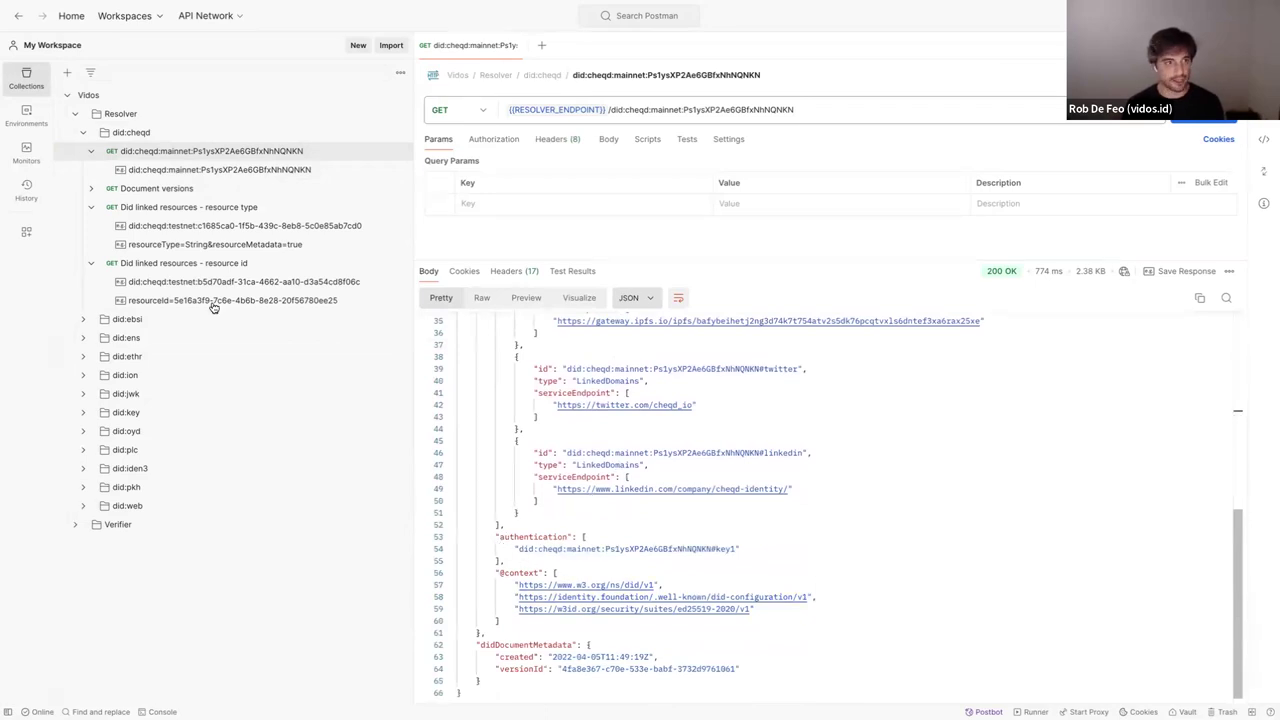
Step: Send the did:cheqd:testnet example under Document versions and examine versionId and previousVersionId in the response metadata
left_click(120, 192)
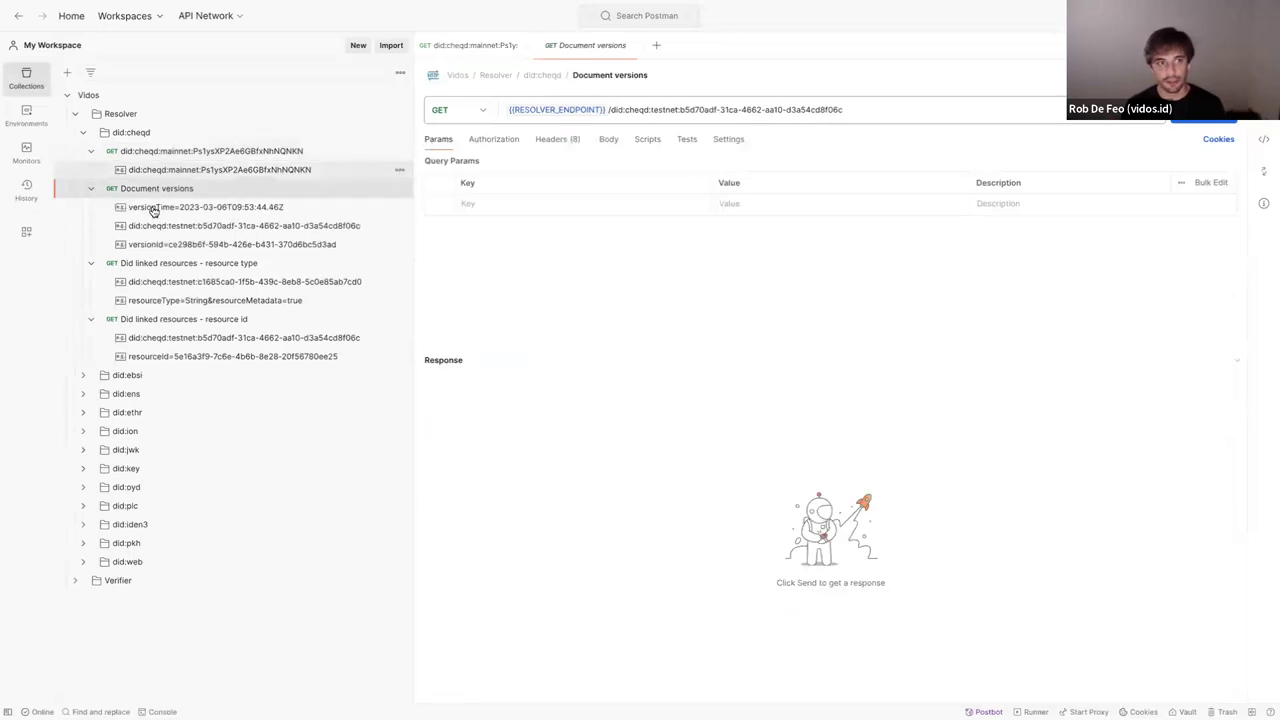
left_click(172, 228)
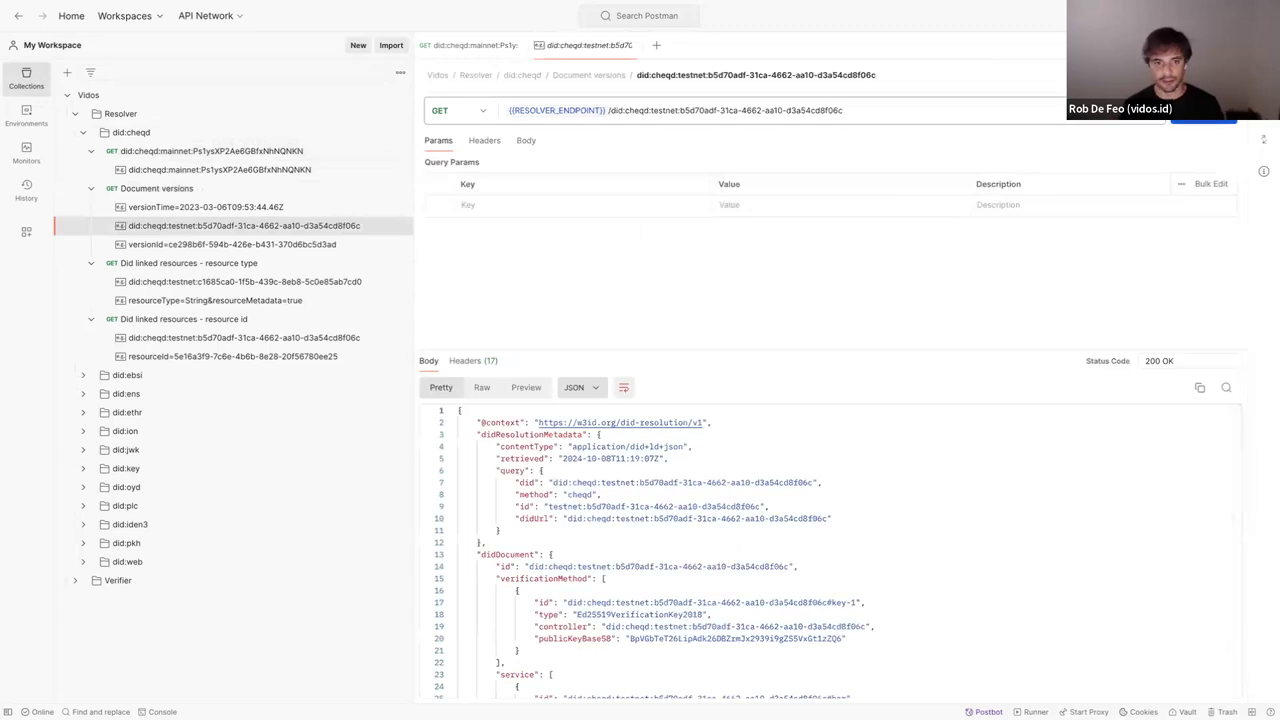
key("ctrl+Return")
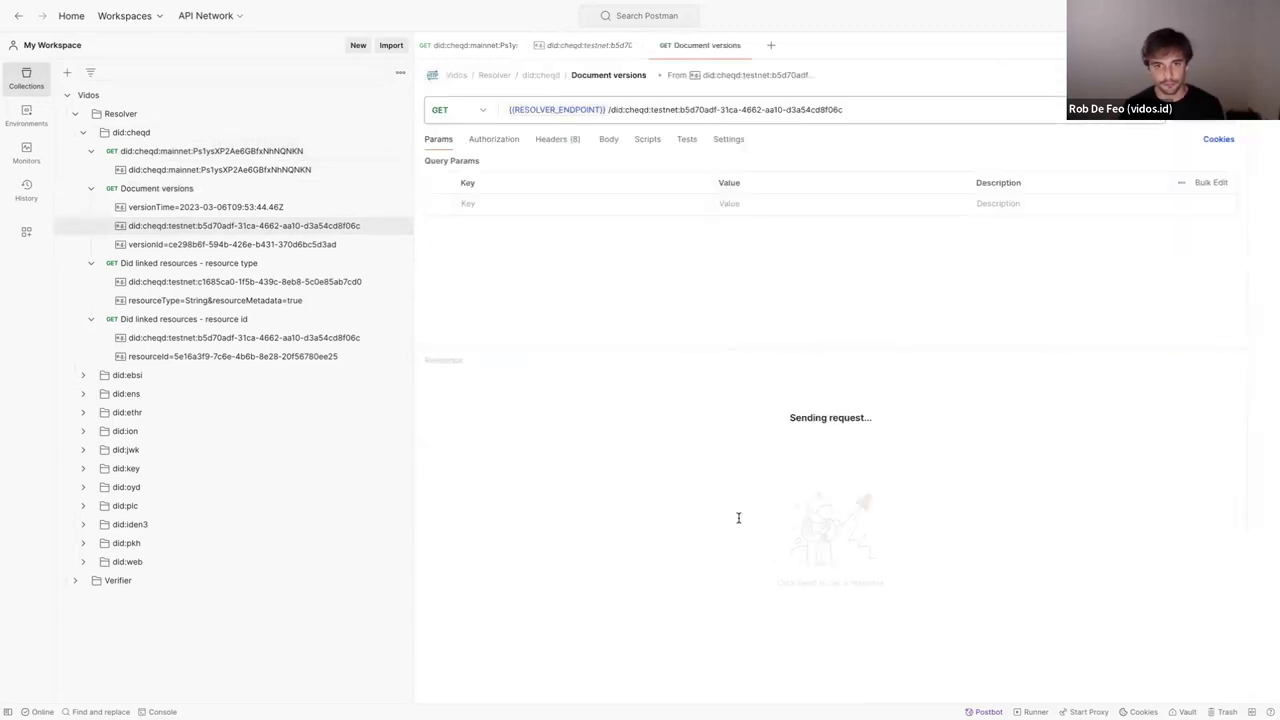
scroll(623, 536, "down", 5)
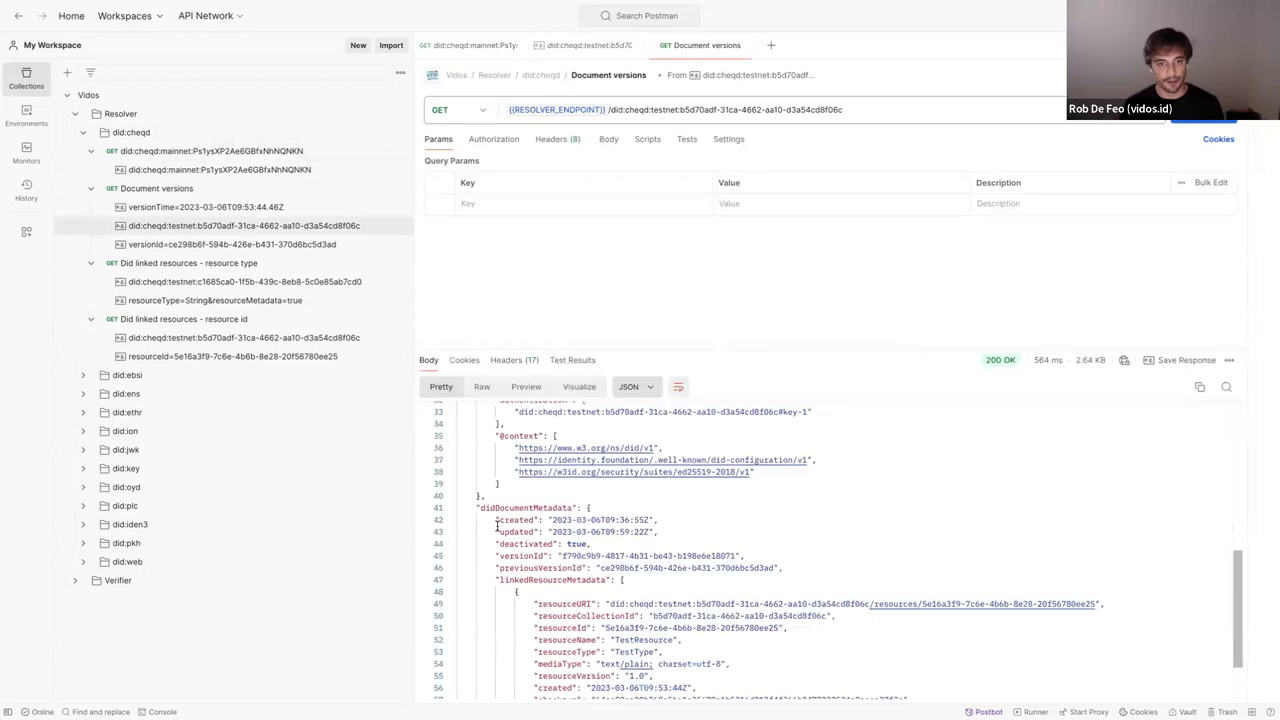
left_click_drag(495, 553, 745, 566)
left_click(783, 567)
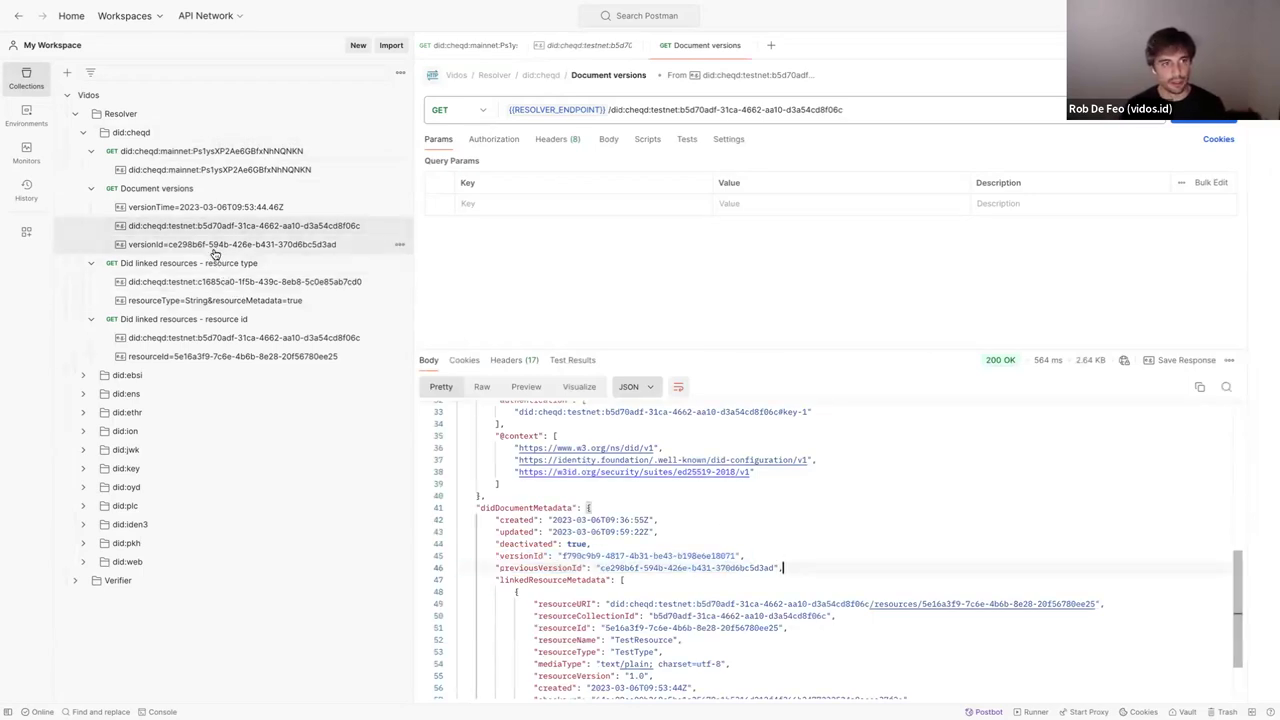
Step: Open the saved versionId example under Document versions and review its DID document and linked resource metadata
left_click(213, 247)
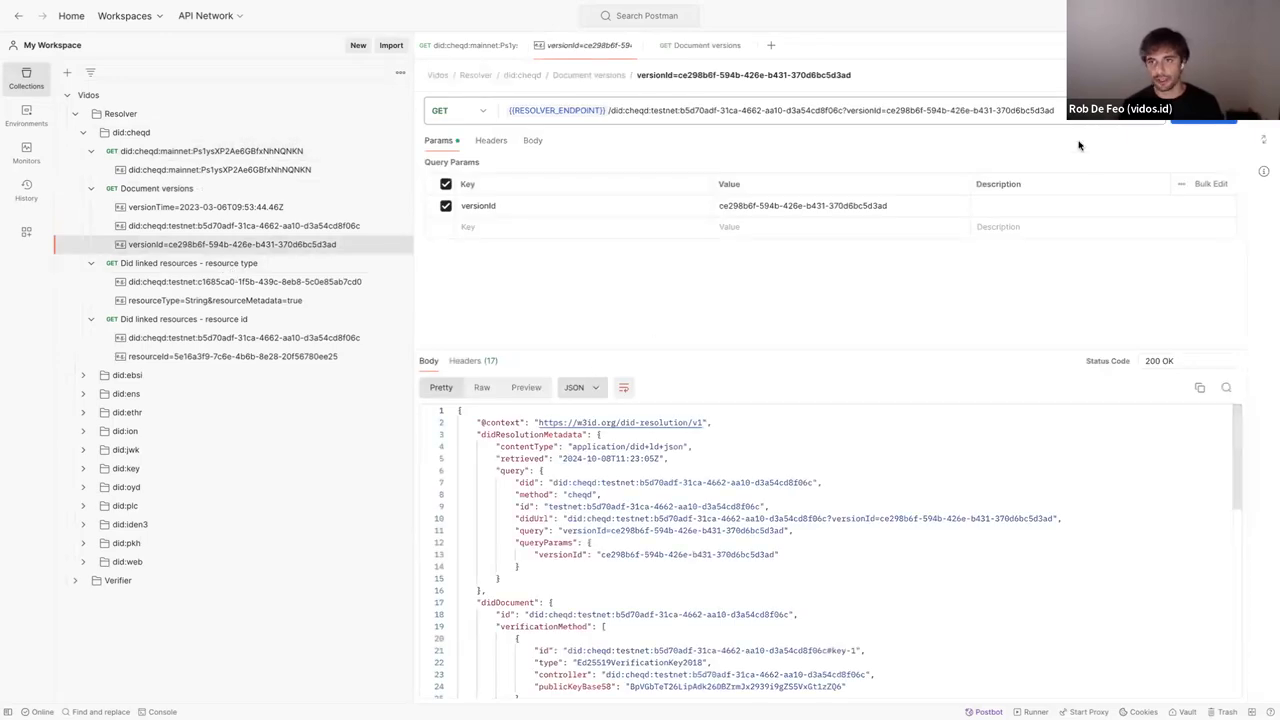
scroll(684, 595, "down", 5)
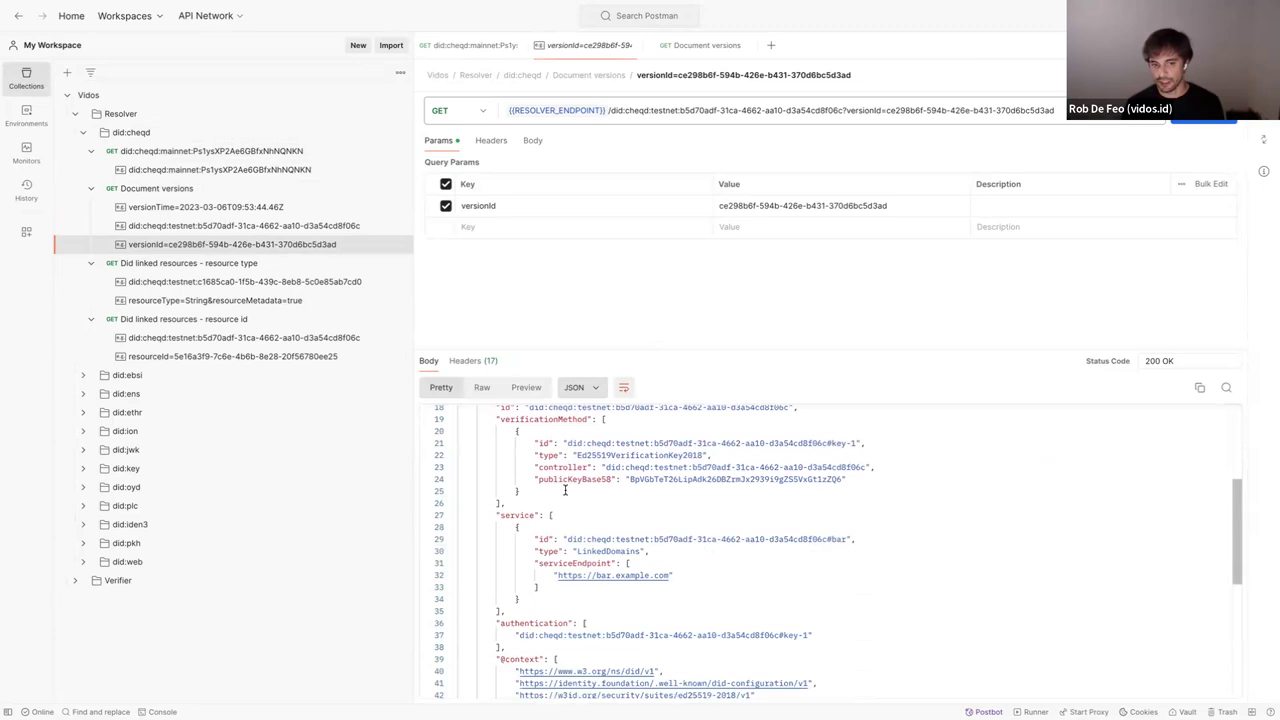
scroll(565, 490, "down", 2)
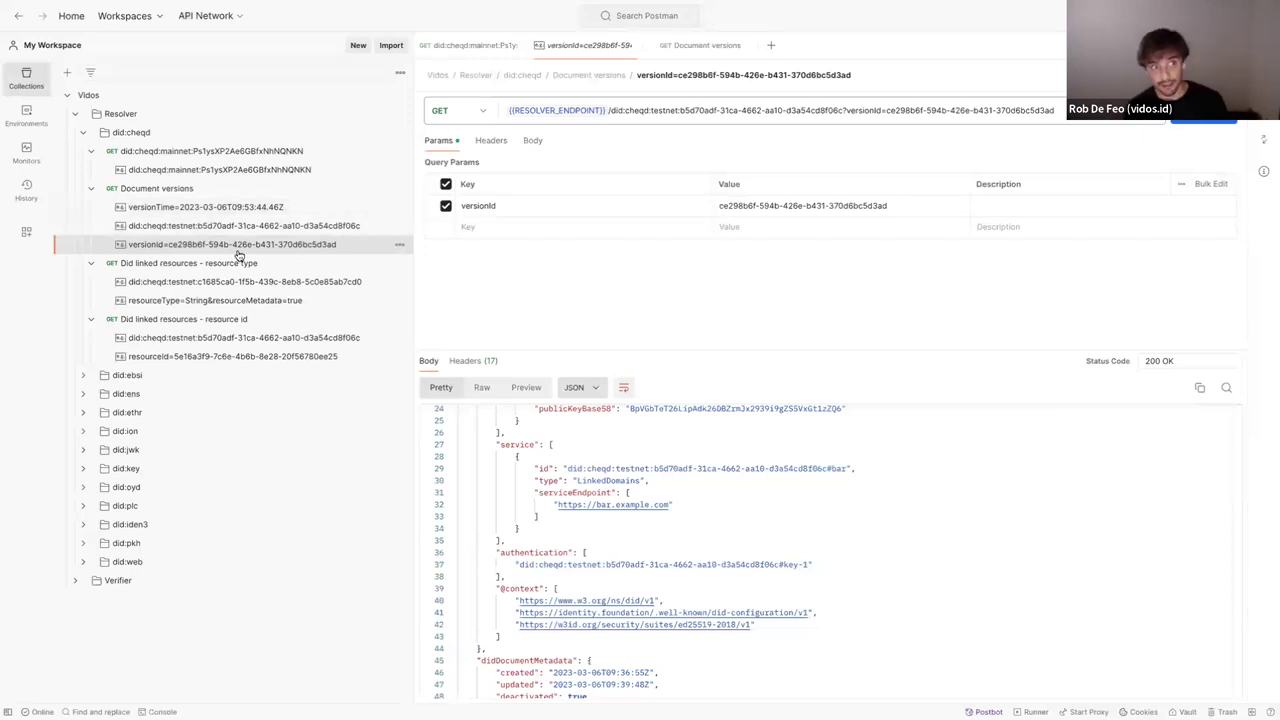
scroll(548, 597, "down", 5)
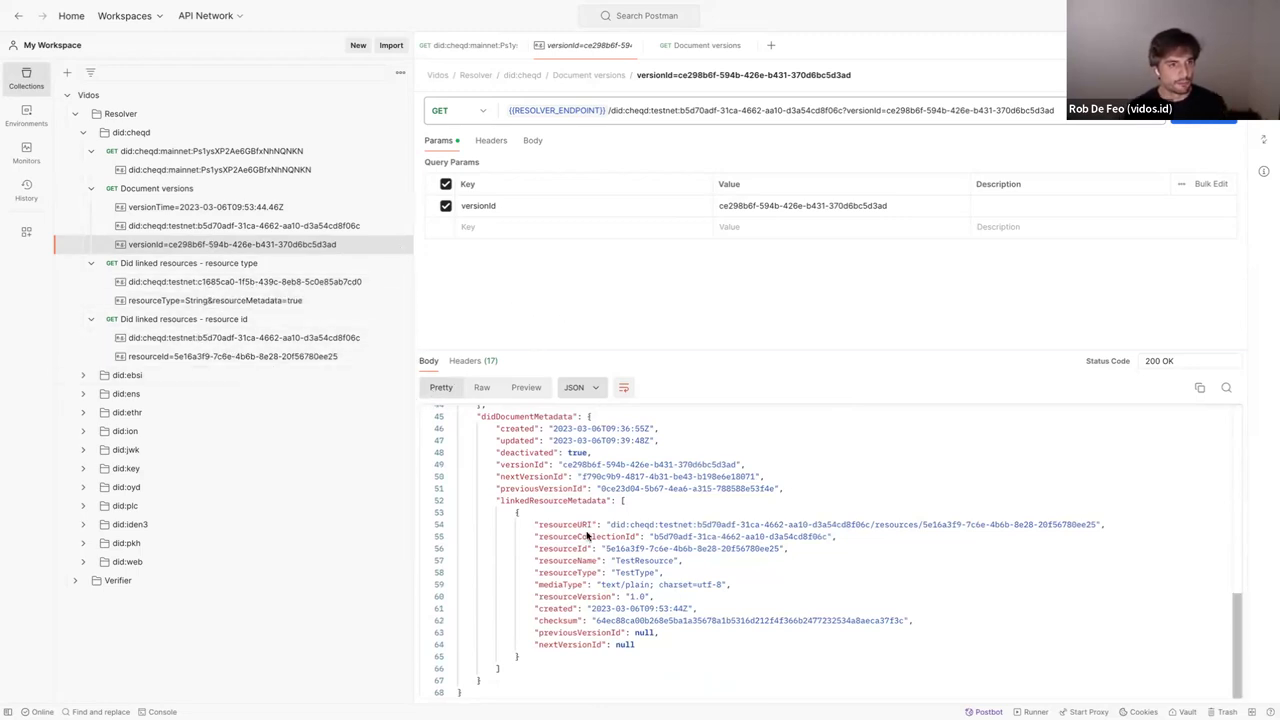
Step: Send the resourceId example under "Did linked resources - resource id" and select the whole response body
left_click(222, 343)
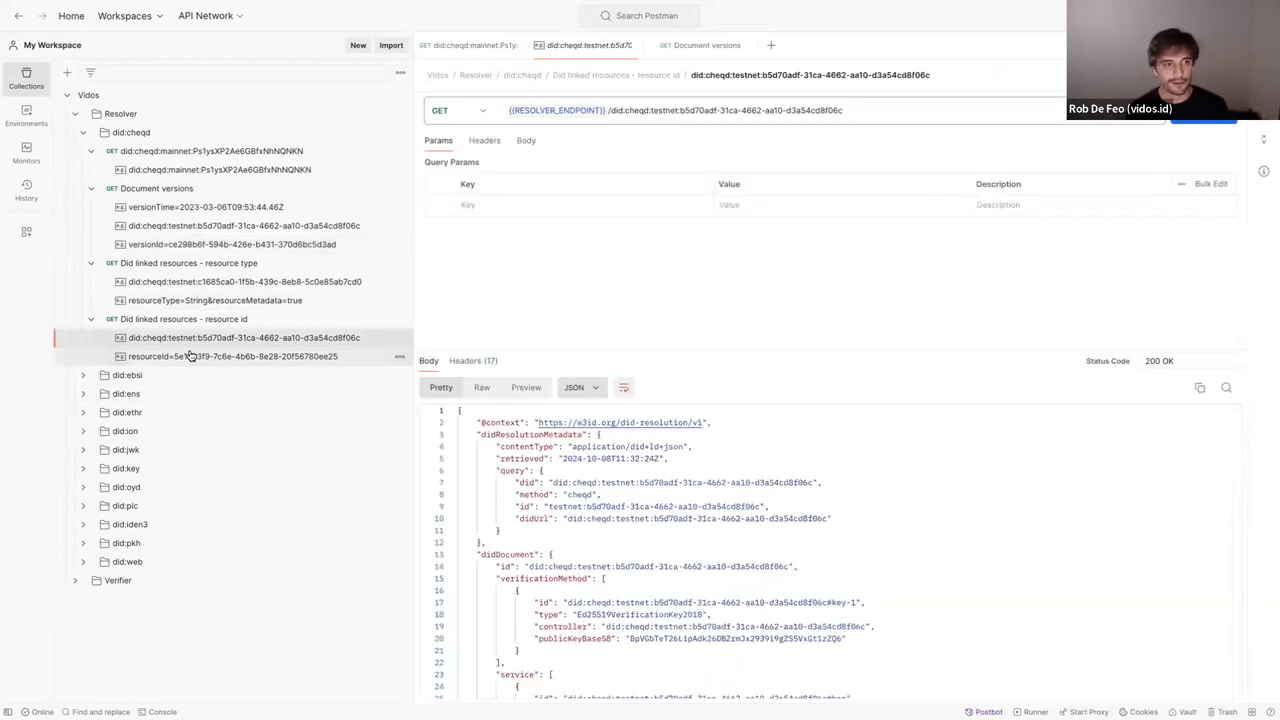
left_click(189, 356)
left_click(1203, 115)
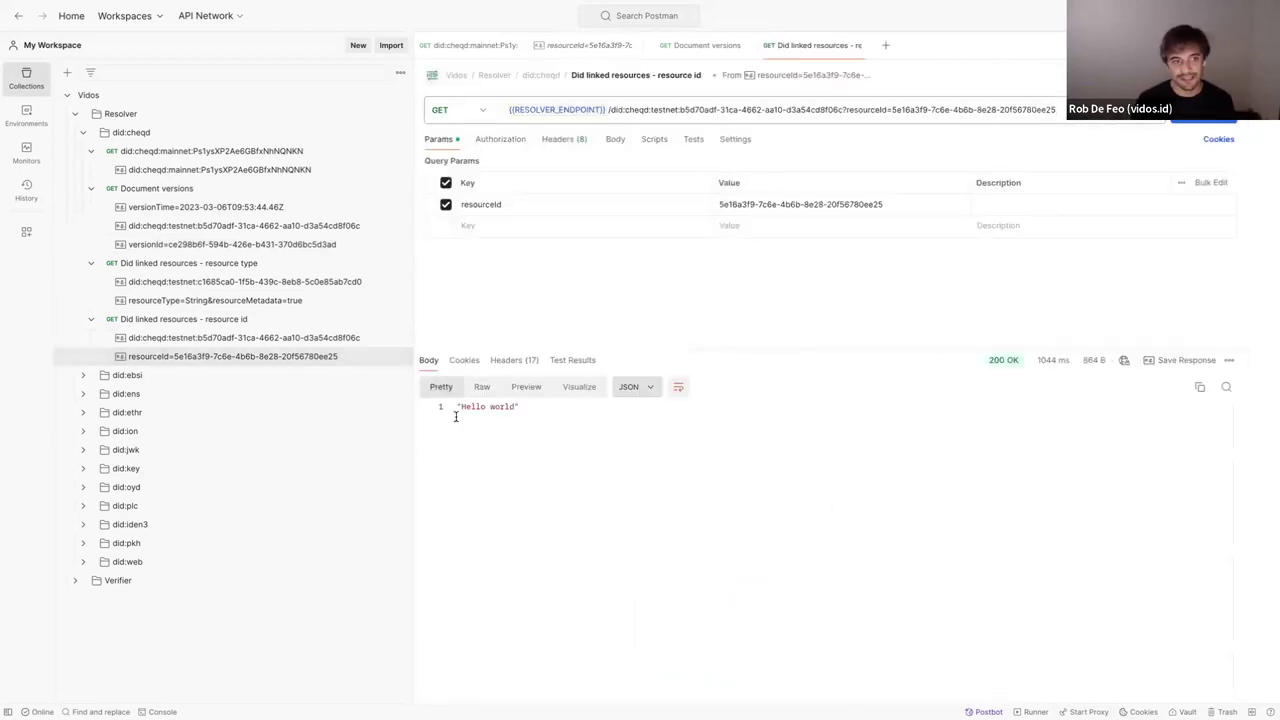
left_click_drag(457, 407, 543, 406)
left_click(517, 405)
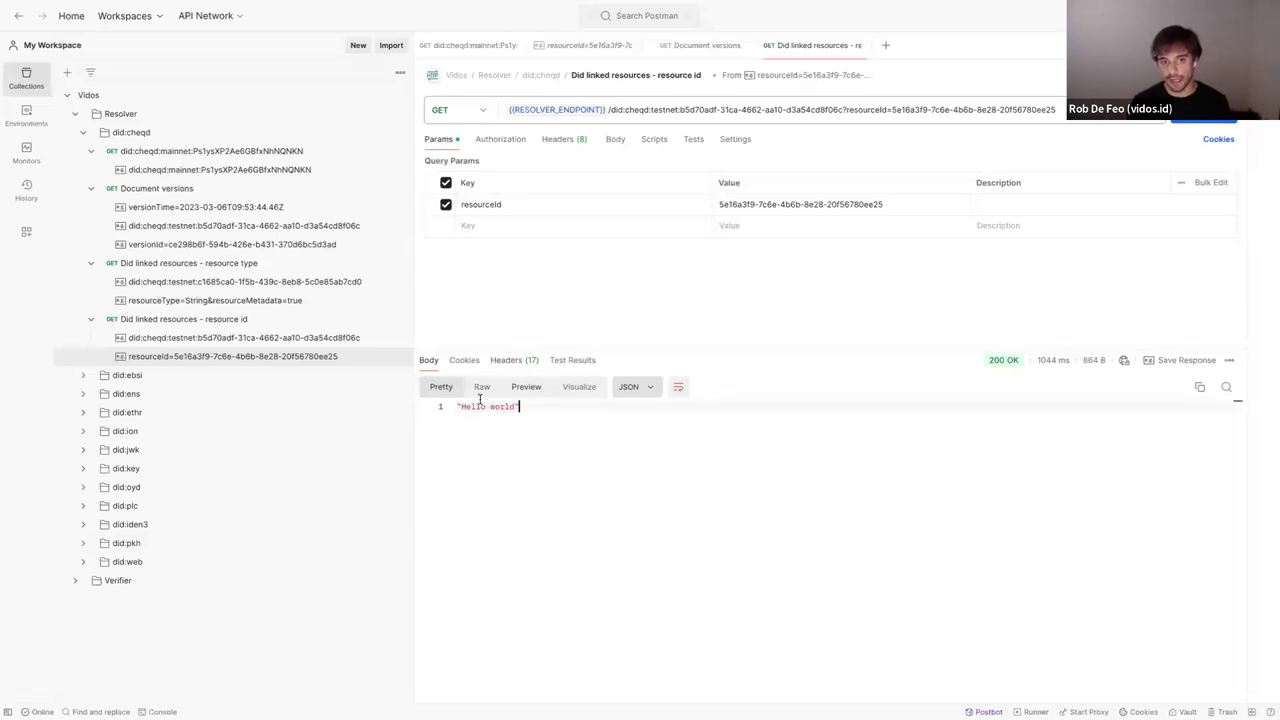
key("ctrl+a")
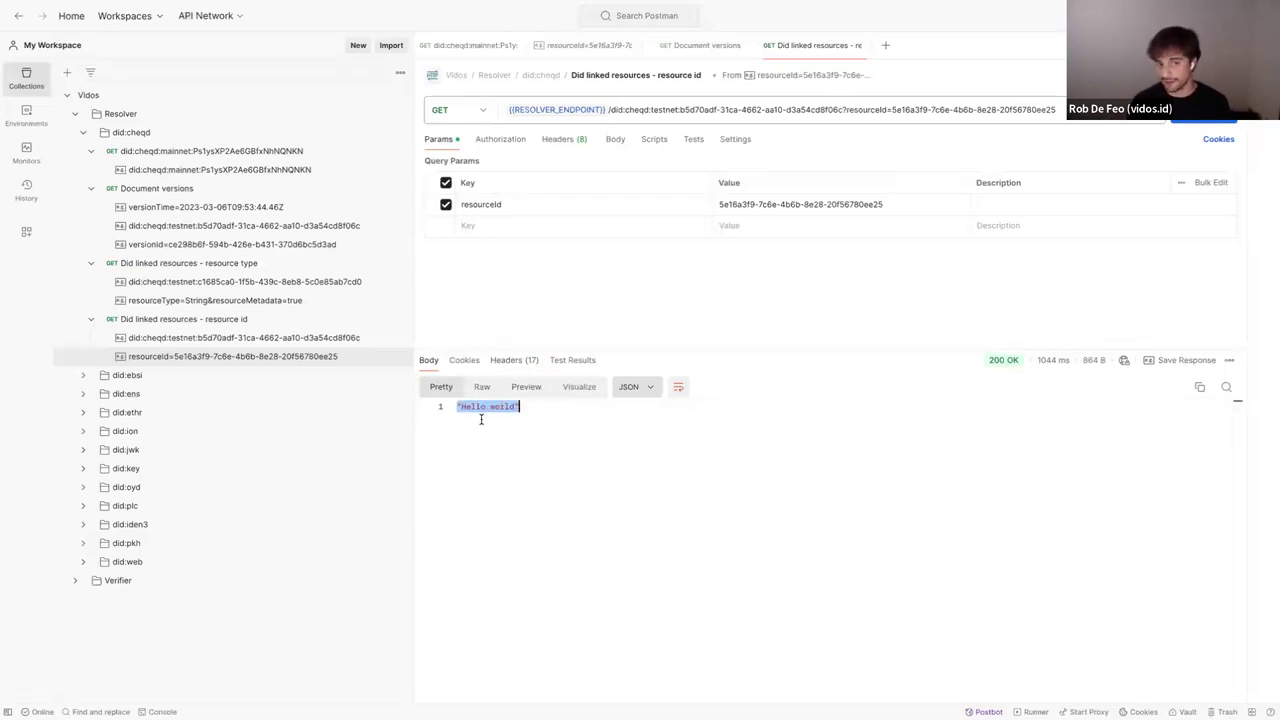
Step: Reopen the did:cheqd:testnet example under "Did linked resources - resource id" and inspect the linked resource's resourceCollectionId and mediaType
left_click(231, 347)
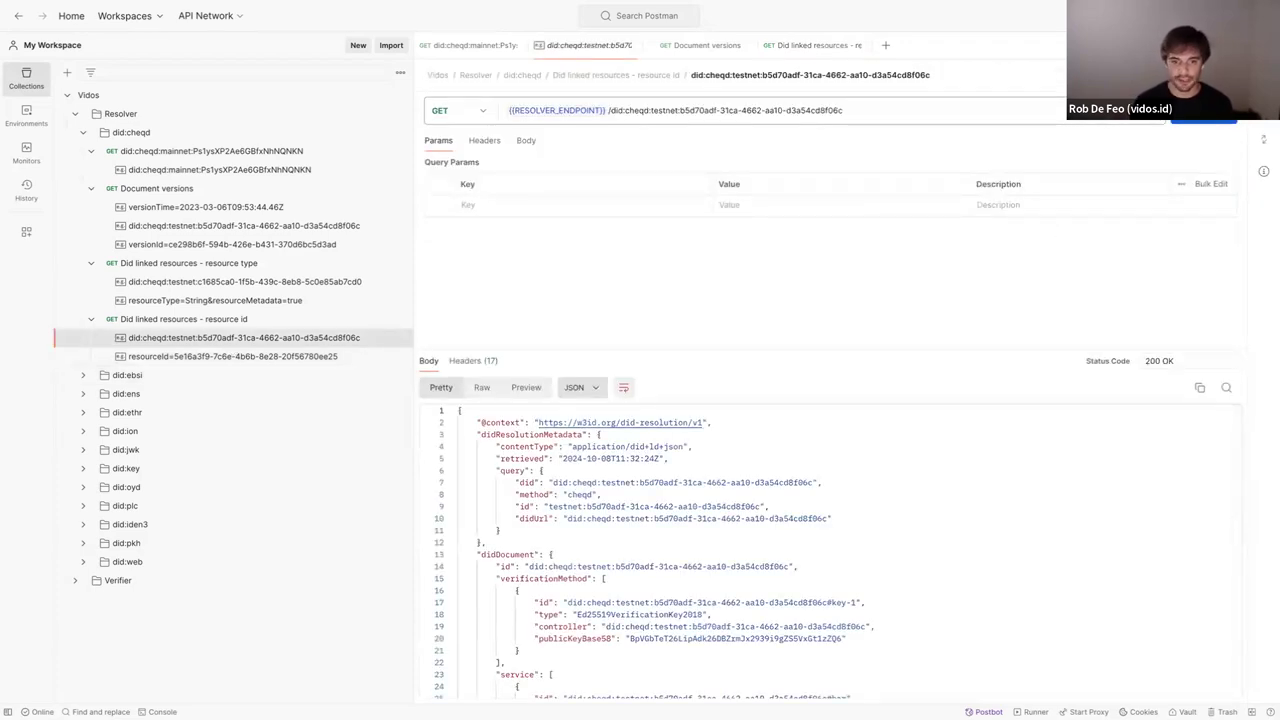
scroll(926, 550, "down", 10)
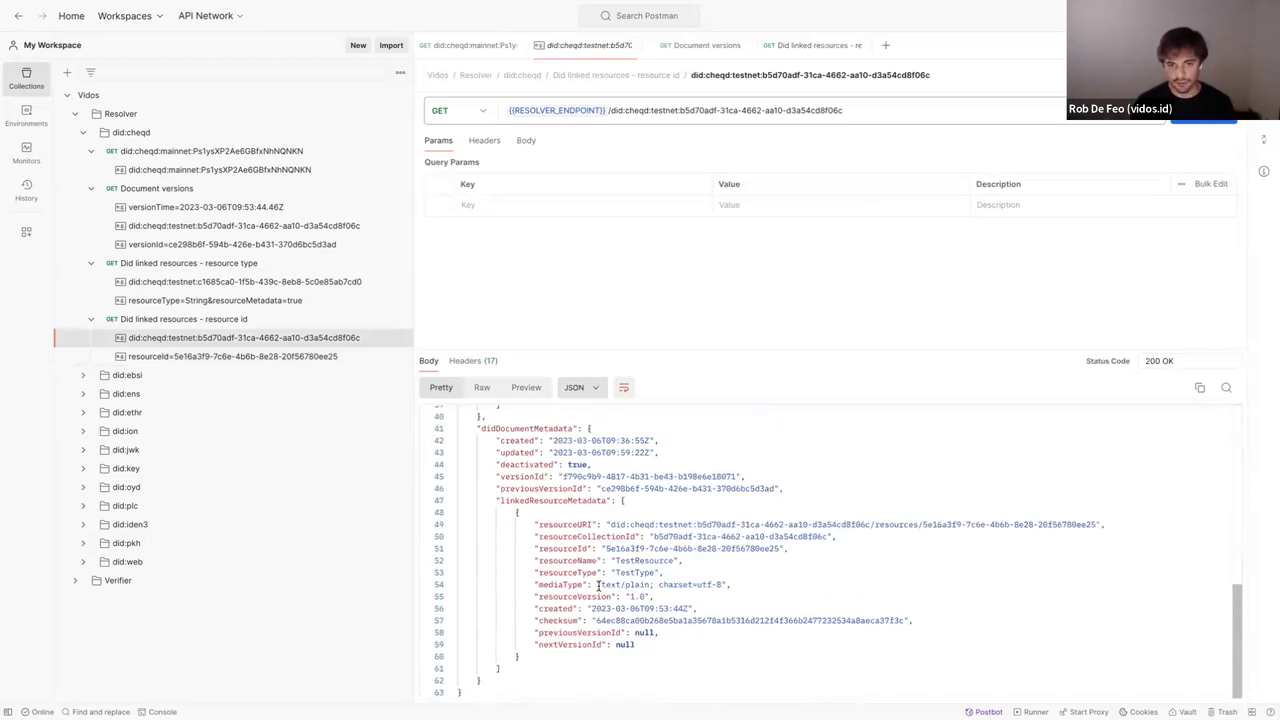
left_click_drag(632, 584, 648, 584)
left_click_drag(828, 537, 652, 537)
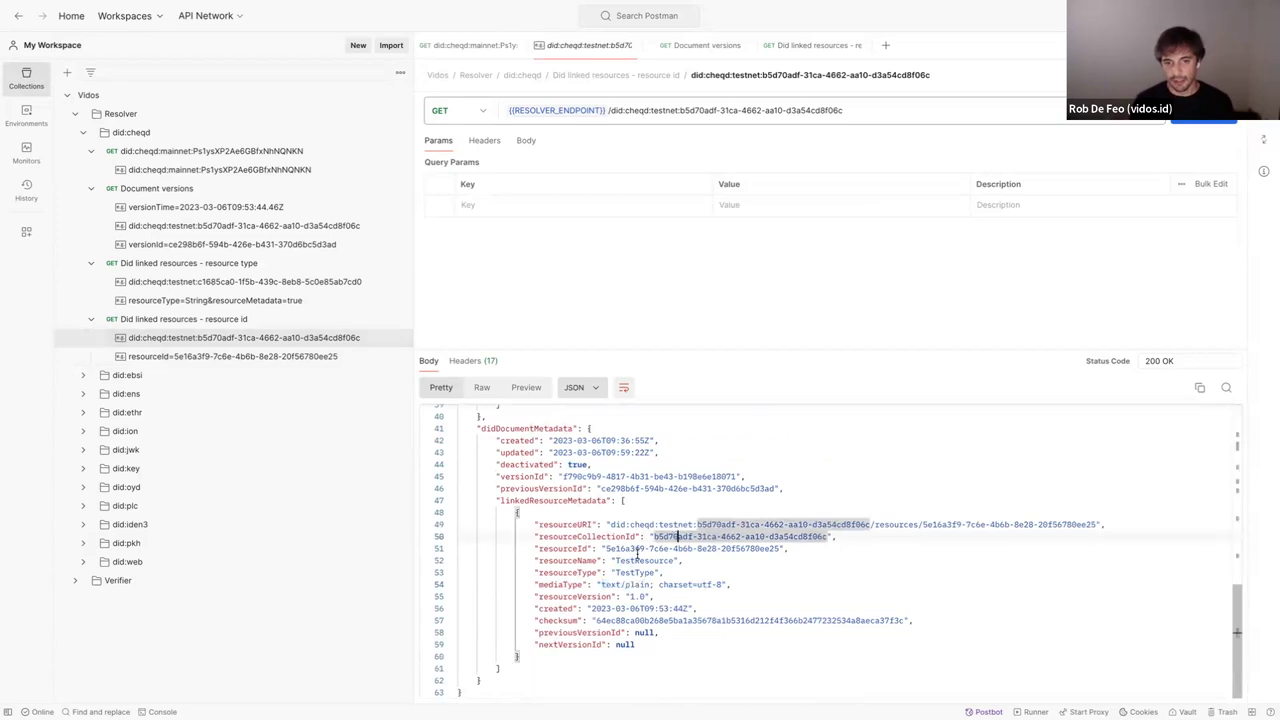
left_click_drag(654, 584, 601, 584)
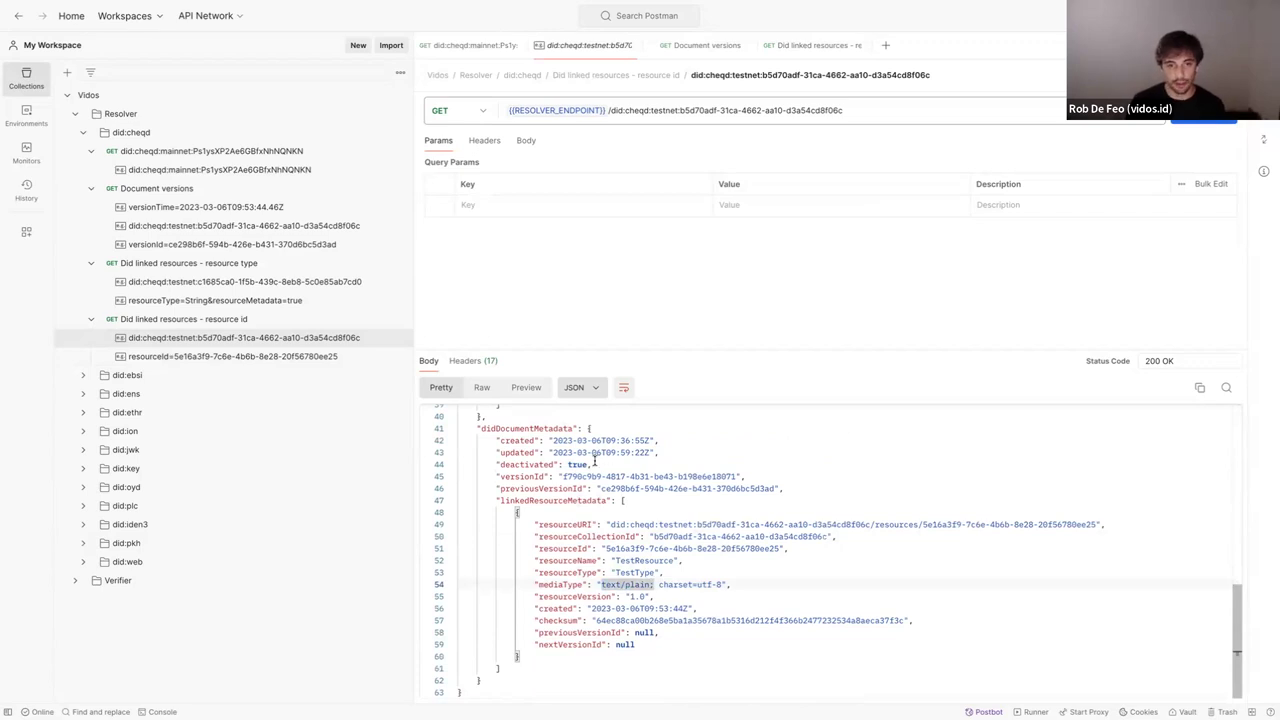
scroll(594, 460, "up", 3)
scroll(594, 460, "up", 3)
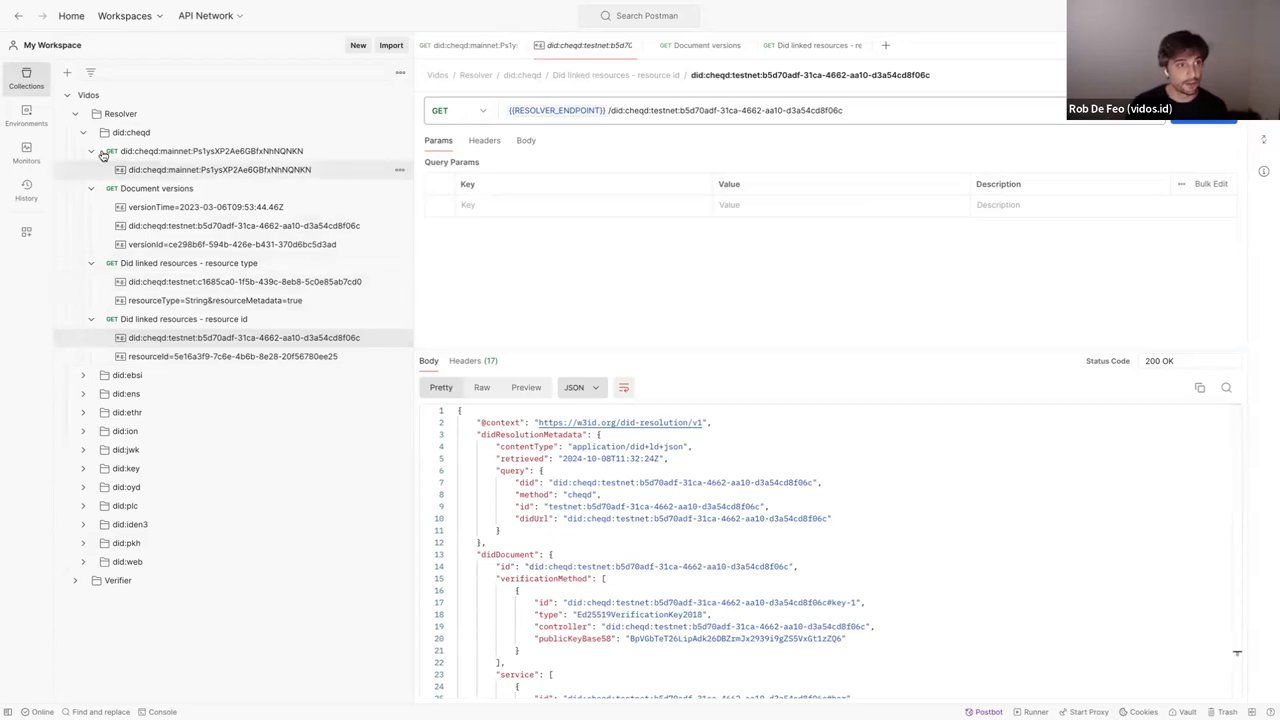
Step: Collapse the mainnet, Document versions and linked resource requests, including the did:cheqd folder that contains them
left_click(92, 193)
left_click(92, 157)
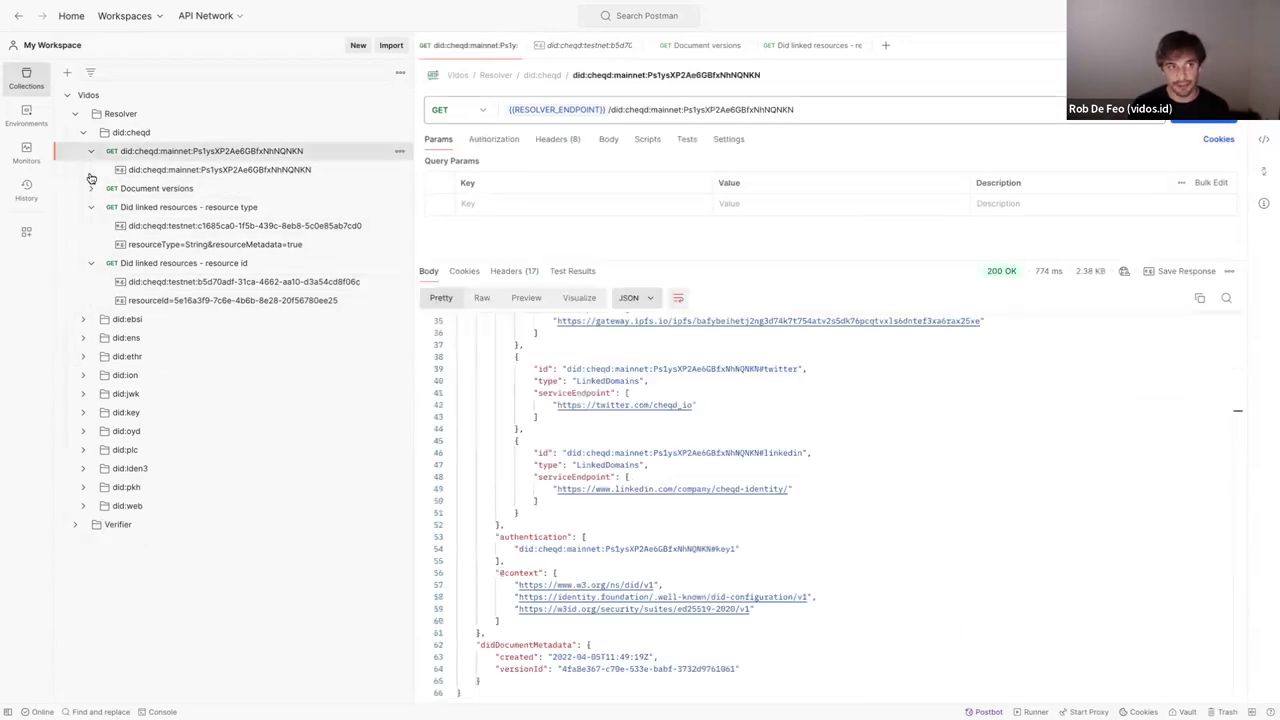
left_click(92, 154)
left_click(91, 190)
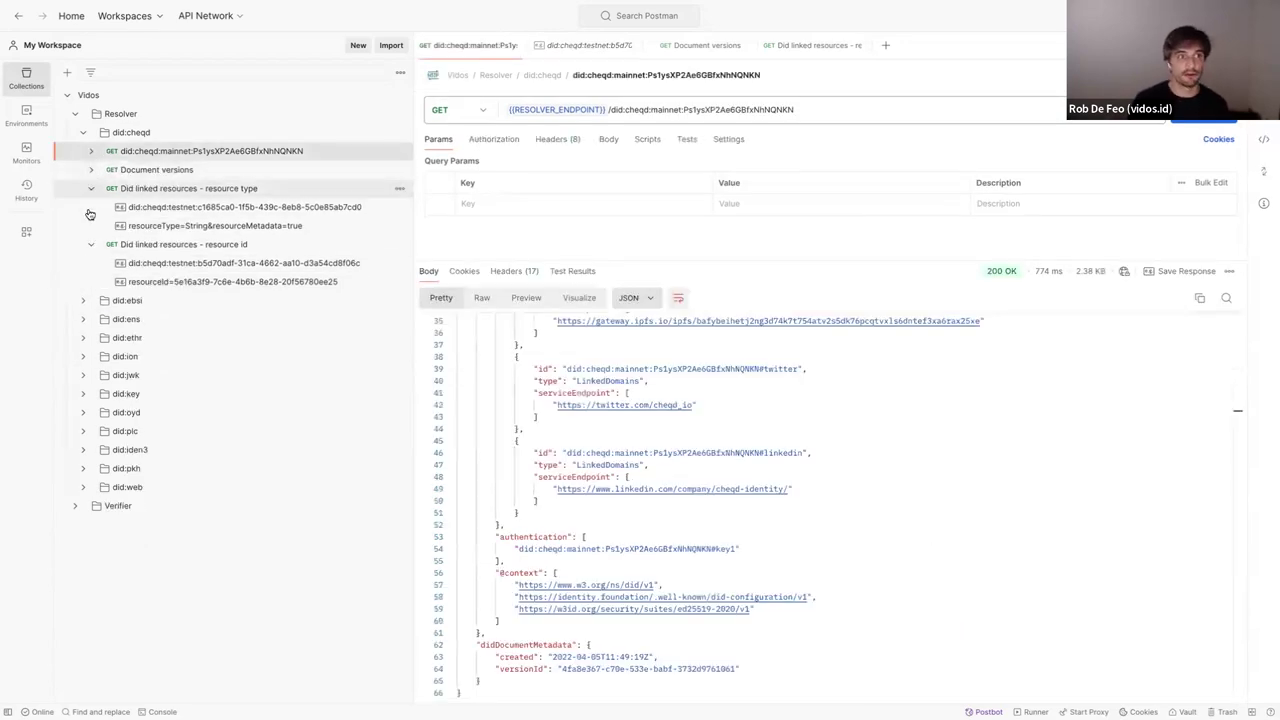
left_click(89, 212)
left_click(86, 139)
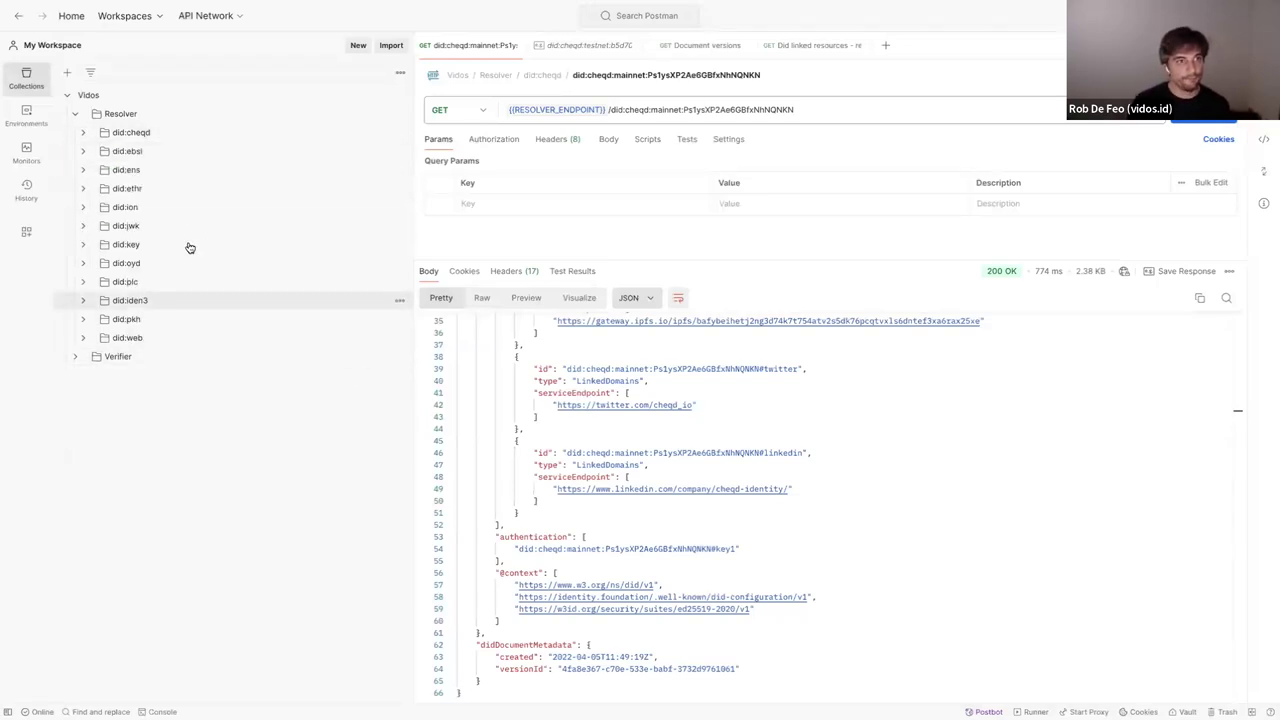
Step: Look over the example requests in the did:jwk folder, close it again and expand the did:key folder
left_click(84, 227)
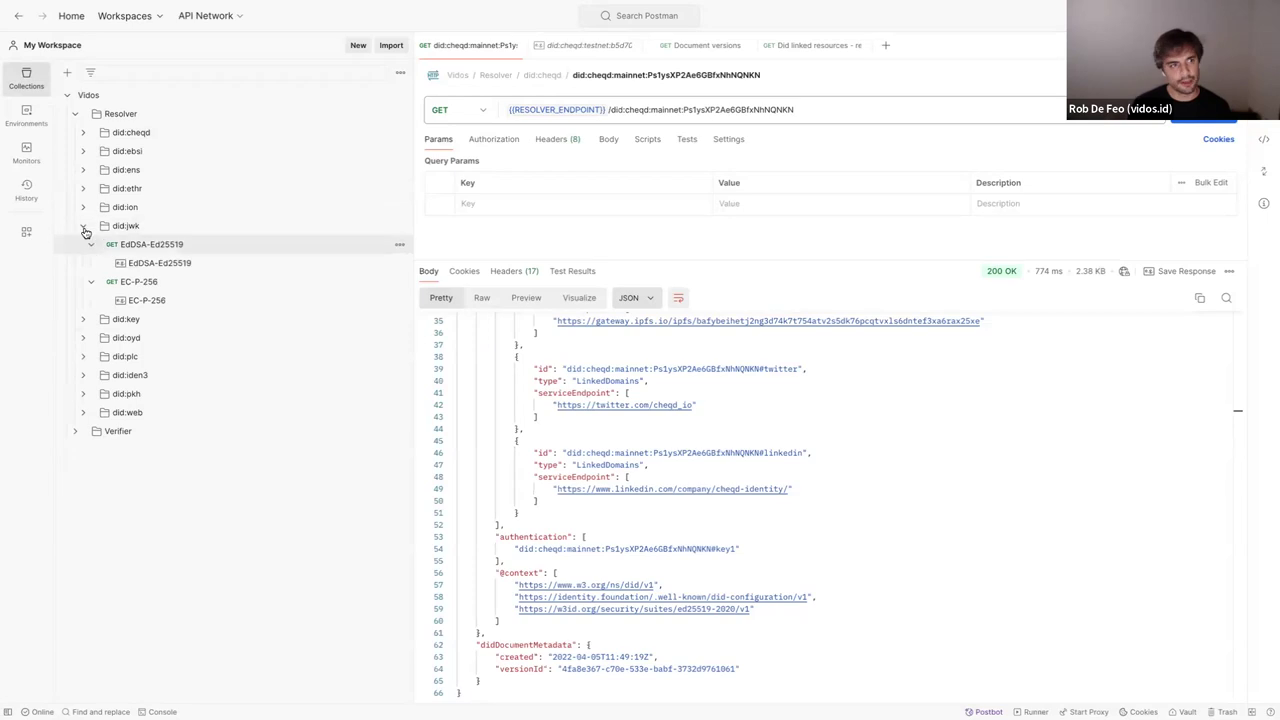
left_click(84, 227)
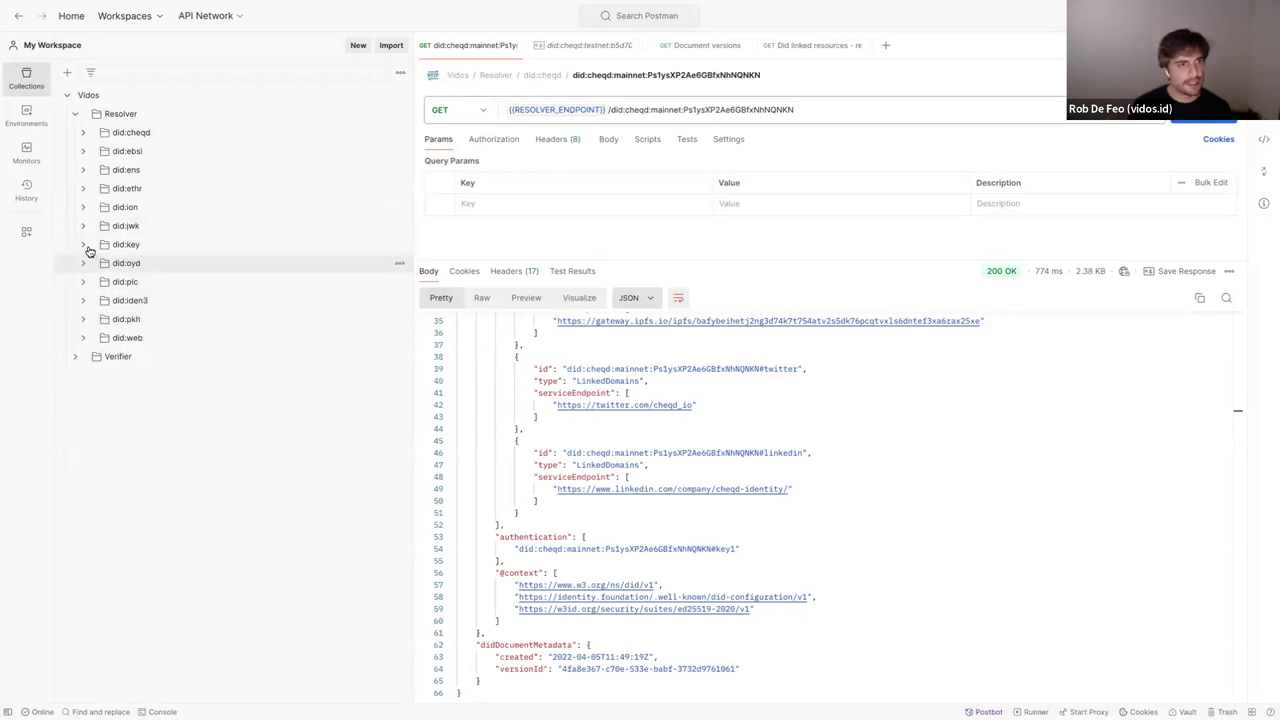
left_click(87, 247)
Step: Collapse the saved examples under each did:key request, from Ed25519 and Bls12381G2 through the elliptic curves to X25519 and RSA
left_click(89, 264)
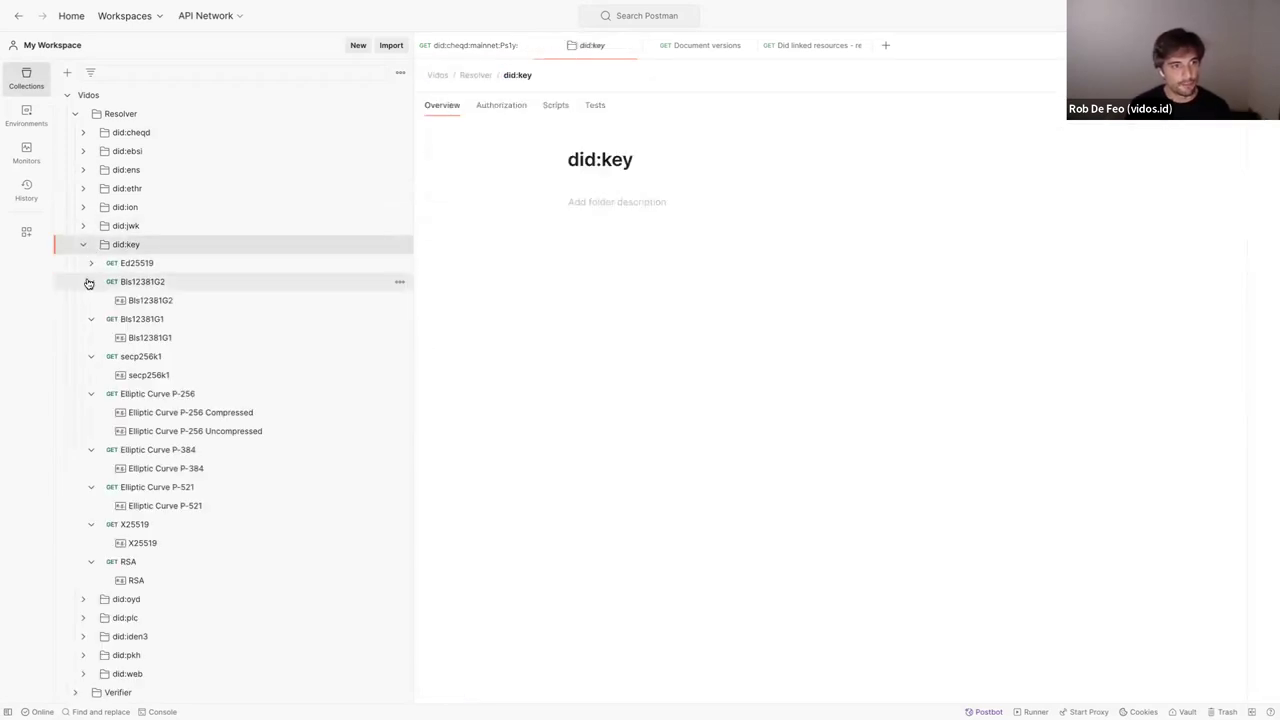
left_click(88, 283)
left_click(96, 301)
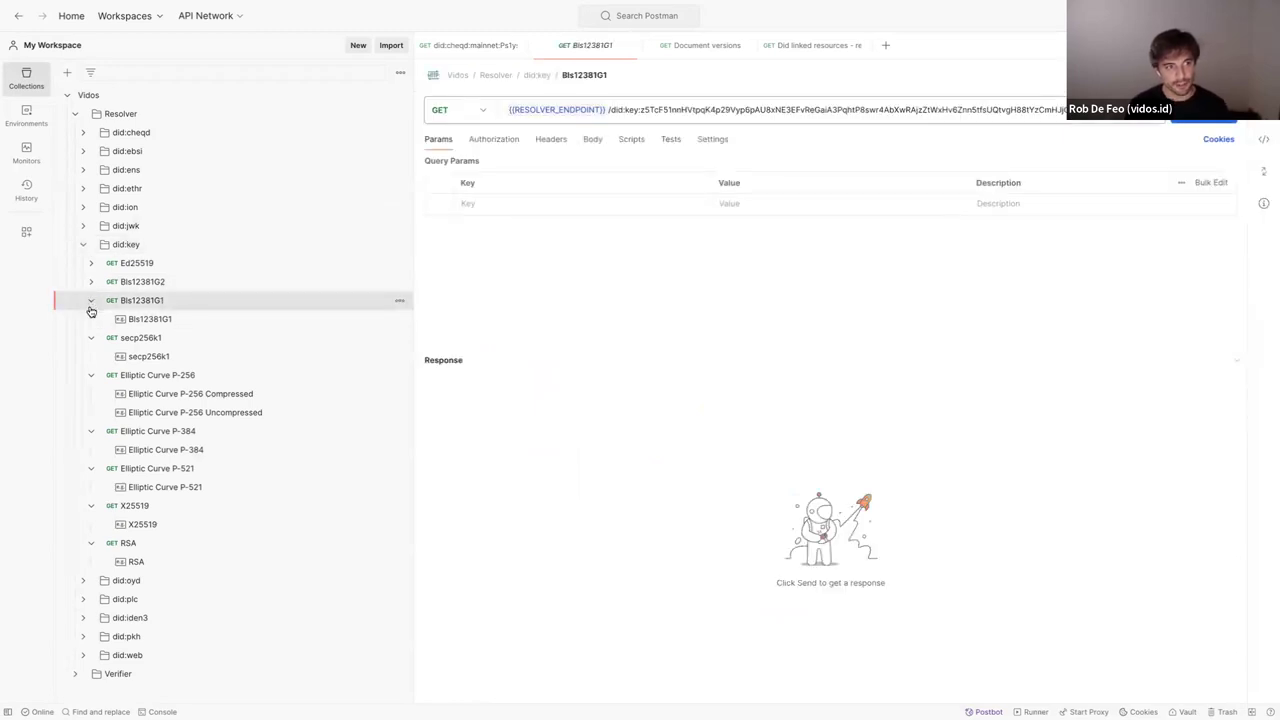
left_click(90, 302)
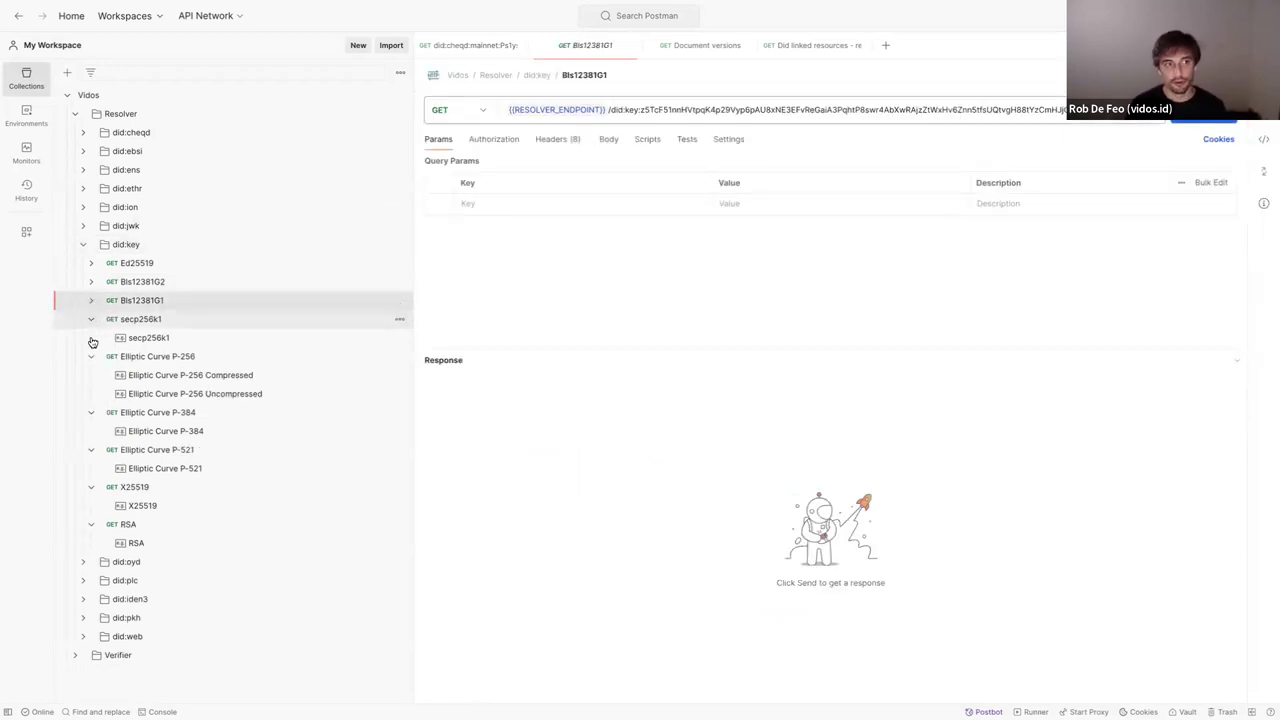
left_click(91, 321)
left_click(90, 339)
left_click(96, 356)
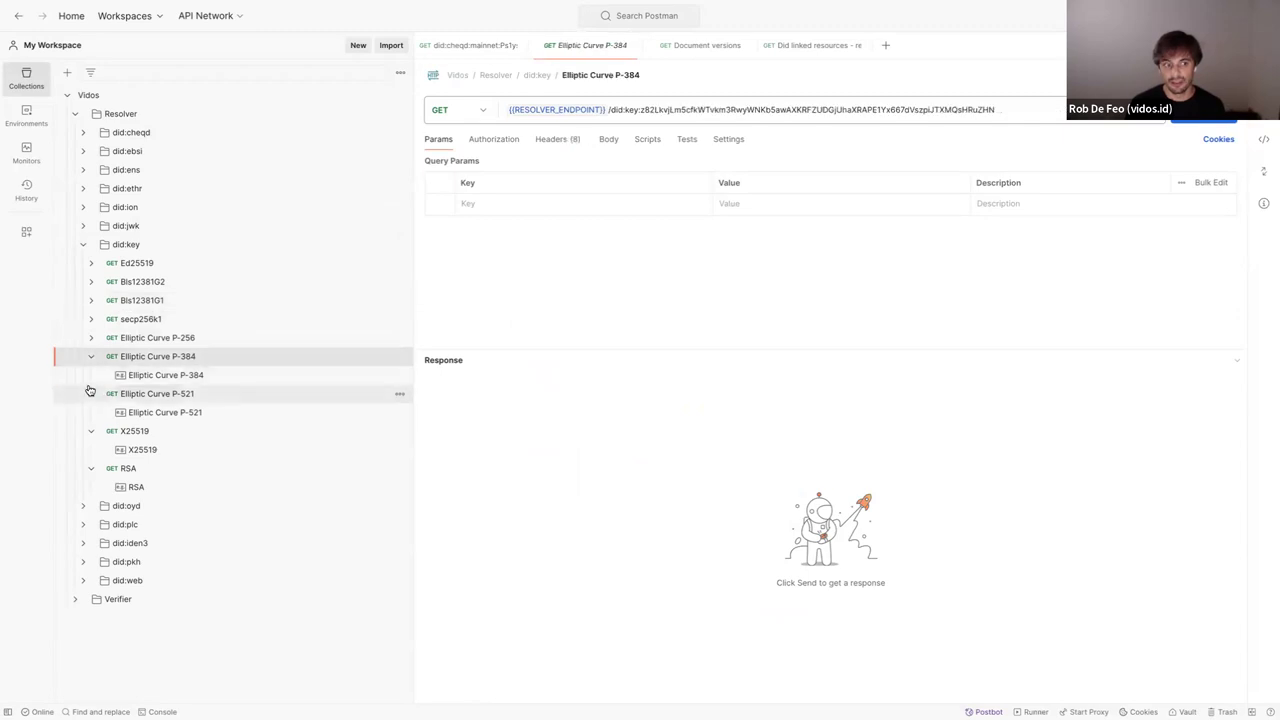
left_click(90, 357)
left_click(90, 375)
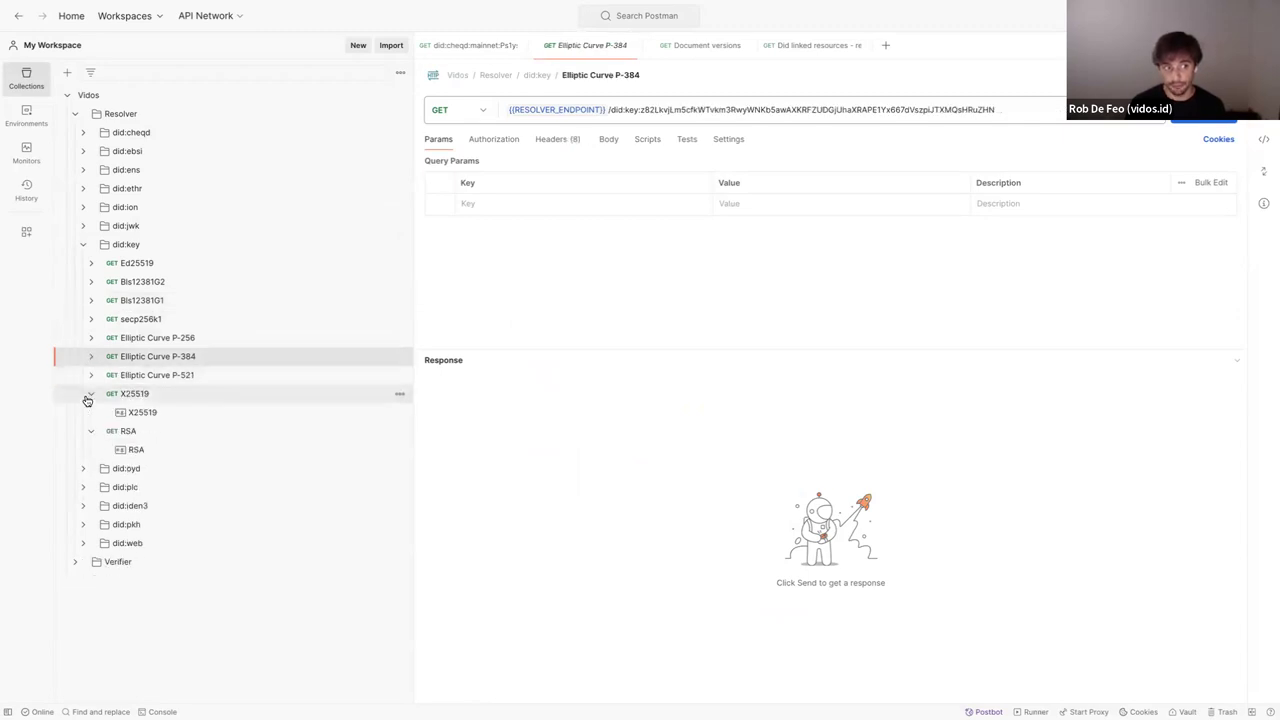
left_click(87, 398)
left_click(105, 412)
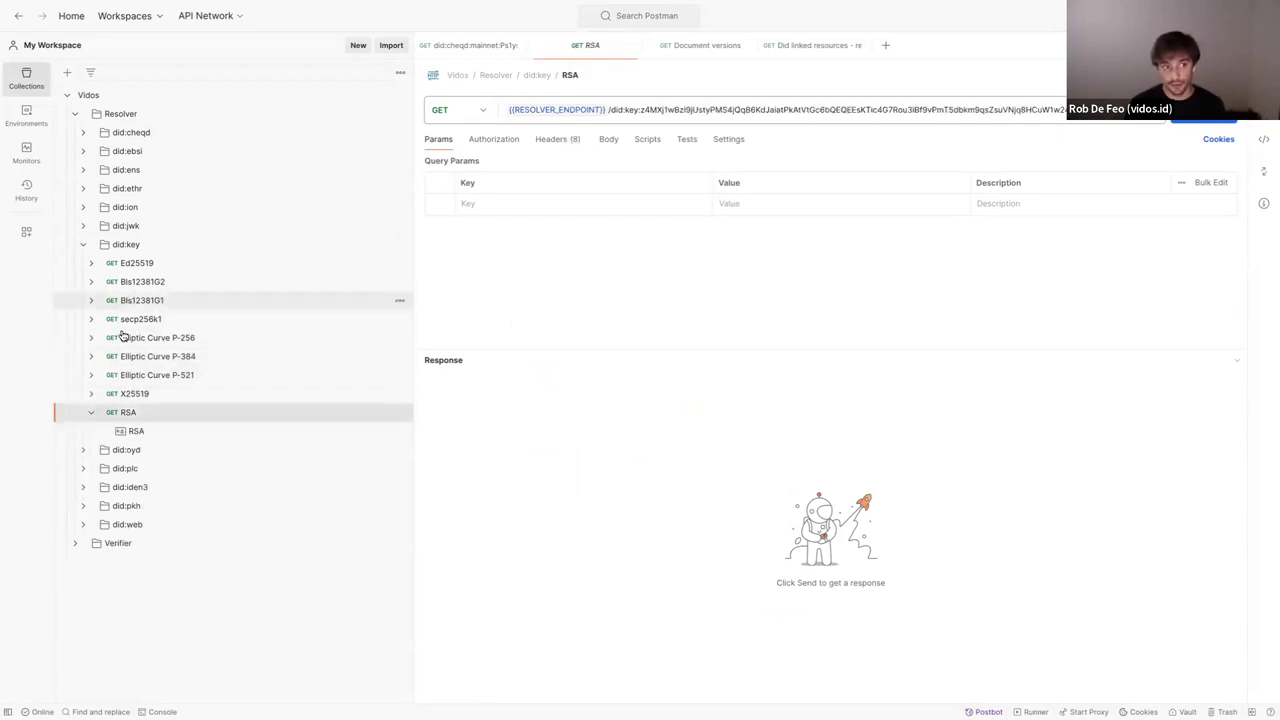
left_click(91, 413)
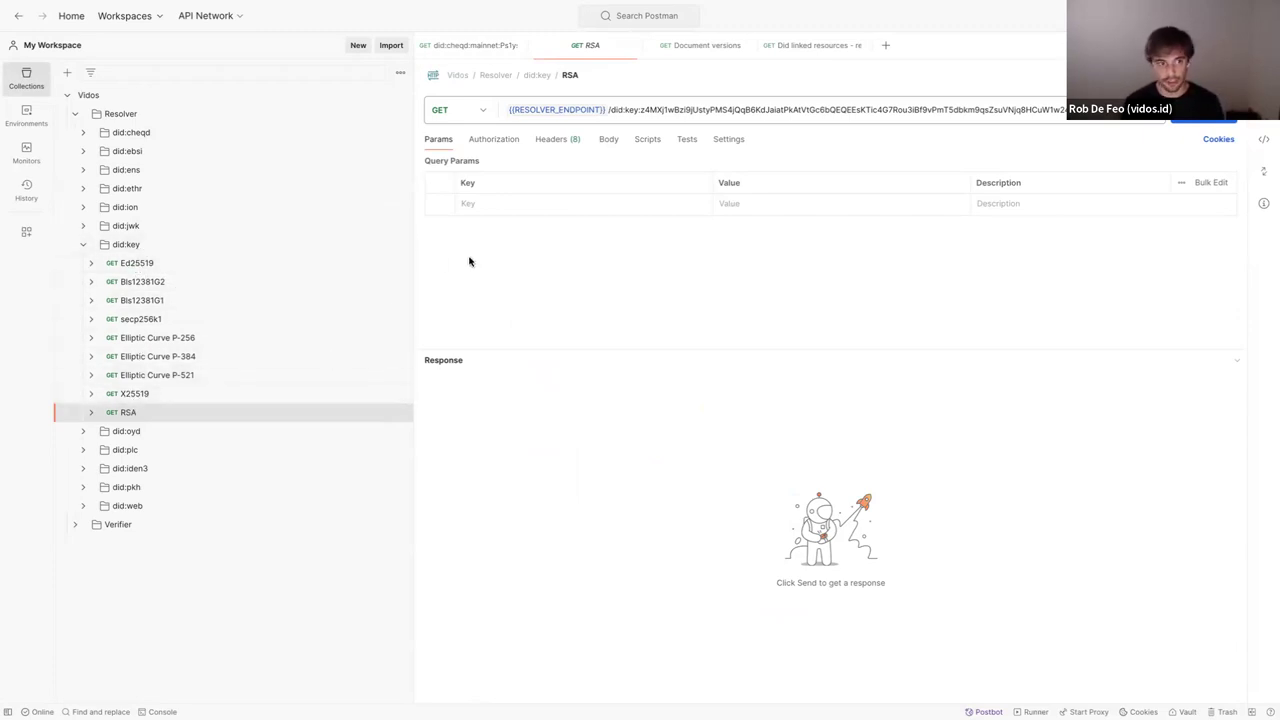
Step: Collapse the did:key folder, then fold and reopen the Resolver folder to show all its DID methods
left_click(80, 249)
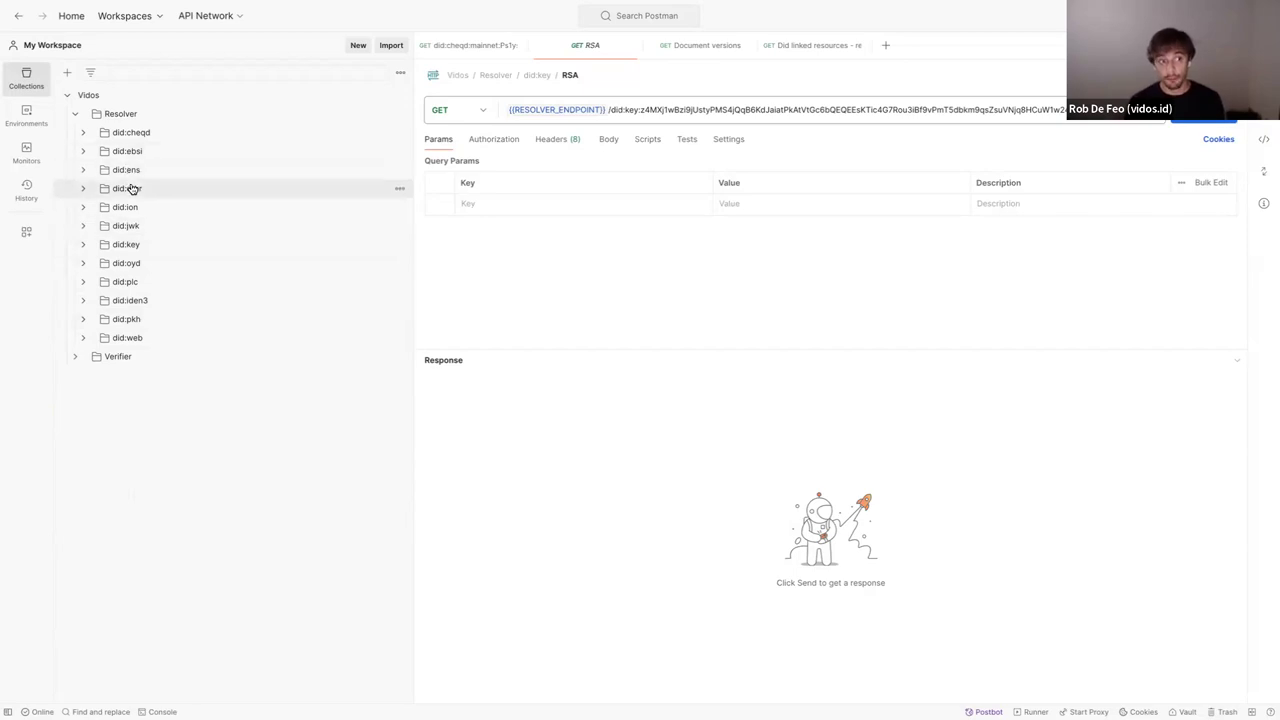
left_click(76, 115)
left_click(77, 116)
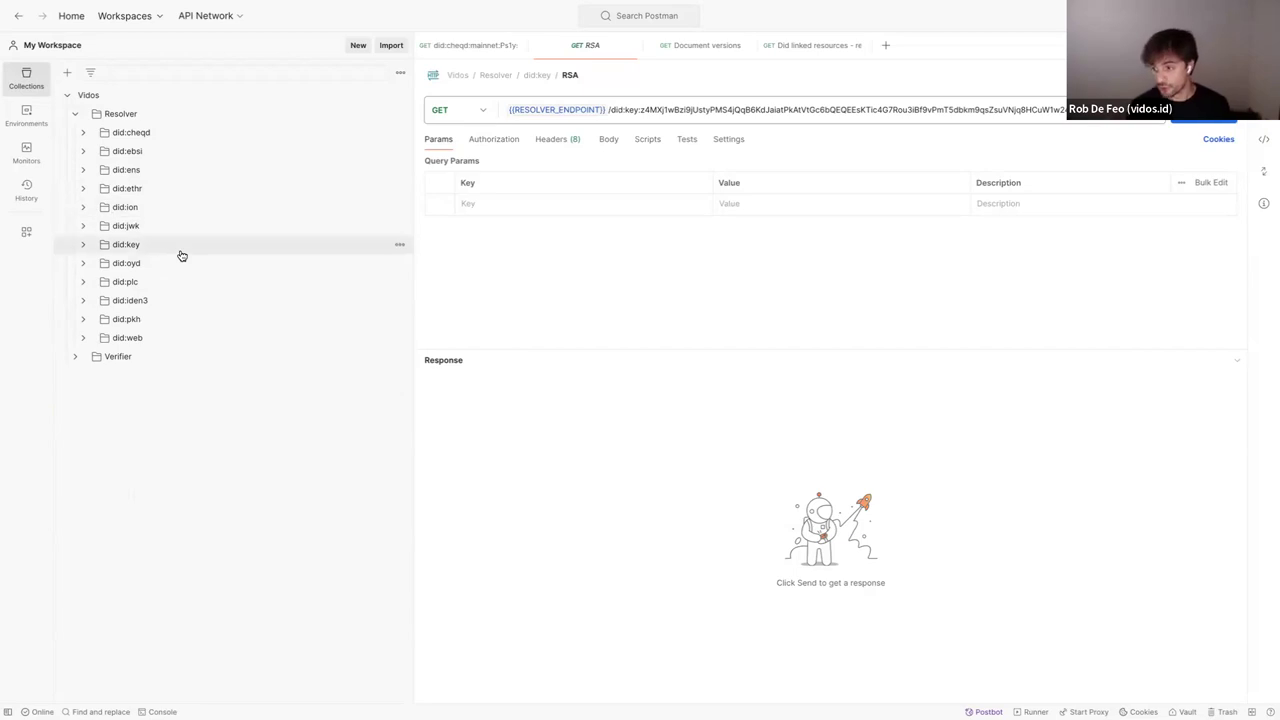
Step: Switch to the Vidos dashboard and open the verifier instance following-coral-kite-778 to review its endpoint and compiled configuration
key("ctrl+Left")
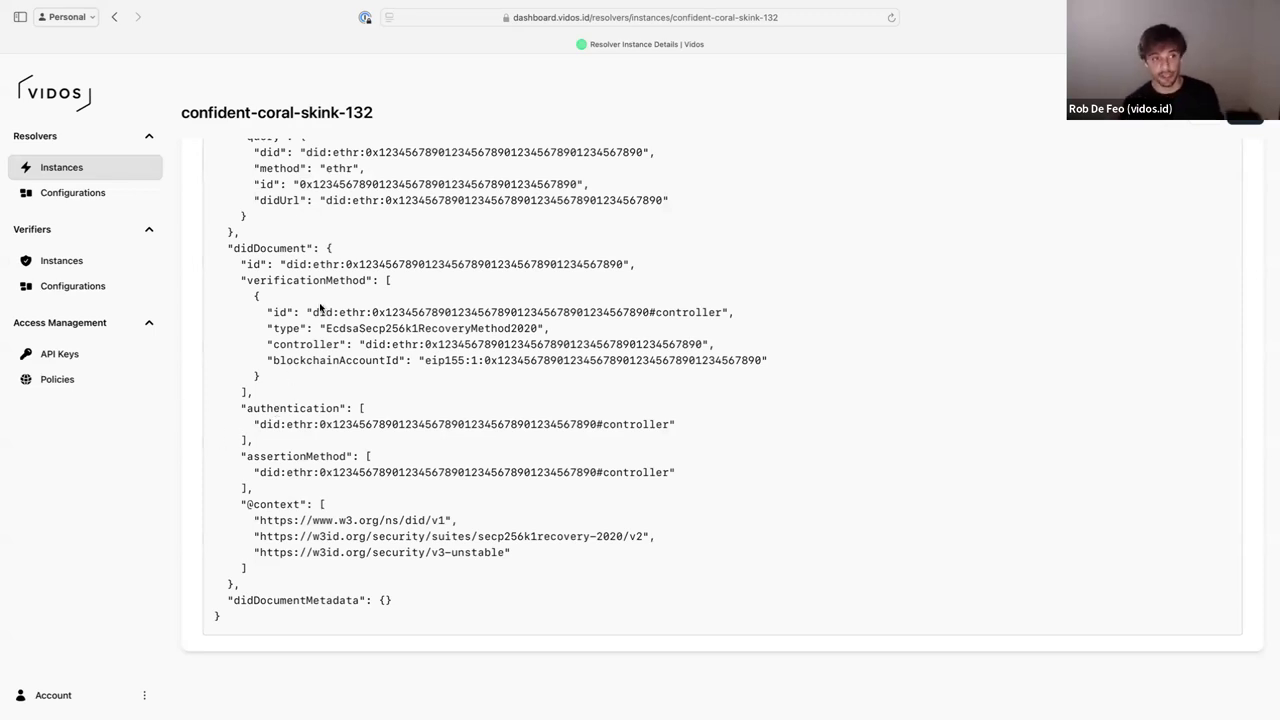
left_click(45, 260)
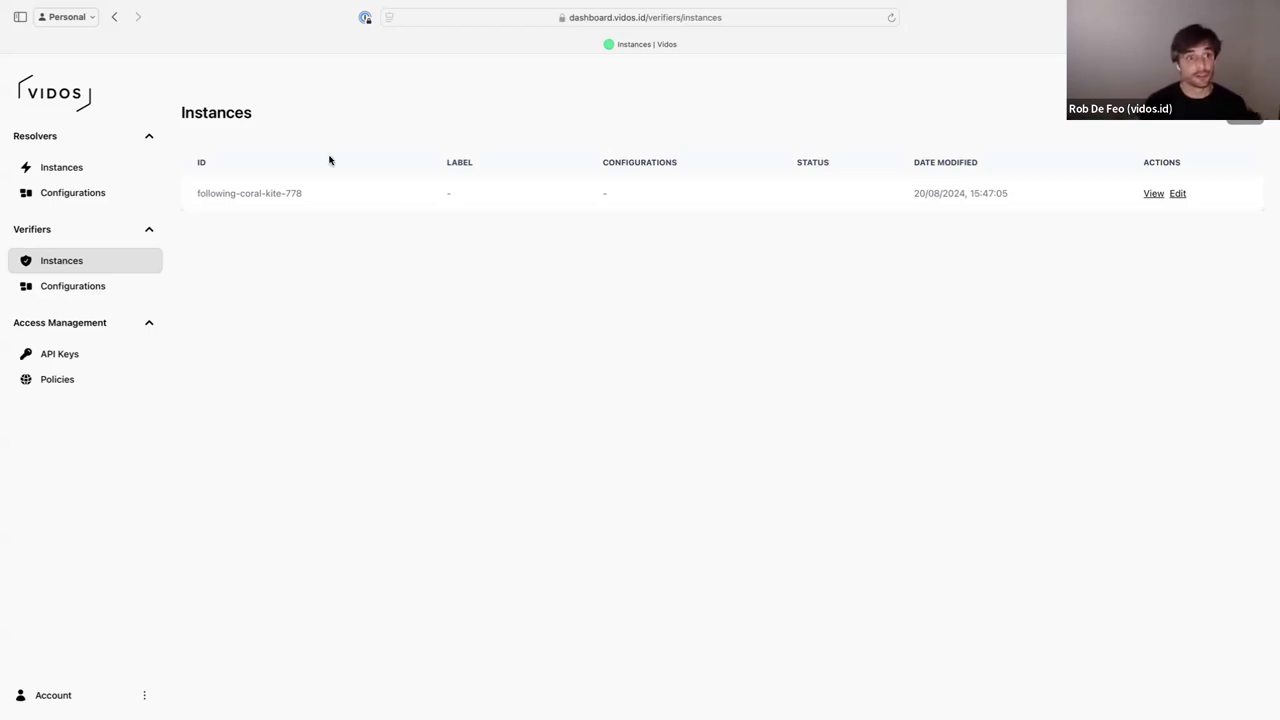
left_click(1152, 194)
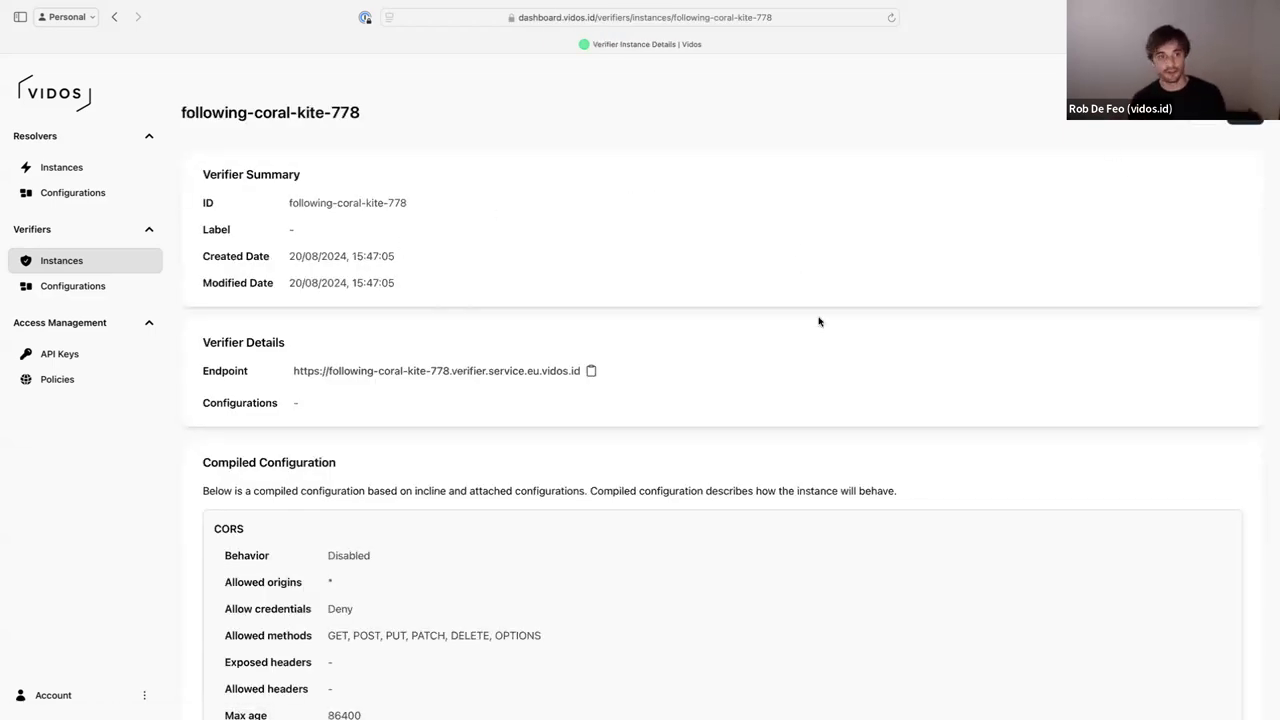
scroll(403, 297, "down", 5)
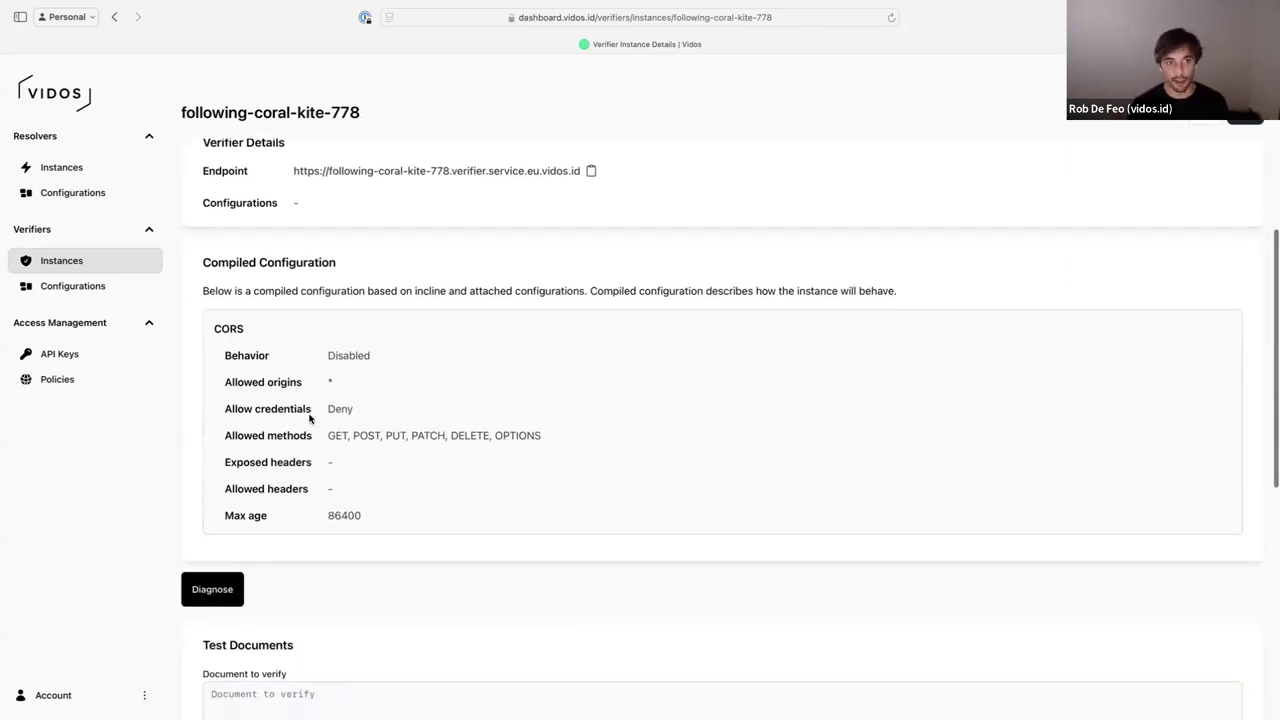
scroll(316, 391, "down", 4)
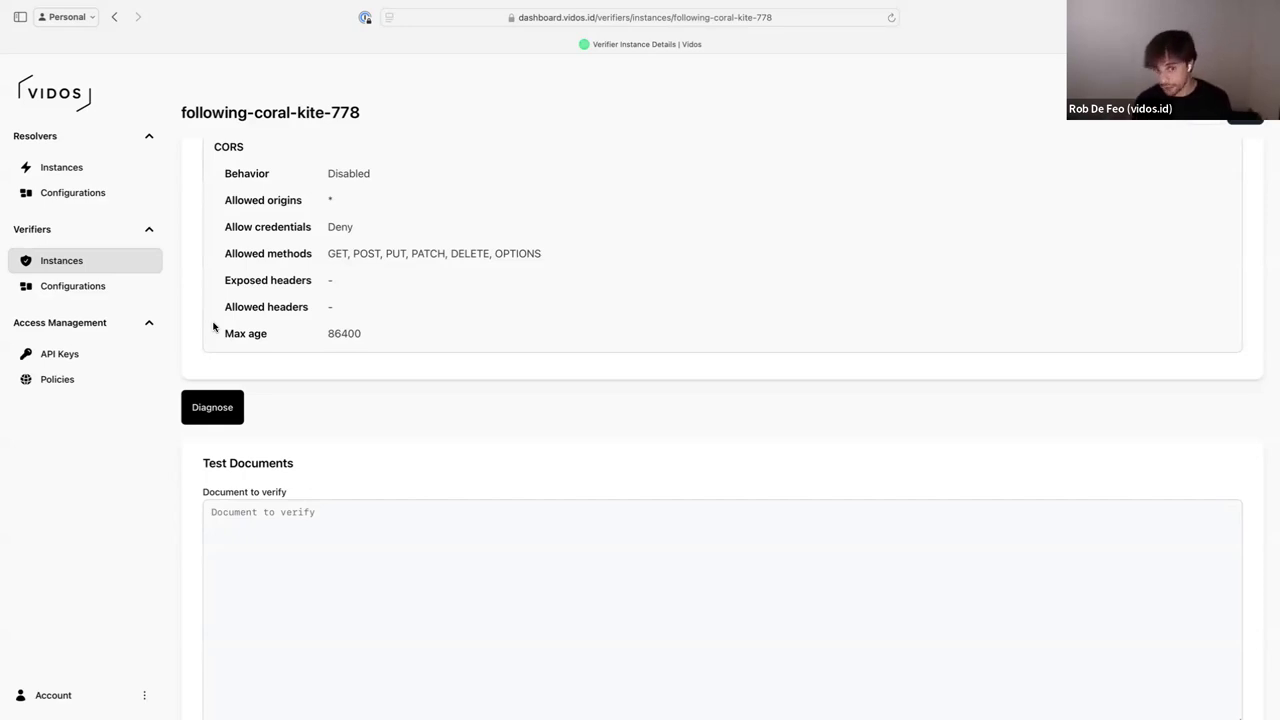
Step: Load the VC sample "Sample ecdsa-jcs-2019" as the document to verify under Test Documents
scroll(234, 420, "down", 3)
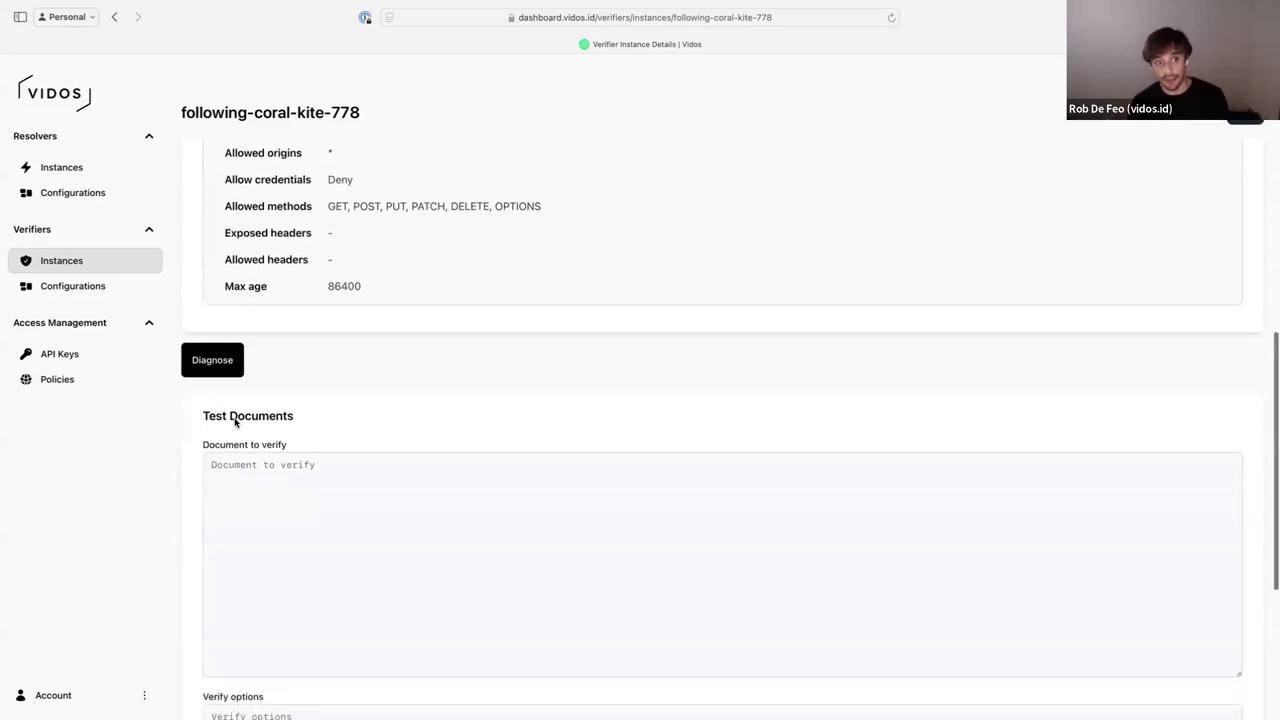
scroll(217, 400, "down", 1)
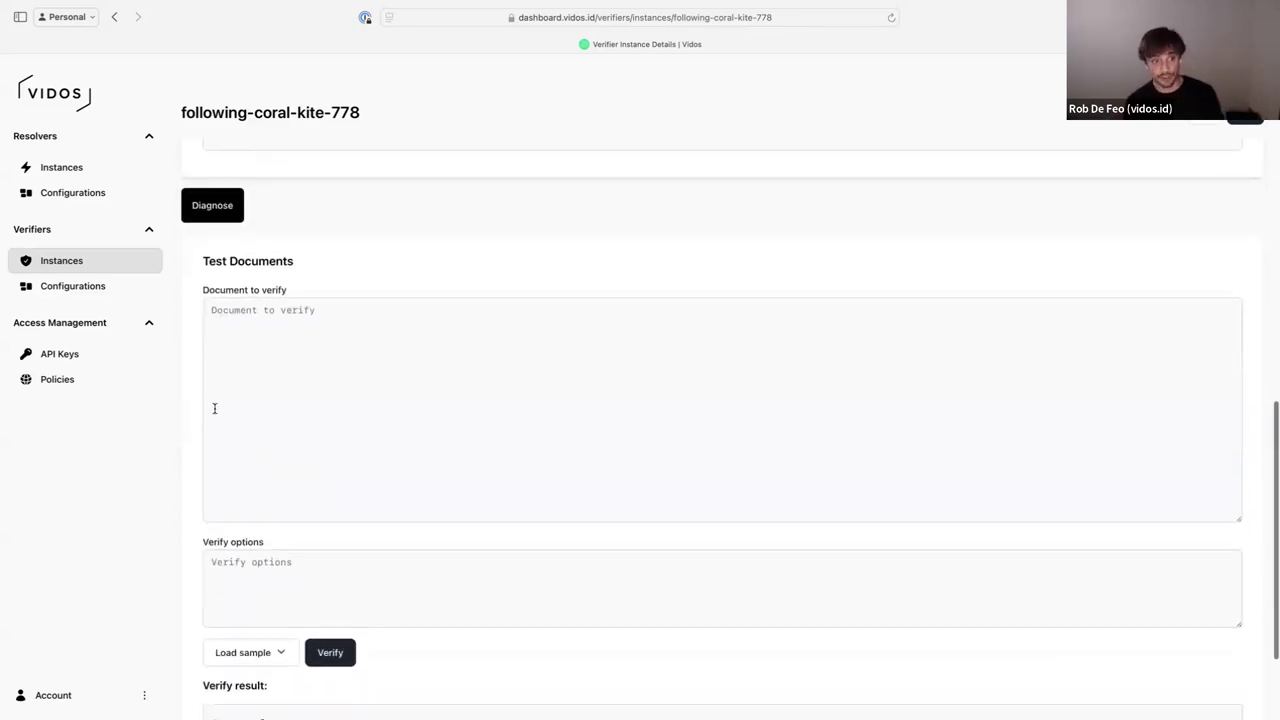
scroll(212, 346, "up", 1)
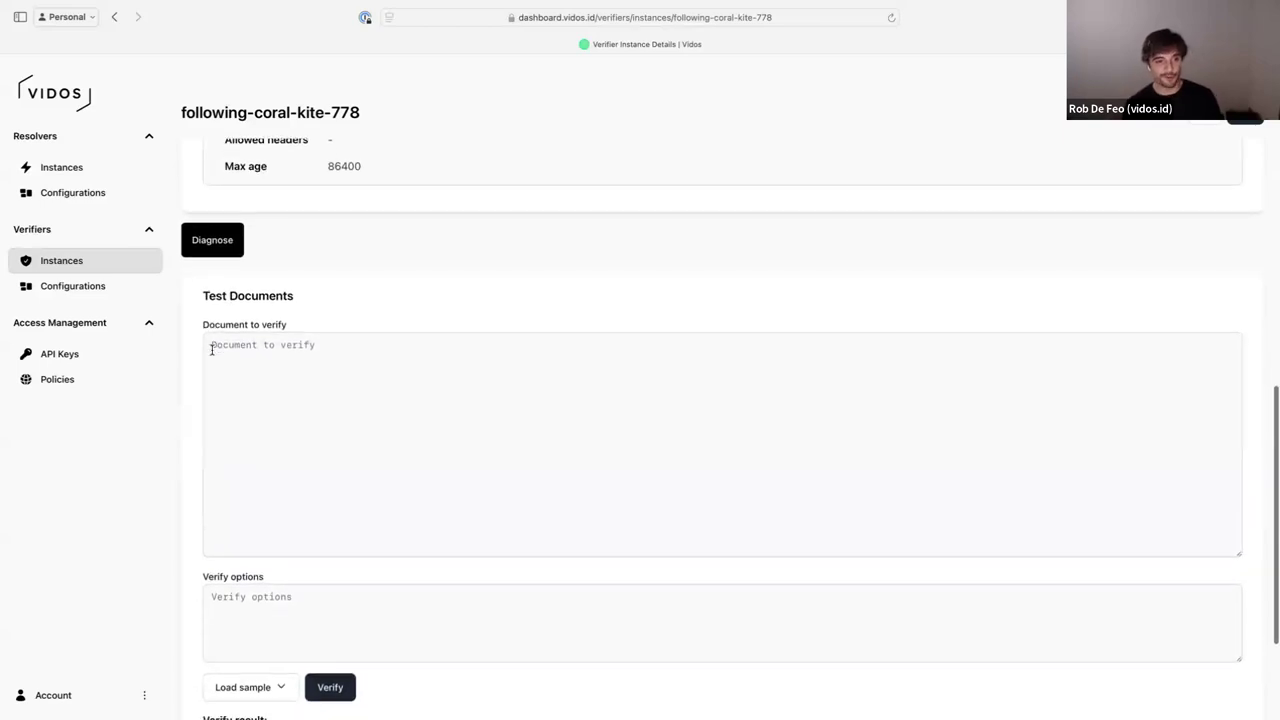
scroll(204, 354, "down", 1)
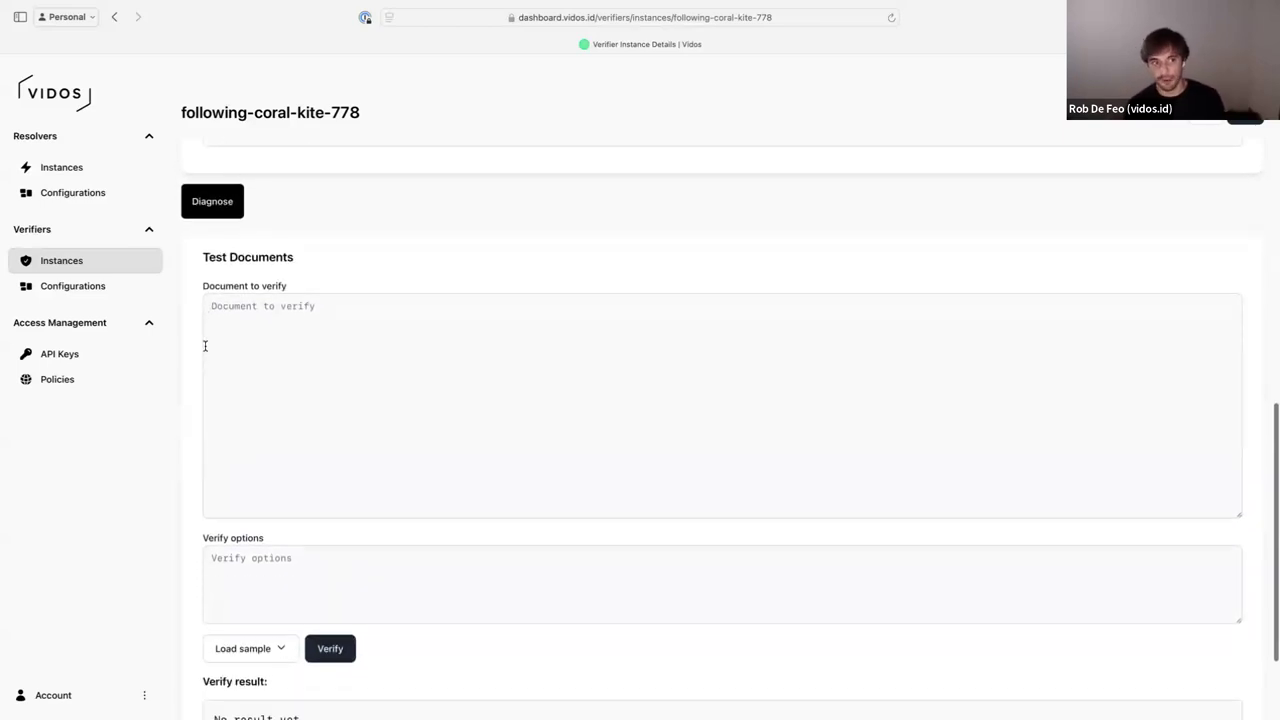
scroll(498, 392, "down", 1)
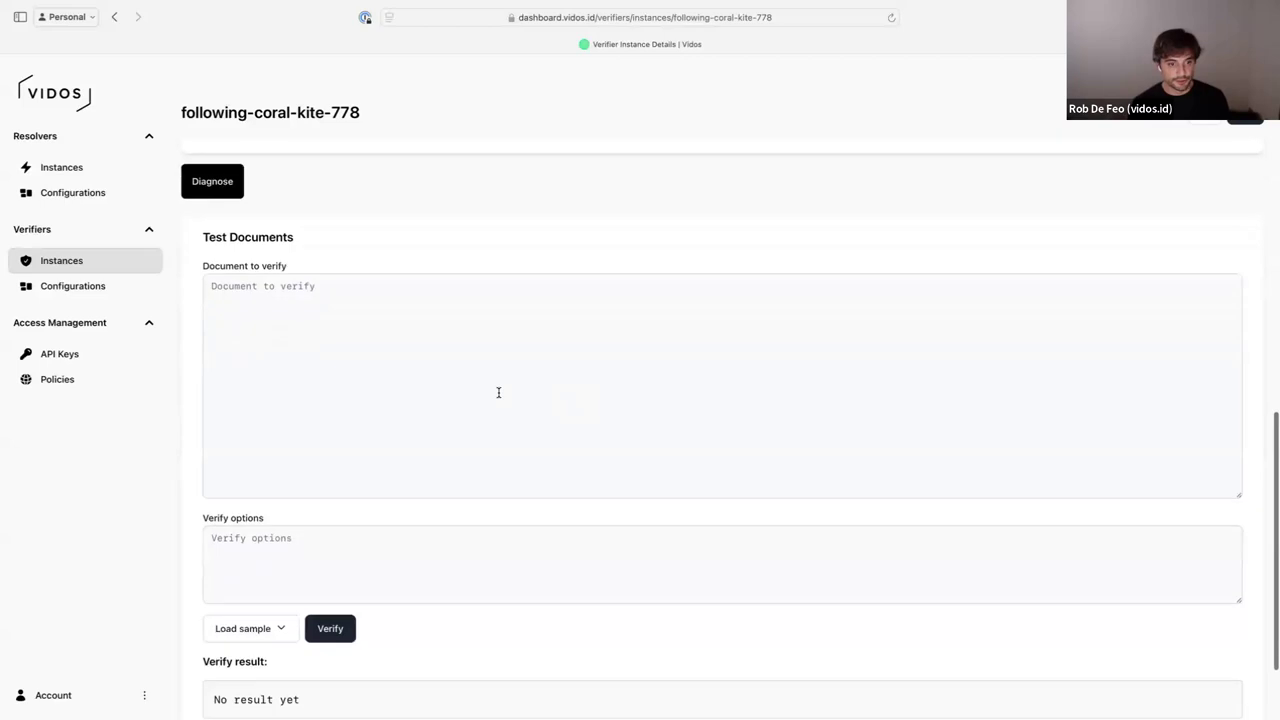
left_click(281, 626)
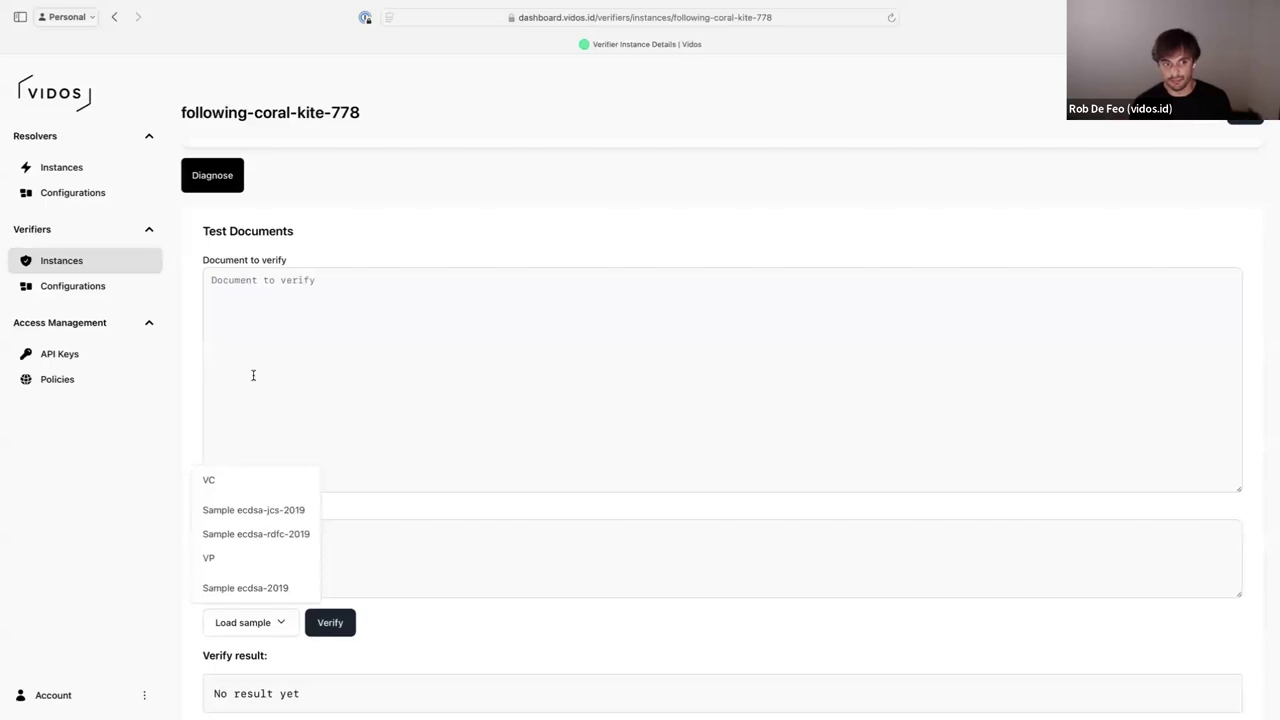
left_click(269, 511)
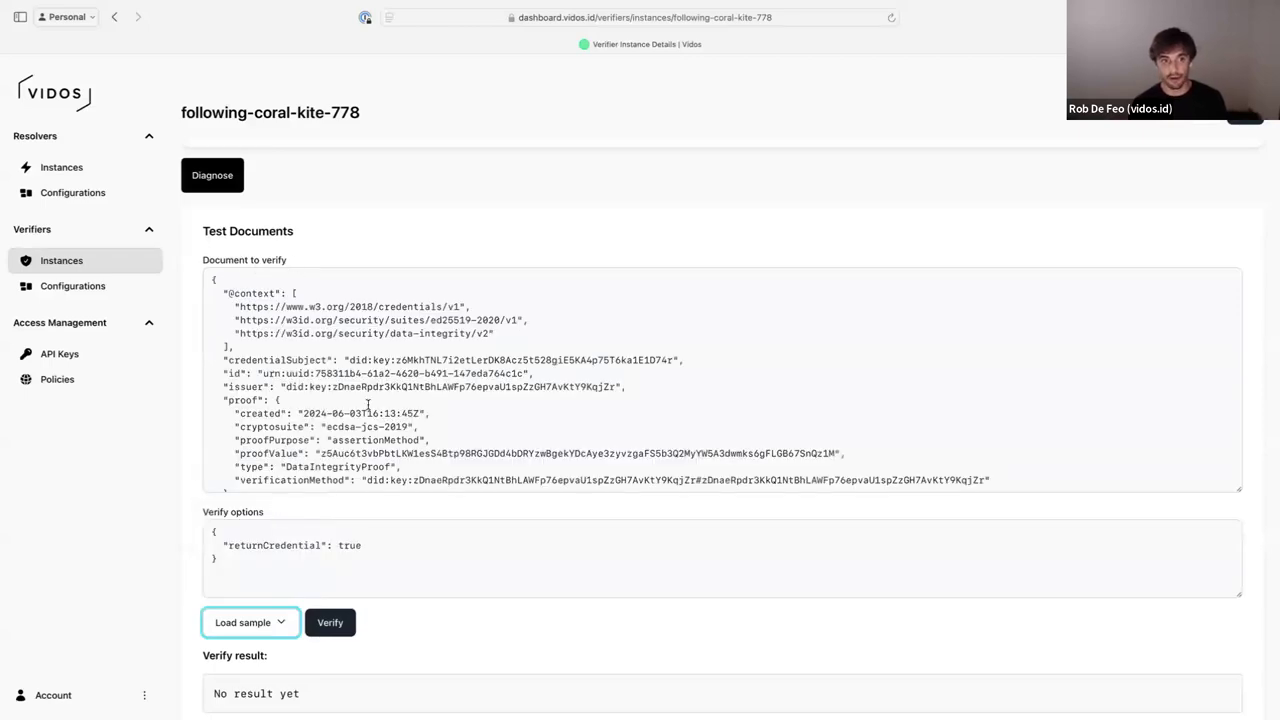
scroll(277, 432, "down", 2)
scroll(295, 410, "up", 2)
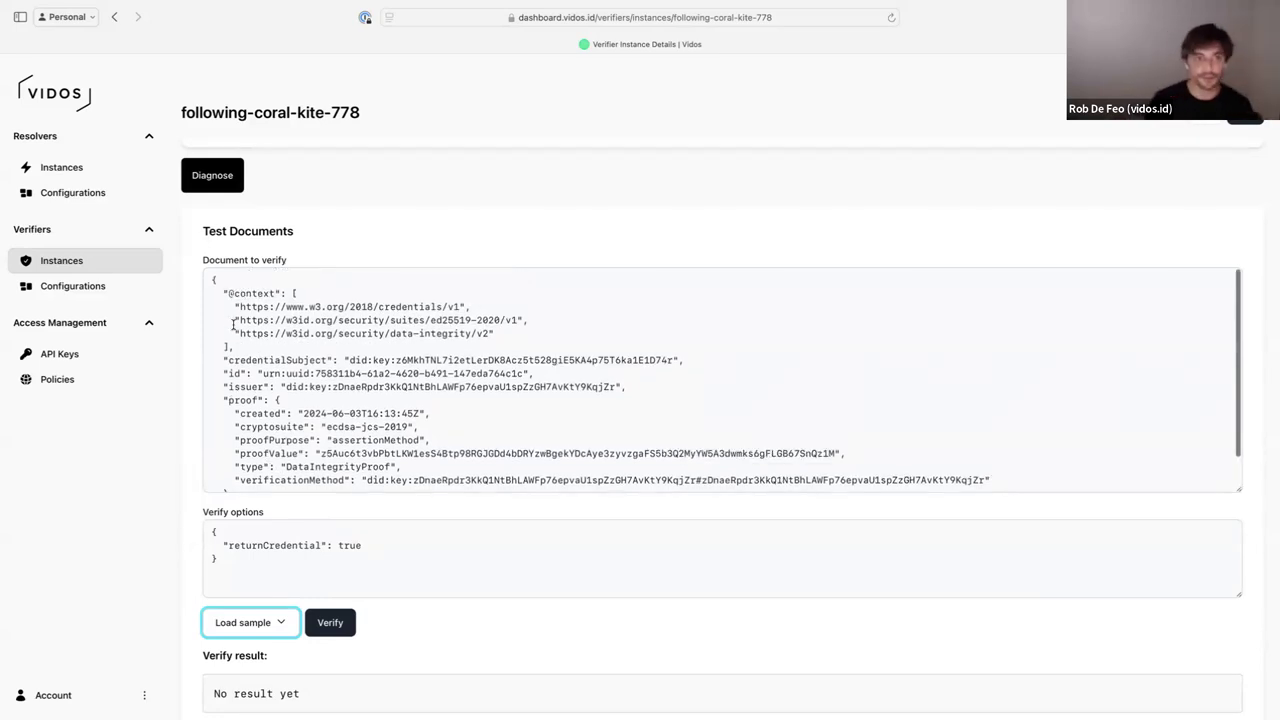
Step: Review the verifier's summary, endpoint and CORS configuration, as well as the loaded sample credential's issuer and proof
scroll(220, 322, "up", 10)
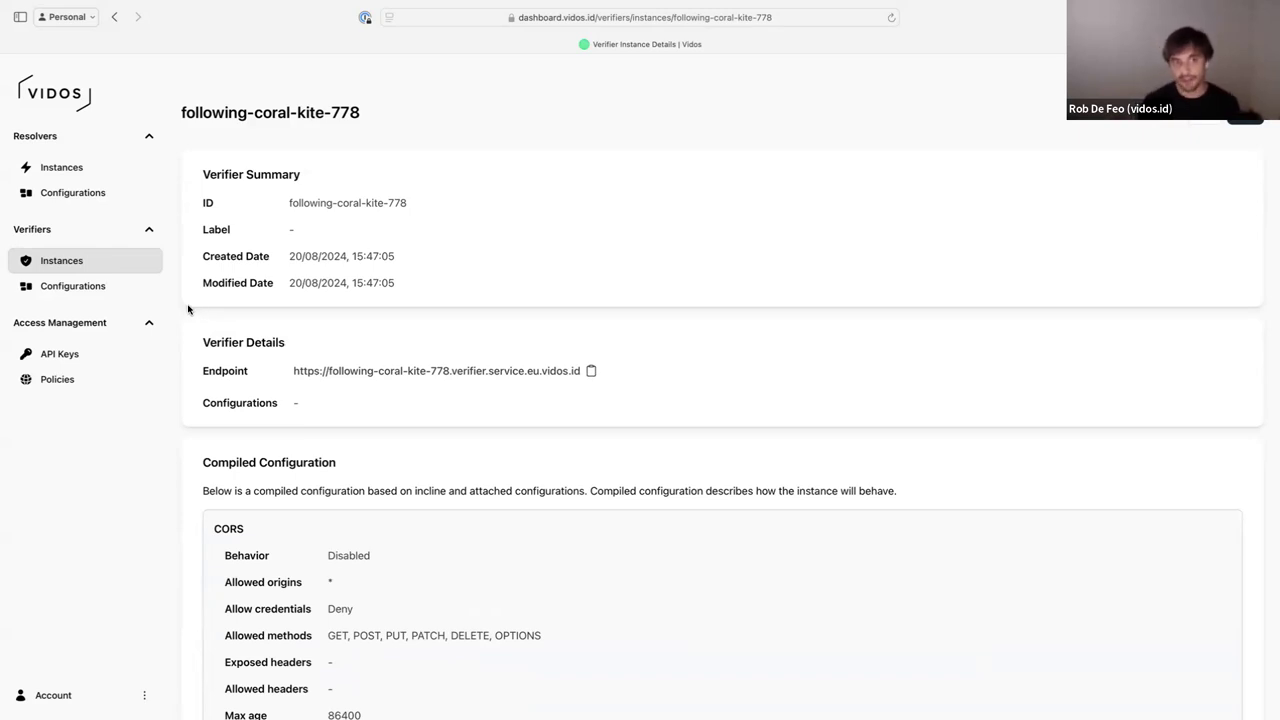
scroll(288, 410, "down", 1)
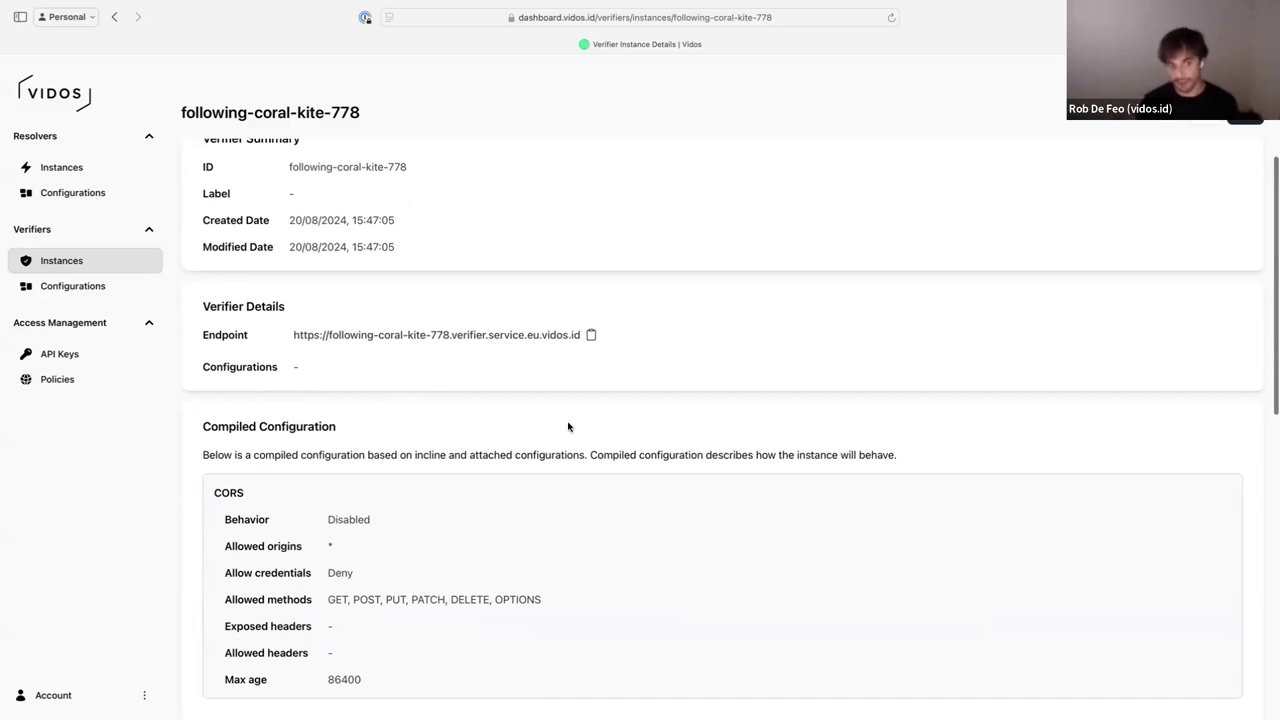
scroll(567, 427, "down", 2)
scroll(567, 427, "down", 6)
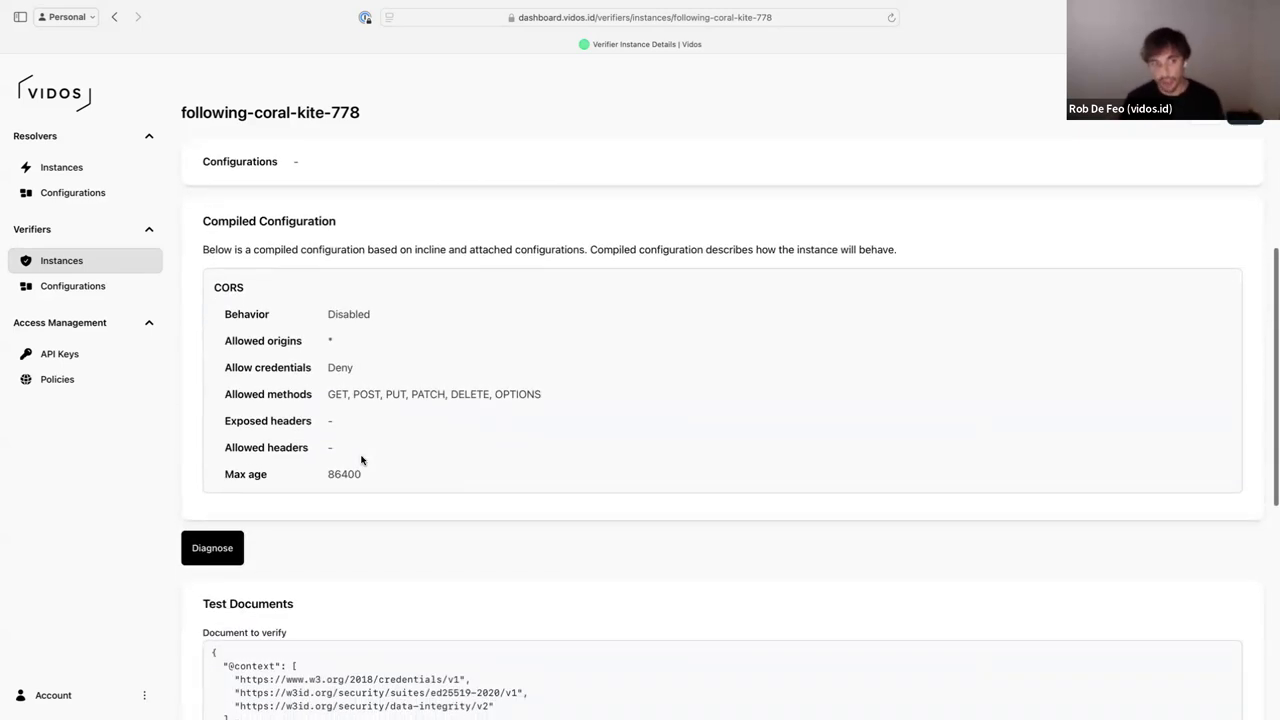
scroll(361, 460, "down", 2)
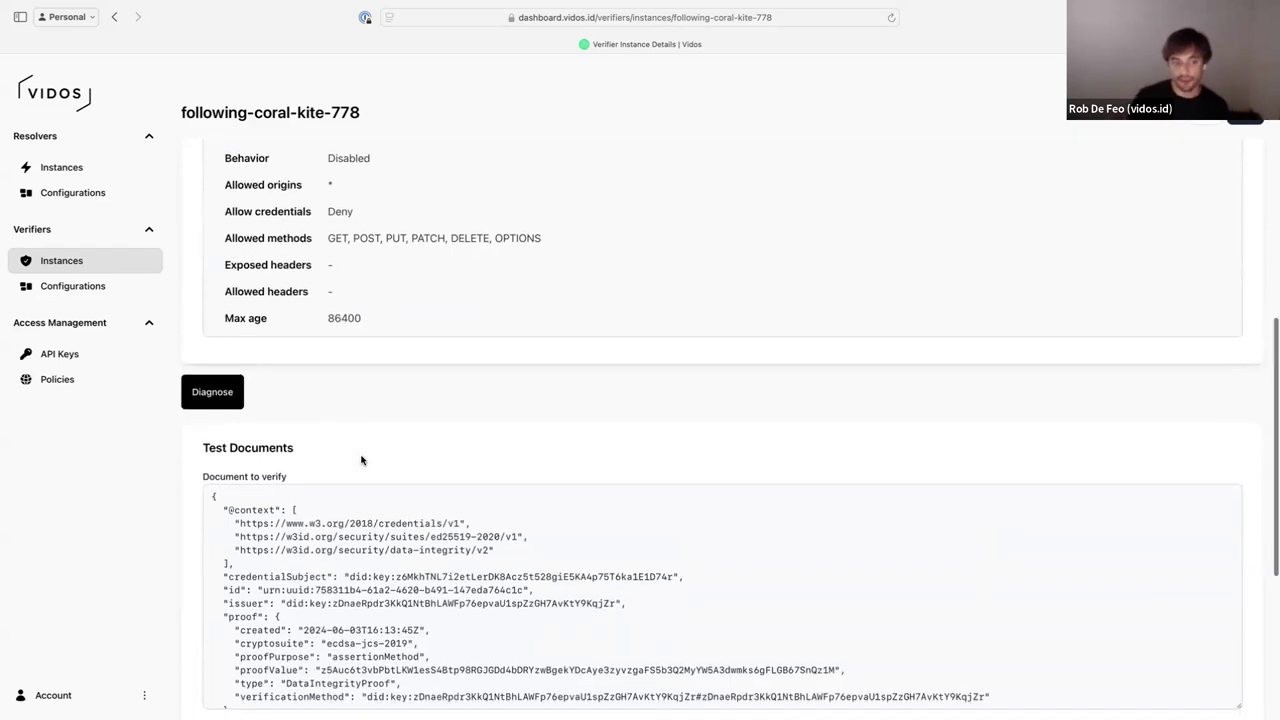
scroll(259, 580, "down", 1)
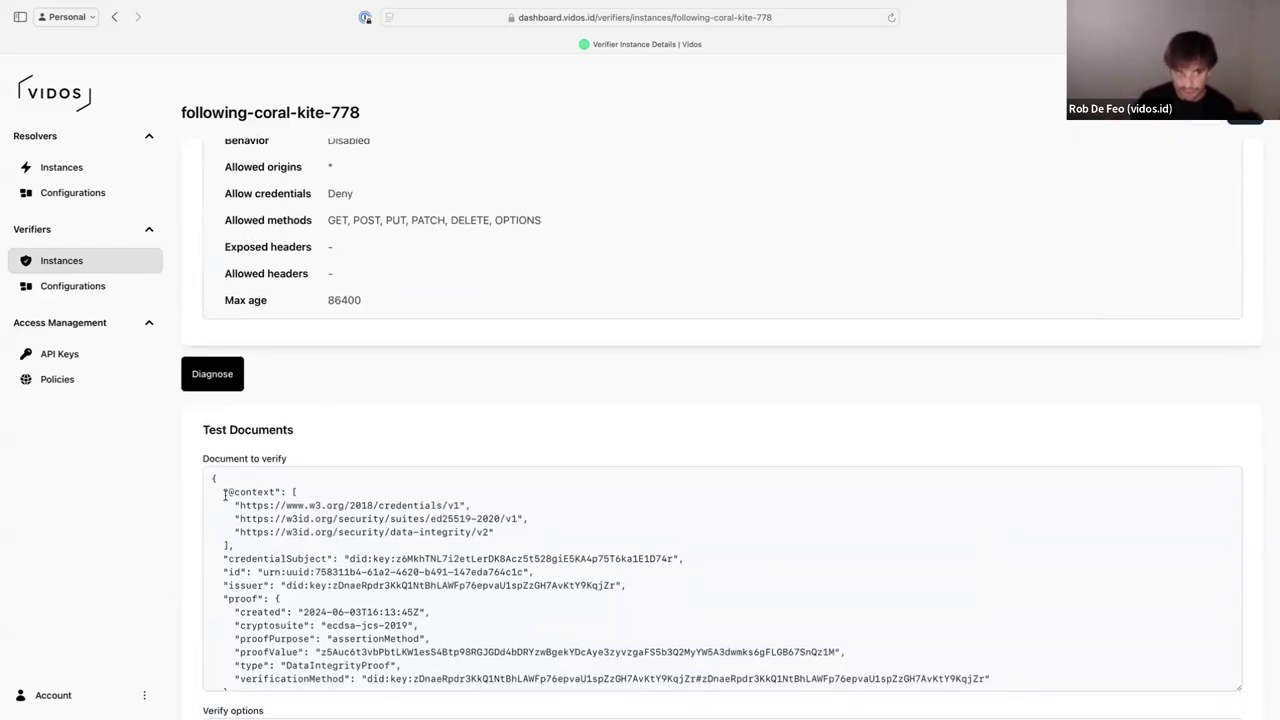
scroll(225, 495, "down", 1)
scroll(225, 497, "up", 1)
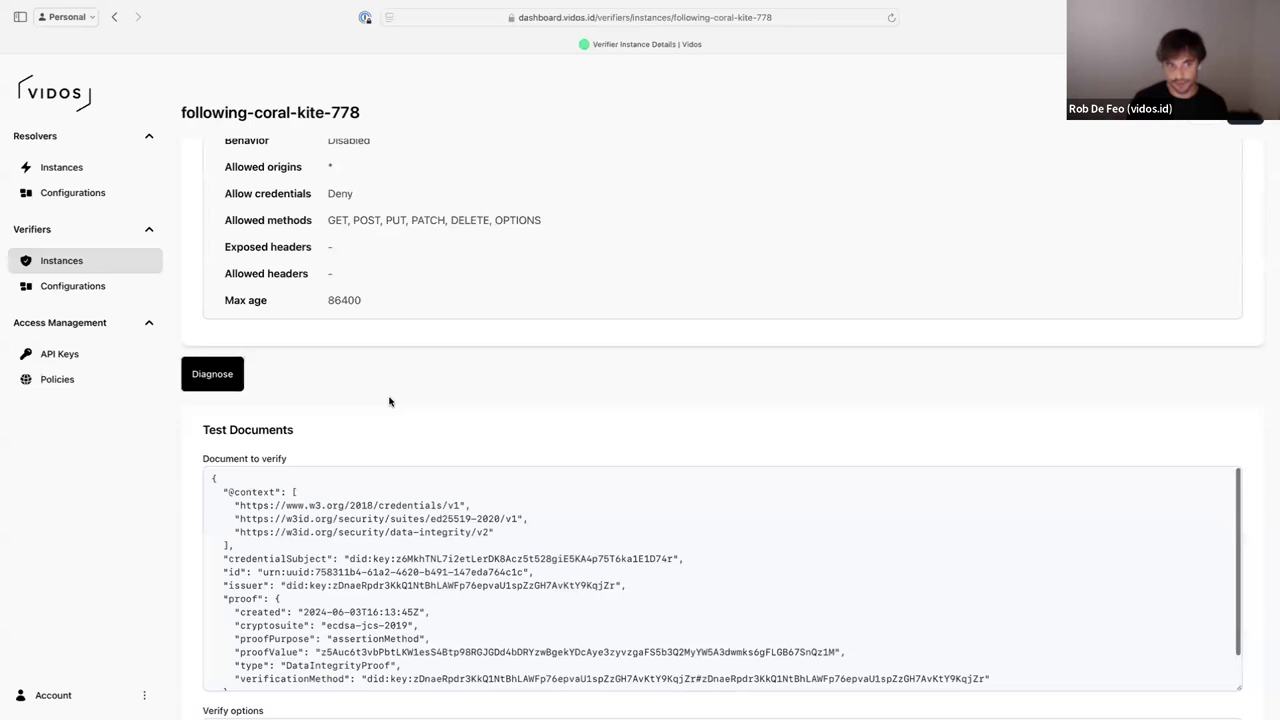
scroll(389, 400, "down", 4)
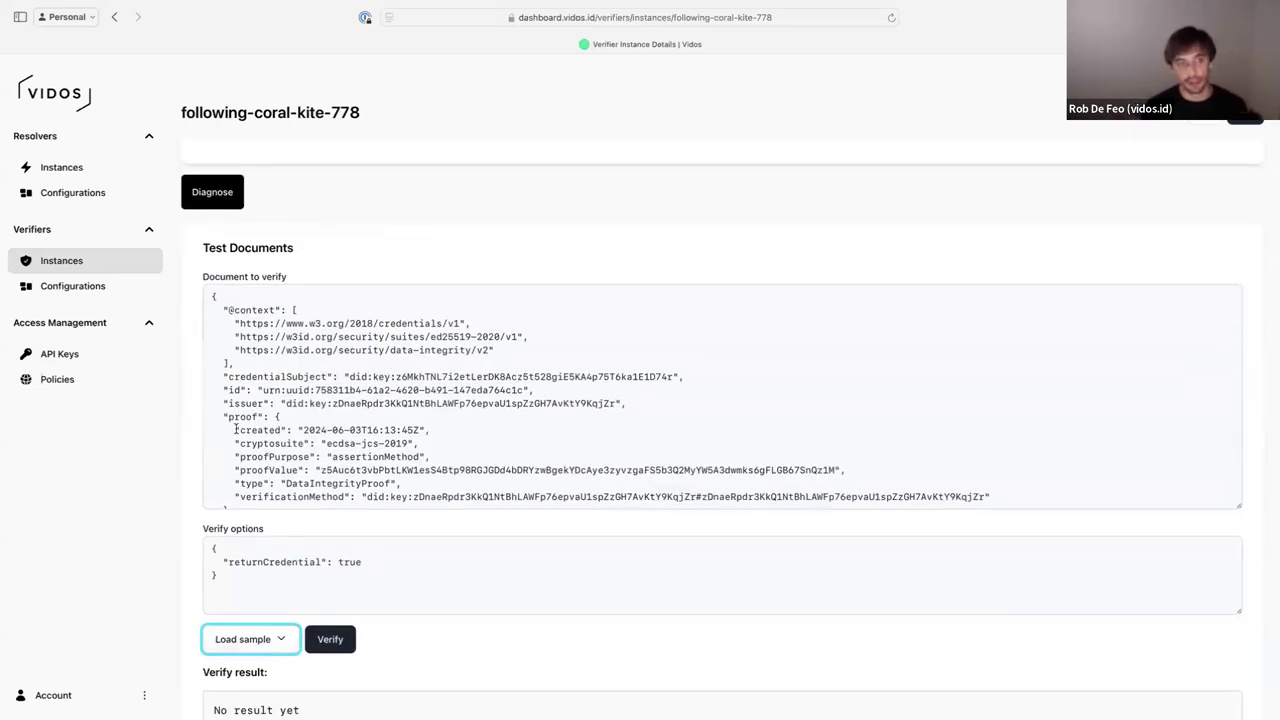
scroll(258, 443, "down", 1)
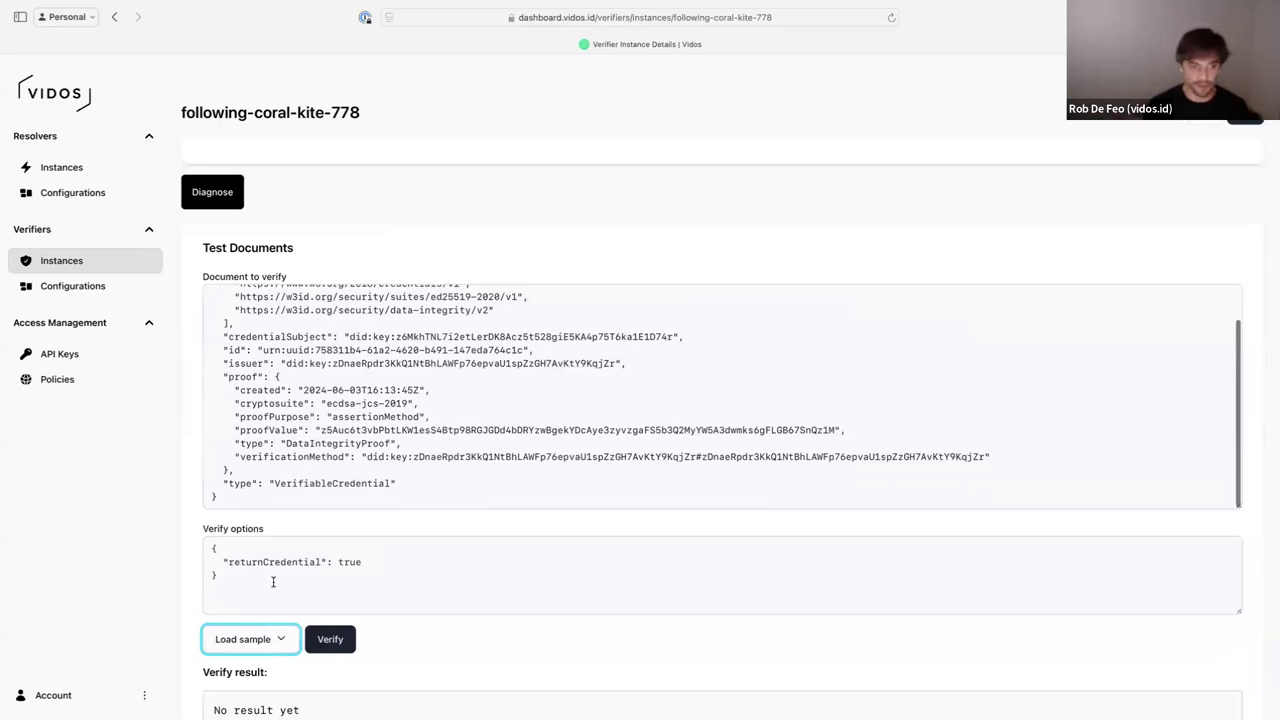
Step: Verify the loaded ecdsa-jcs-2019 credential with returnCredential set to true and view the verify result
key("Tab")
key("Return")
scroll(669, 594, "down", 5)
scroll(580, 608, "up", 3)
scroll(190, 610, "down", 2)
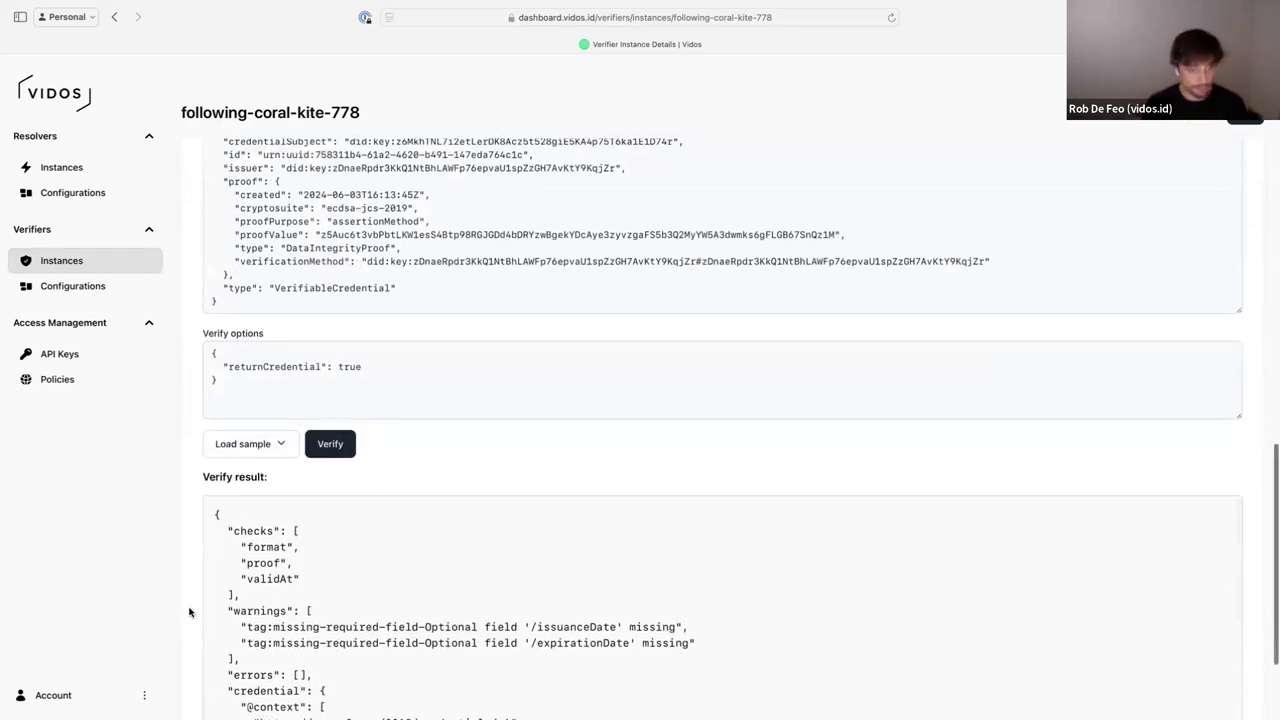
scroll(190, 610, "down", 2)
Step: Highlight the format and proof entries in the checks list of the verify result
left_click_drag(248, 496, 288, 496)
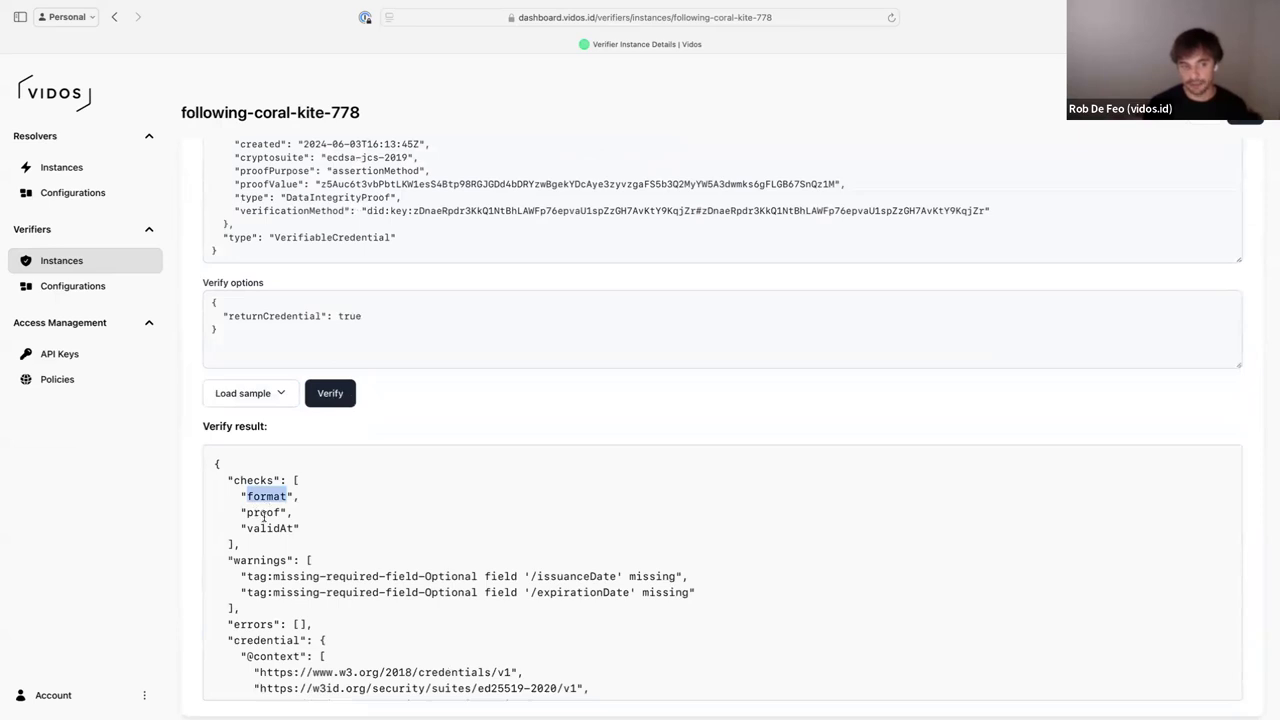
double_click(263, 512)
double_click(356, 541)
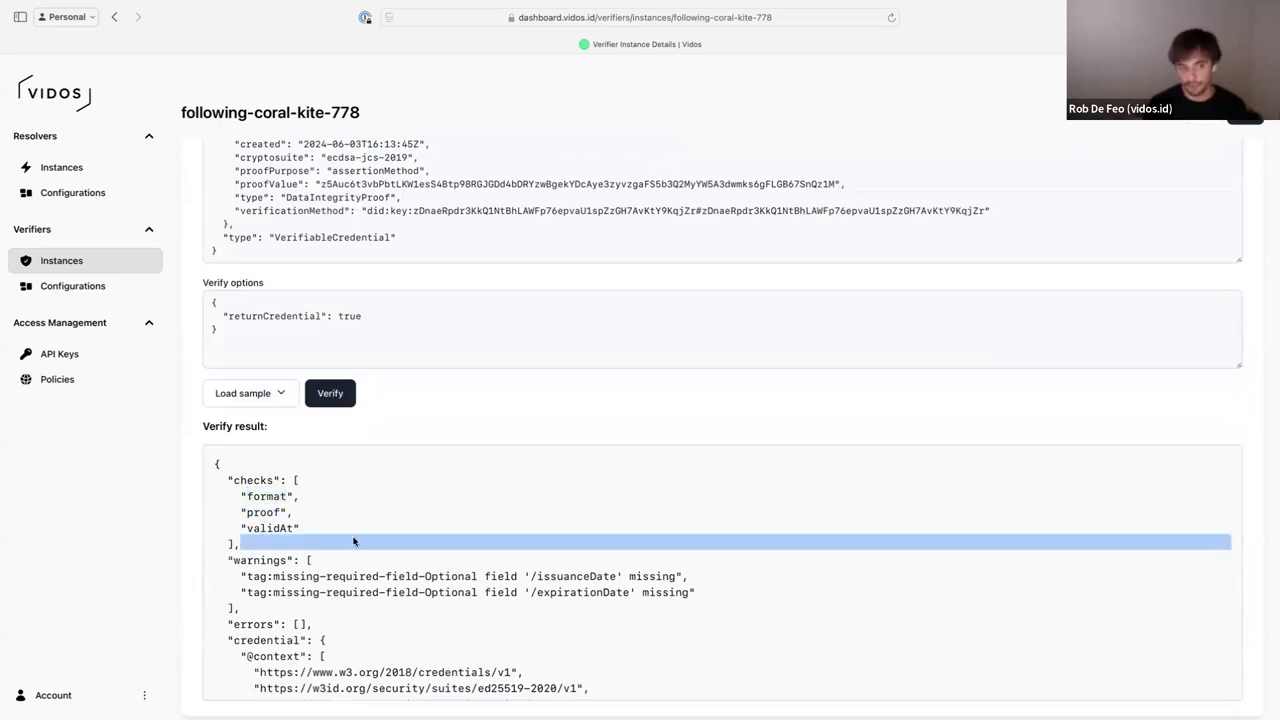
Step: Highlight the missing issuanceDate and expirationDate warnings in the verify result
left_click(242, 578)
left_click_drag(321, 571, 774, 595)
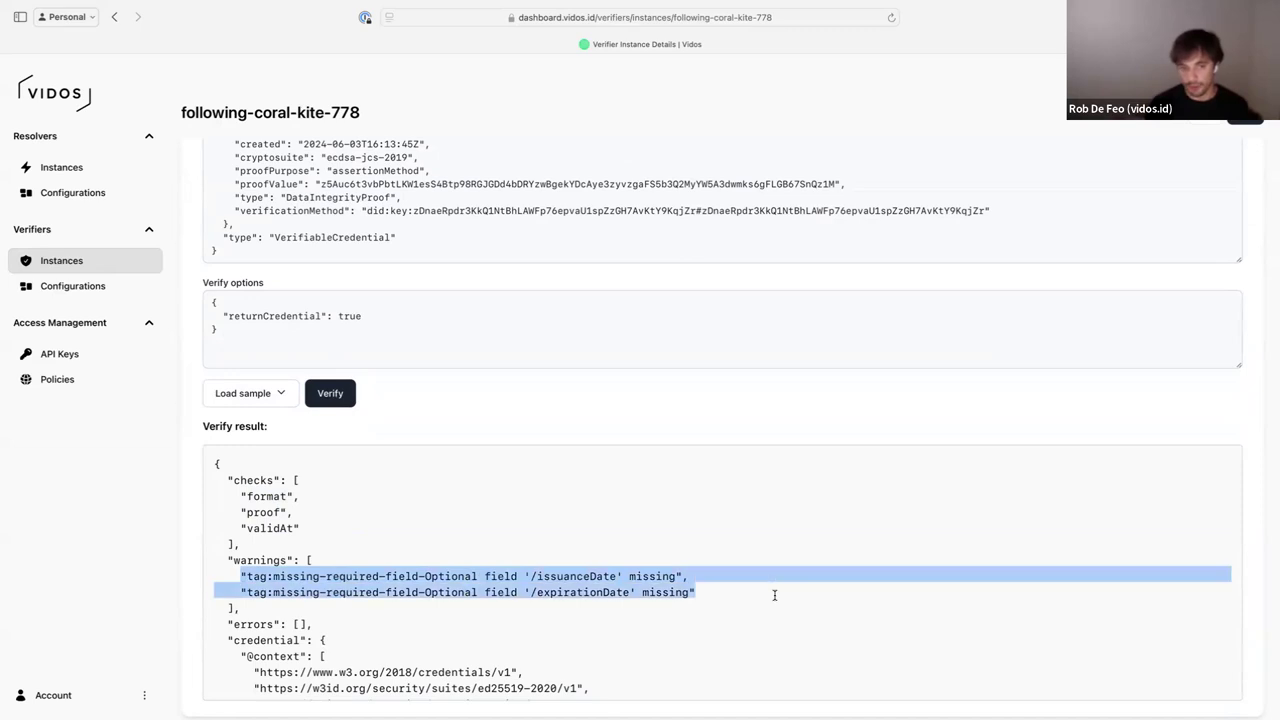
left_click_drag(544, 577, 551, 577)
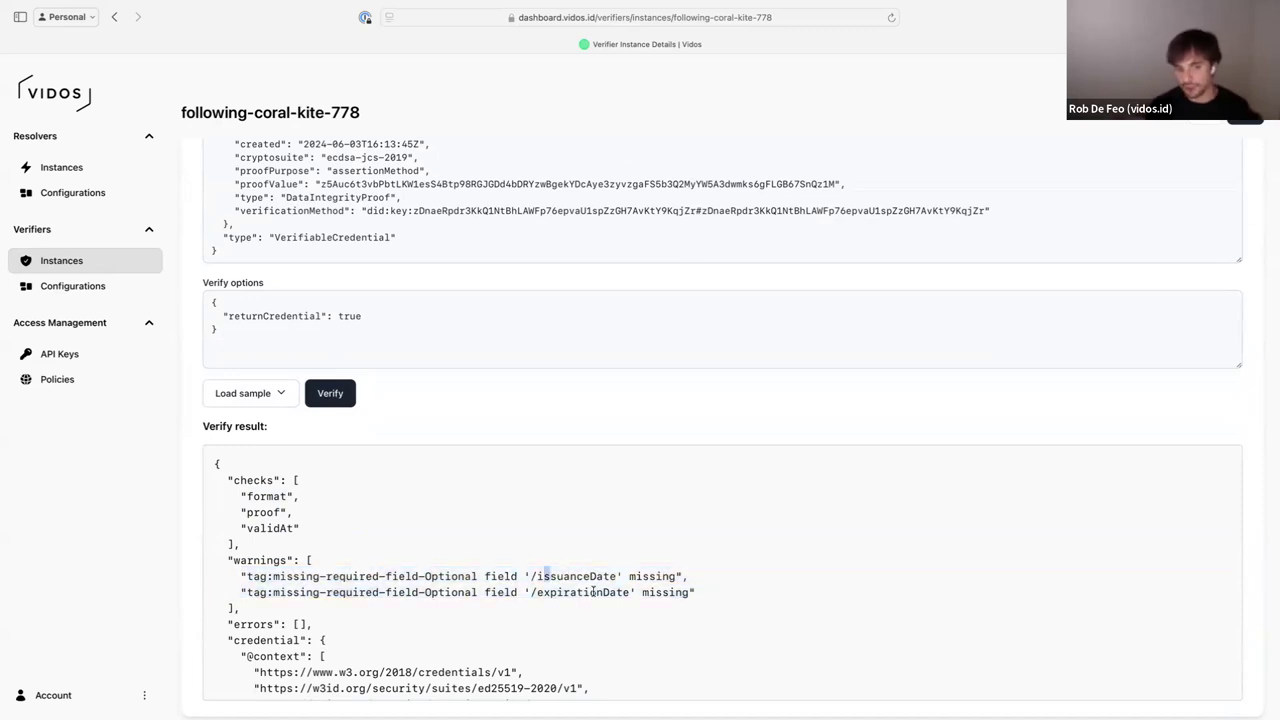
double_click(593, 591)
left_click(297, 531)
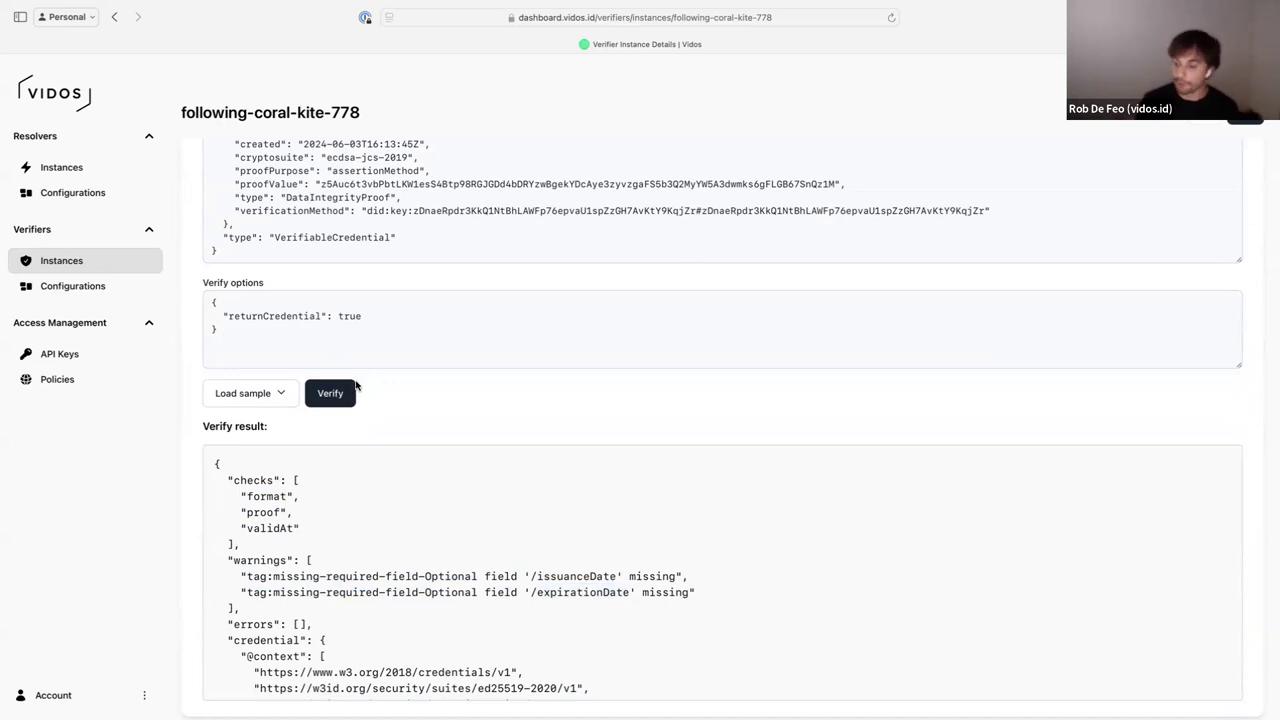
Step: Review the returned credential in the verify result, including its context, issuer and proof
scroll(245, 604, "up", 2)
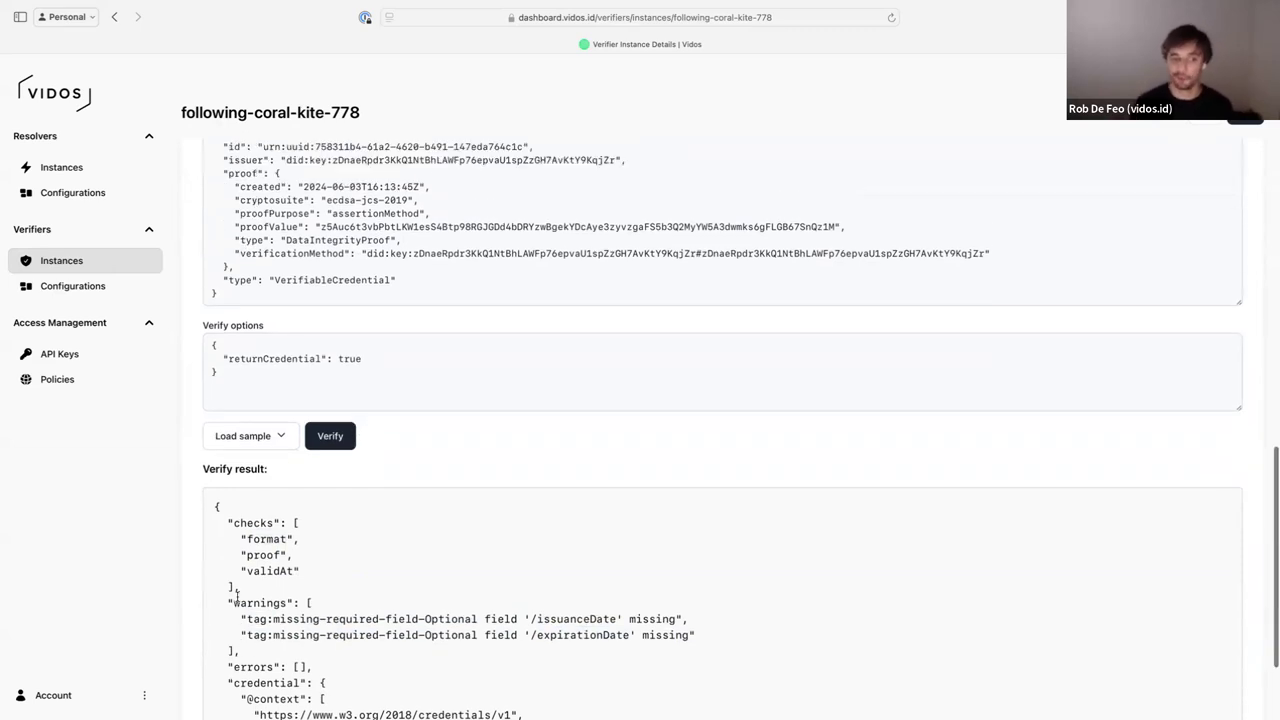
scroll(251, 606, "down", 1)
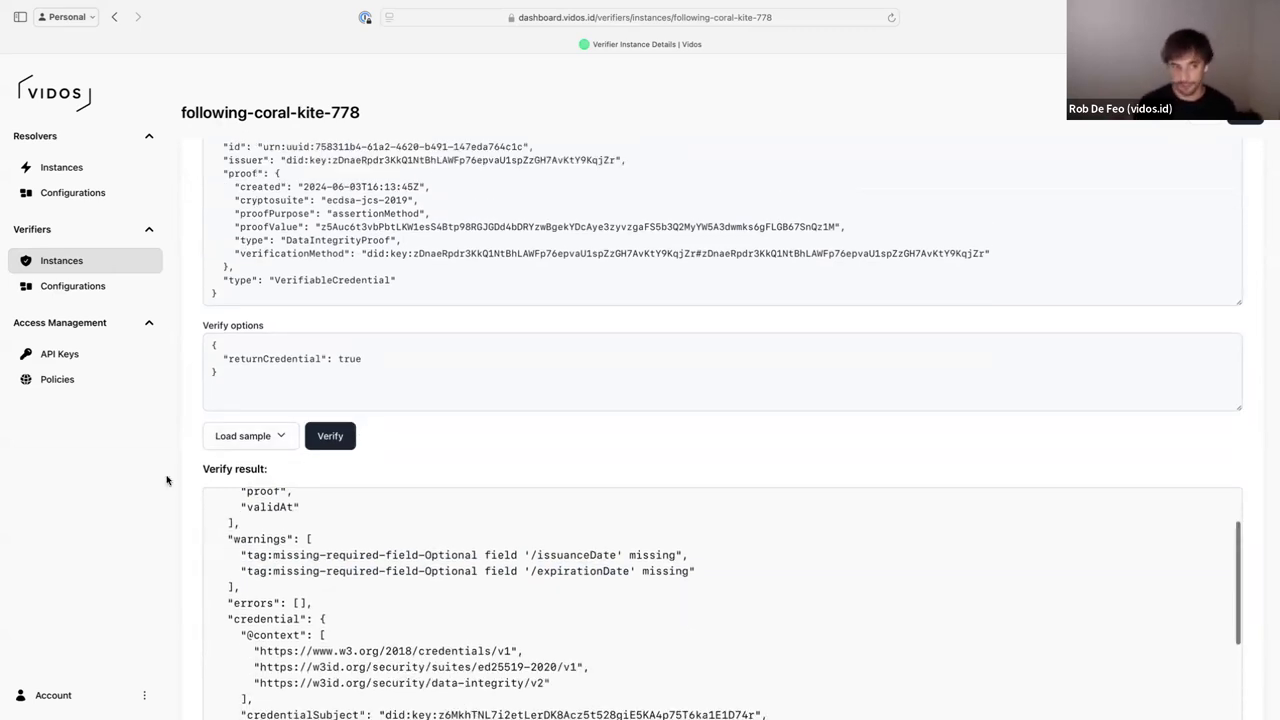
scroll(189, 489, "down", 3)
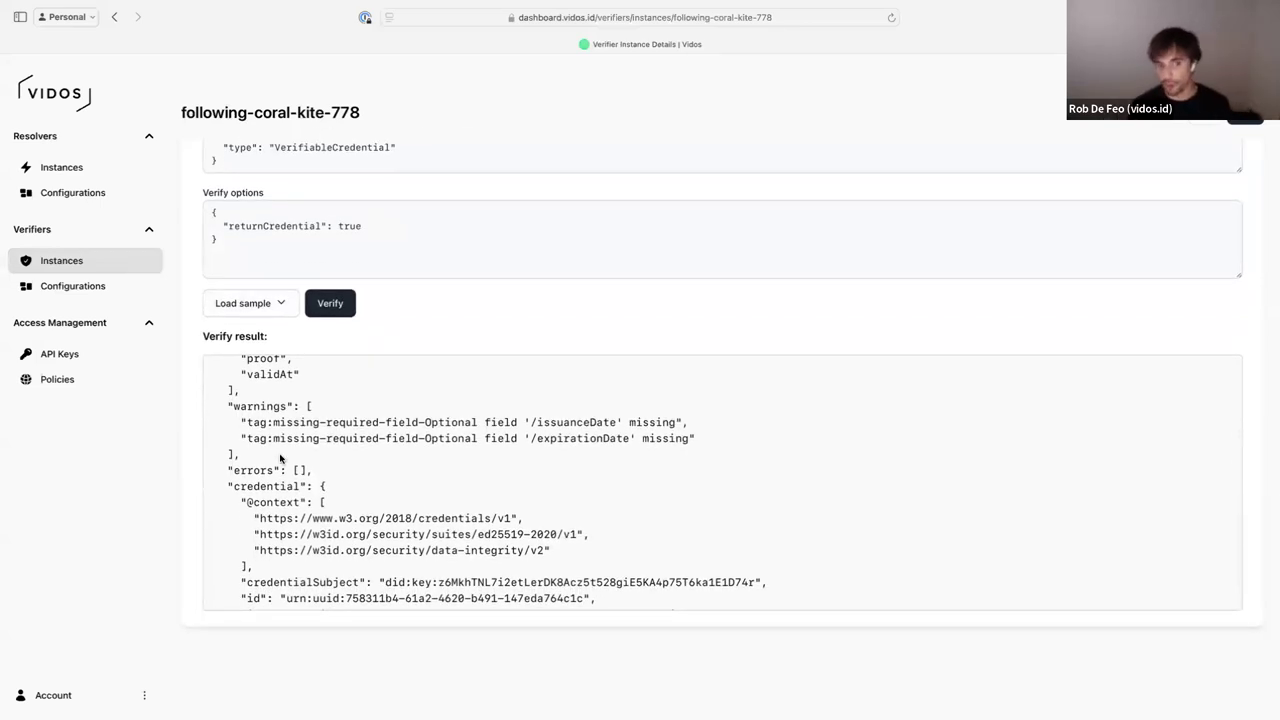
scroll(240, 450, "down", 2)
scroll(257, 456, "down", 5)
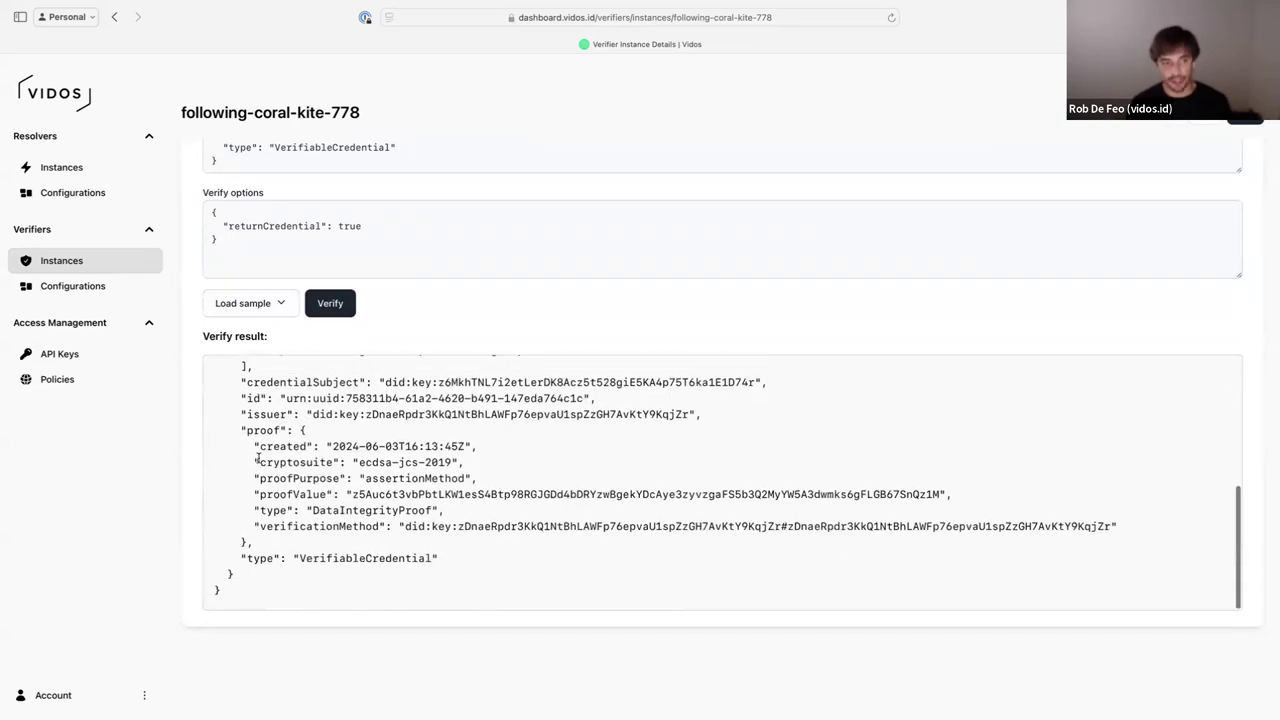
scroll(269, 482, "up", 9)
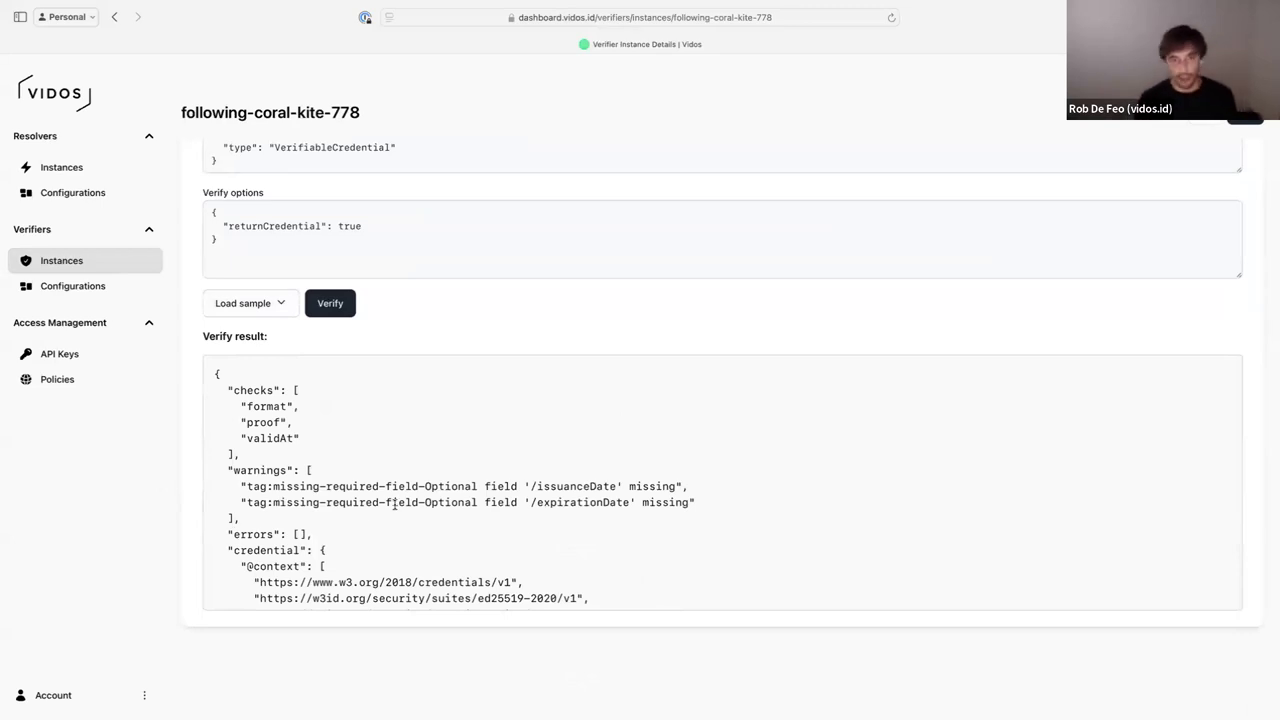
Step: Load the VP sample "Sample ecdsa-2019" as the document to verify
left_click(273, 304)
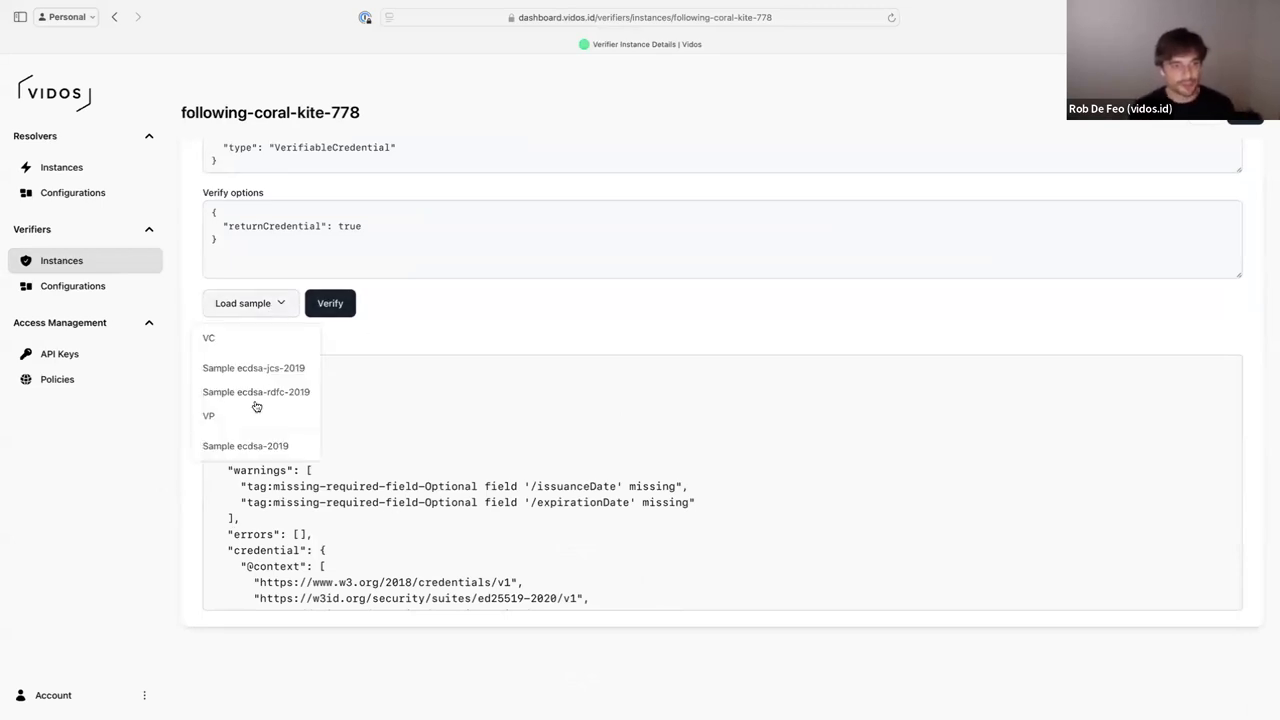
left_click(266, 447)
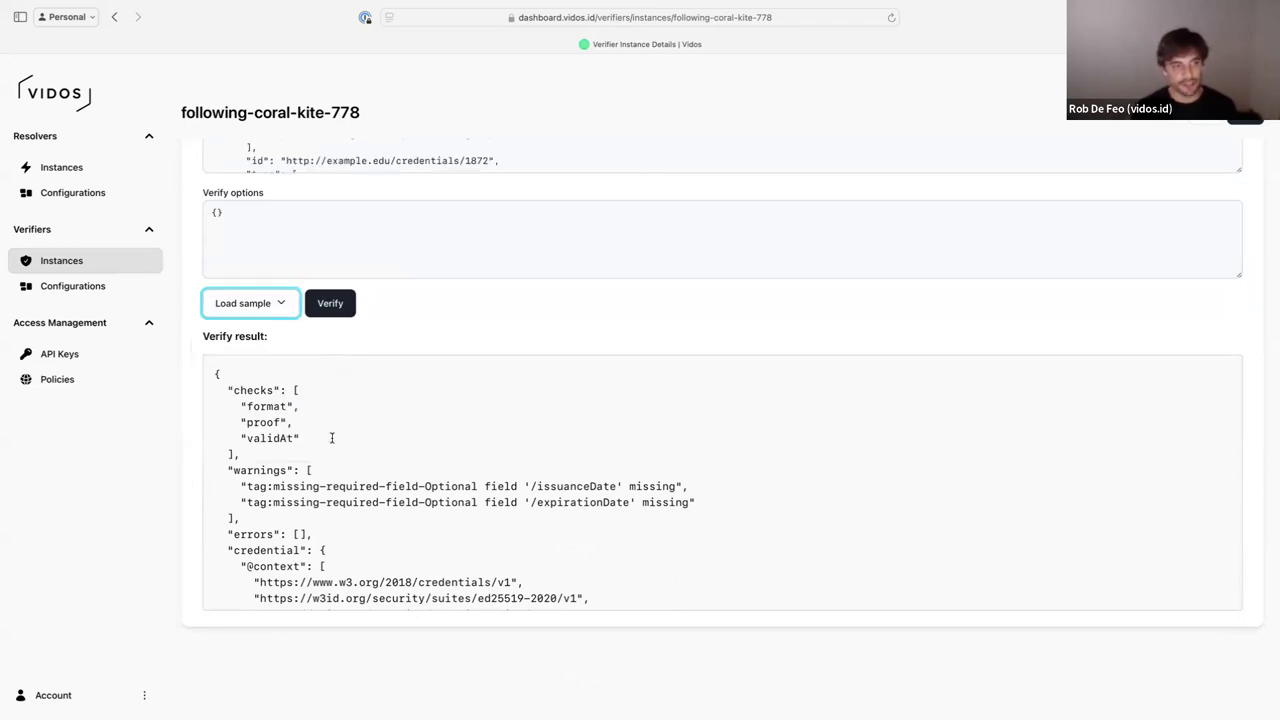
scroll(340, 450, "up", 2)
scroll(352, 470, "up", 6)
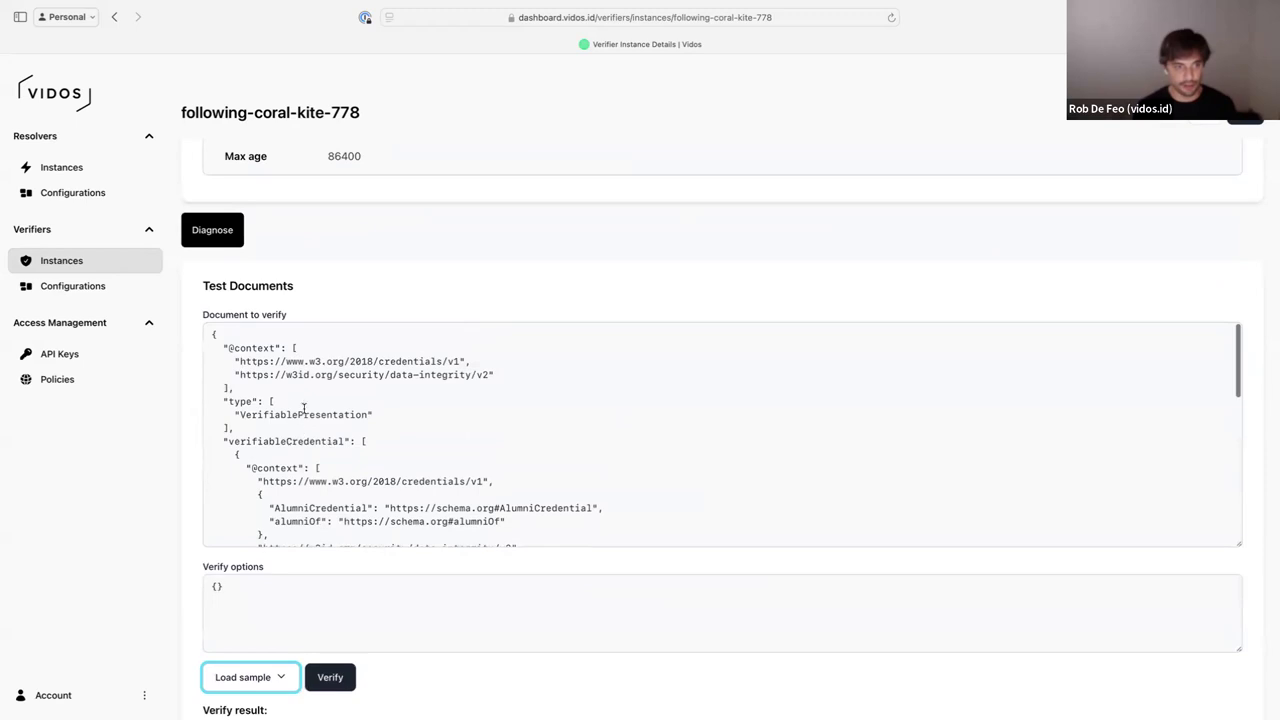
Step: Examine the sample presentation's VerifiablePresentation type, its embedded alumni credential and the presentation-level proof
double_click(287, 411)
scroll(275, 394, "down", 1)
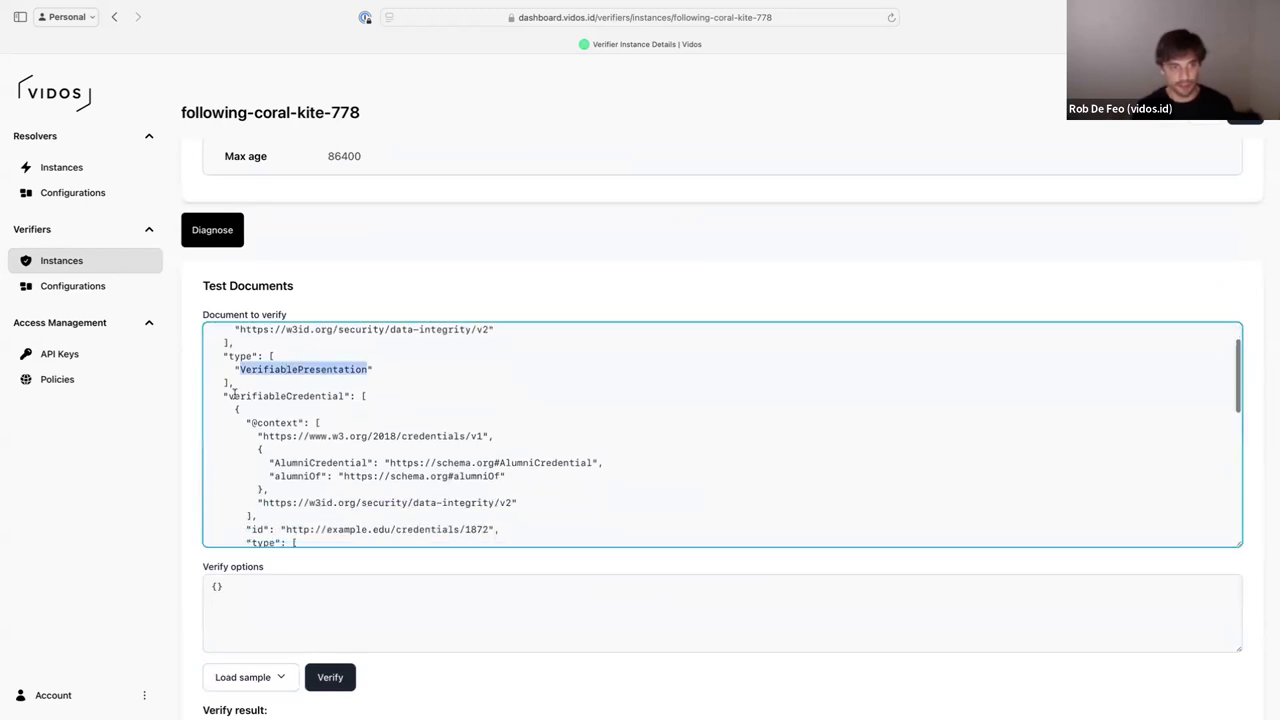
scroll(366, 461, "down", 5)
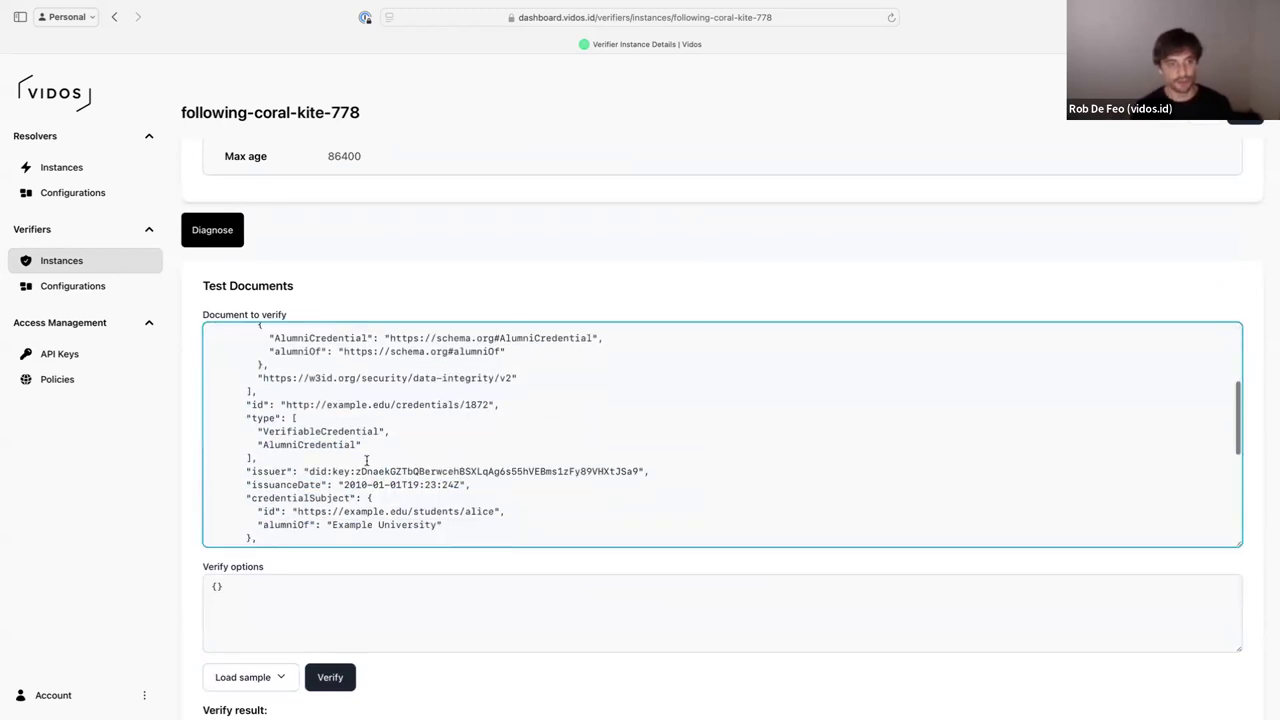
scroll(231, 426, "down", 1)
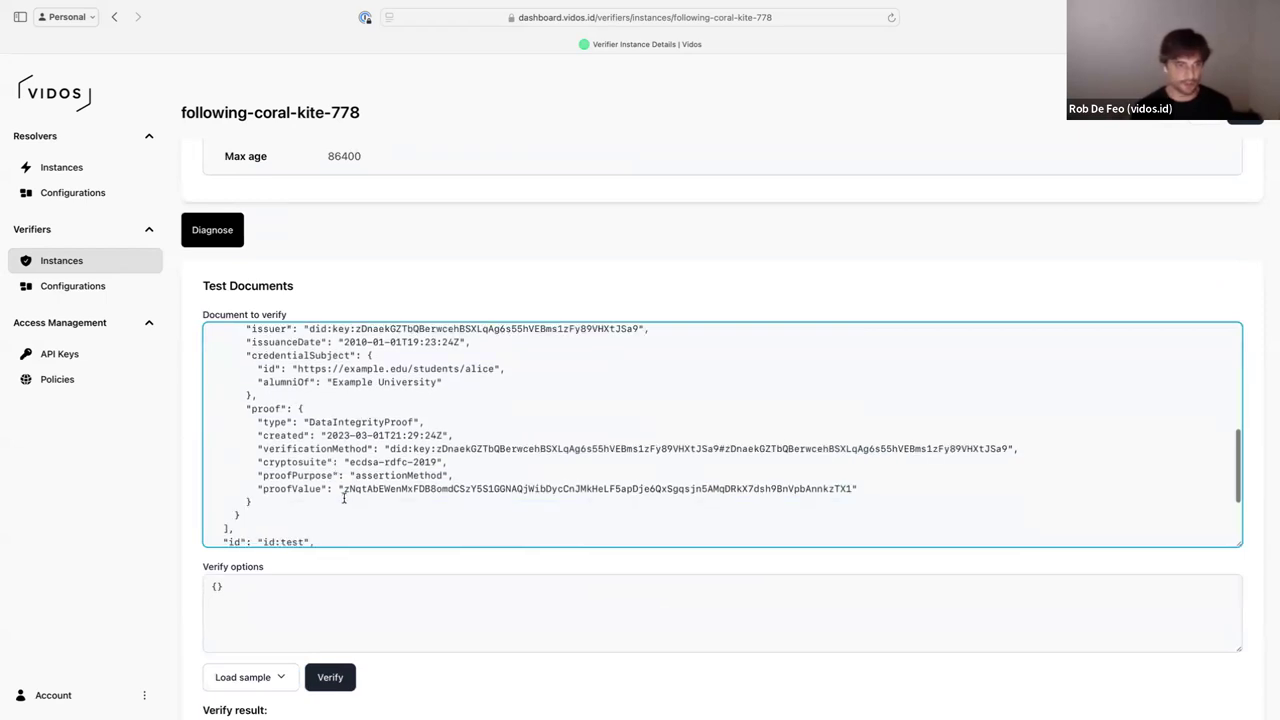
scroll(343, 497, "down", 3)
left_click_drag(225, 427, 257, 520)
left_click(381, 493)
Step: Verify the loaded sample presentation with empty verify options and view the verify result
scroll(363, 588, "down", 2)
left_click(330, 566)
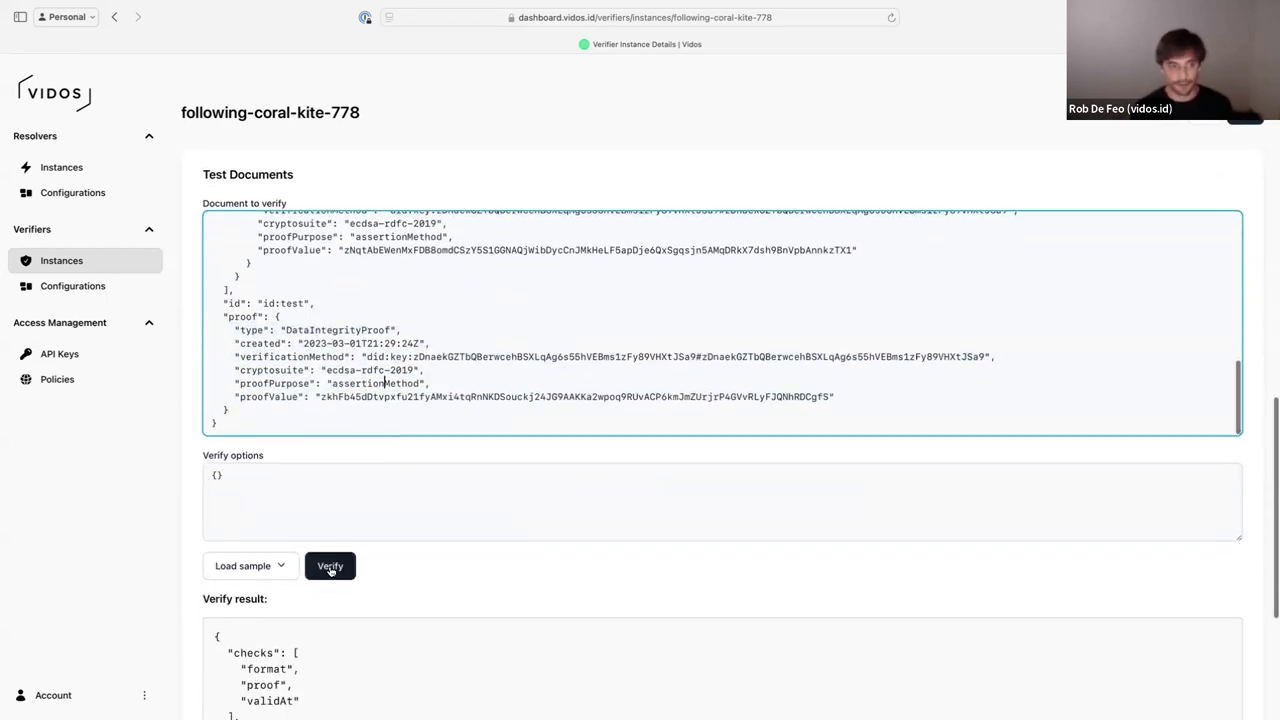
scroll(520, 578, "down", 3)
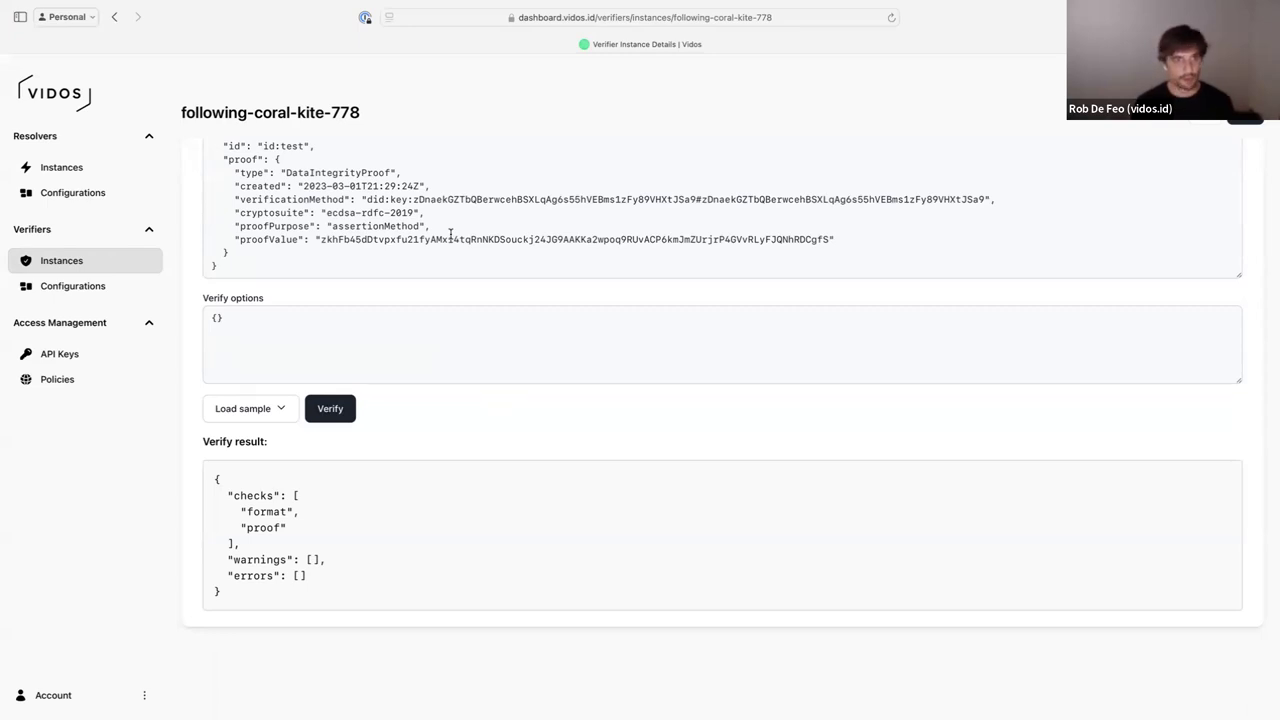
Step: Switch to Postman, collapse the Resolver folder and expand the Verifier folder in the Vidos collection
key("ctrl+Right")
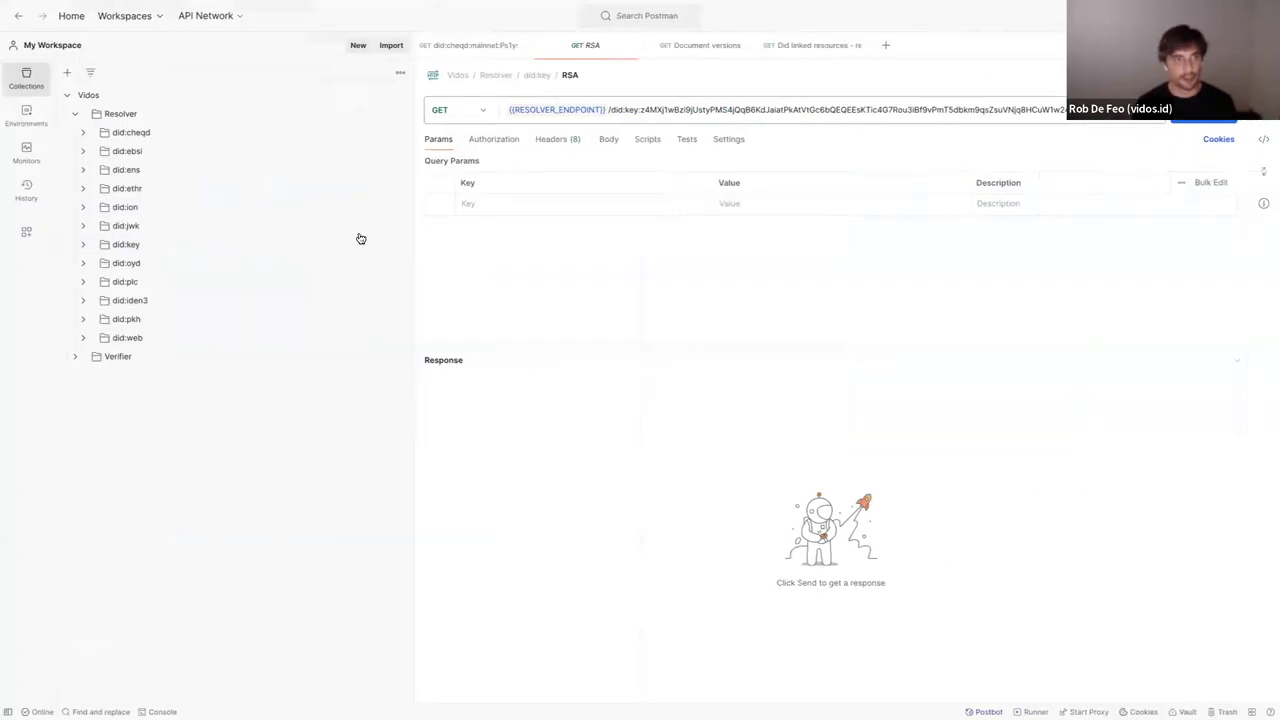
left_click(78, 115)
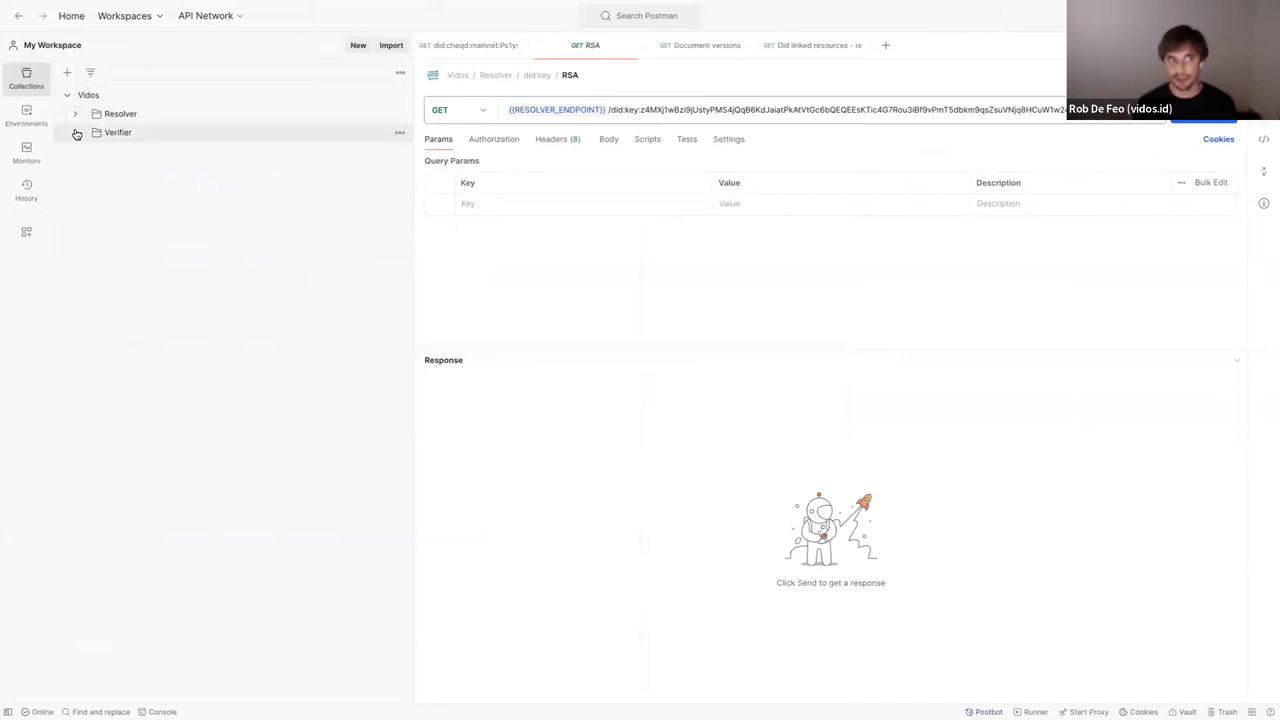
left_click(75, 132)
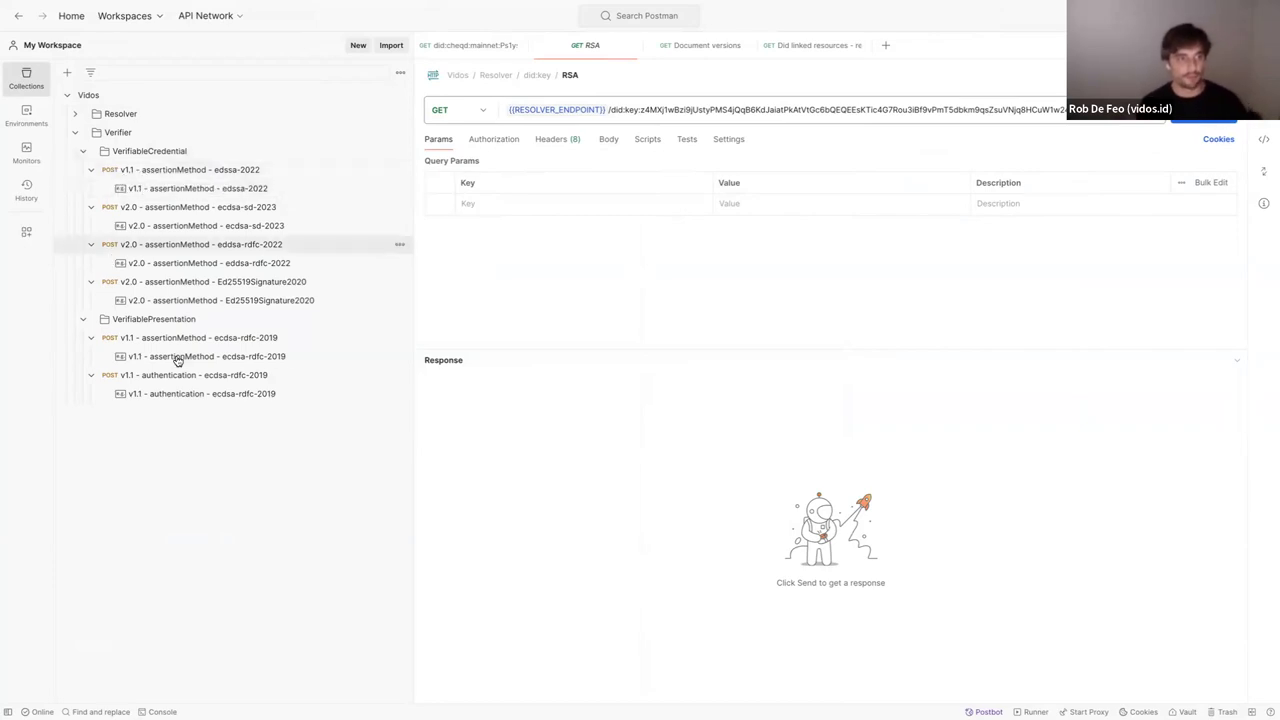
Step: Open the "v1.1 - assertionMethod - edssa-2022" credential request and highlight the credentials/v1 context URL in its body
left_click(131, 172)
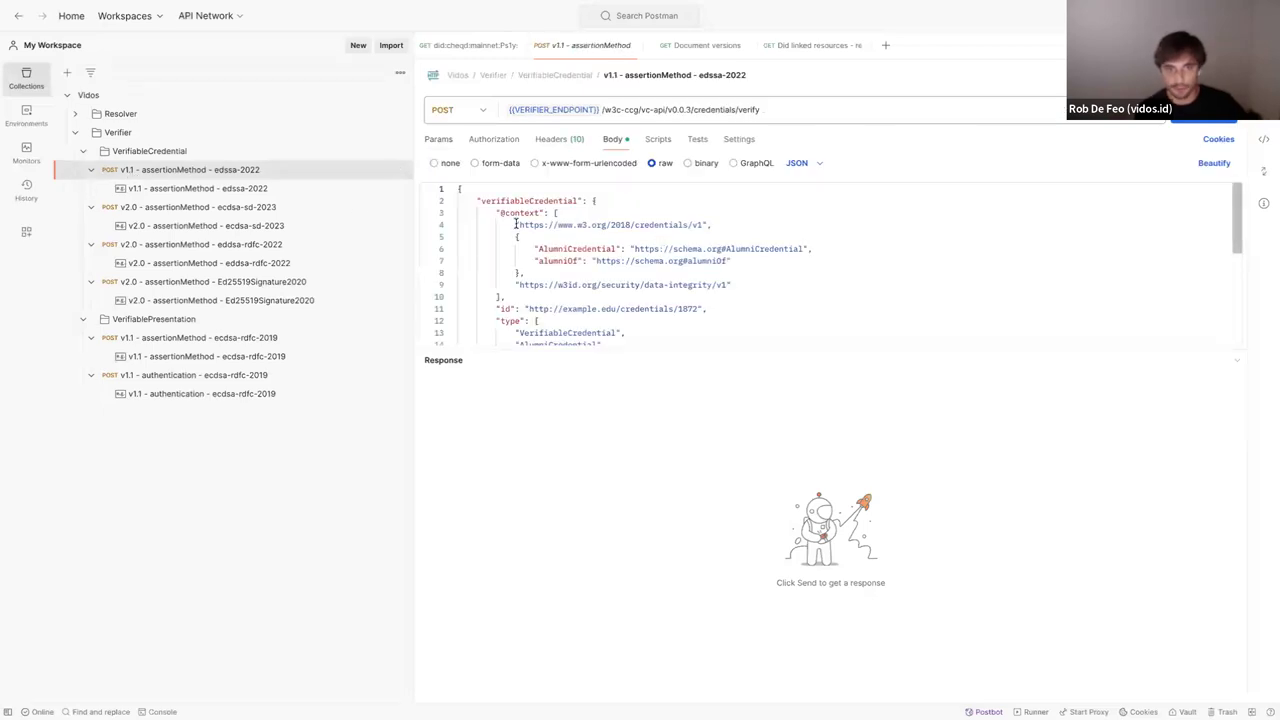
left_click_drag(518, 224, 703, 225)
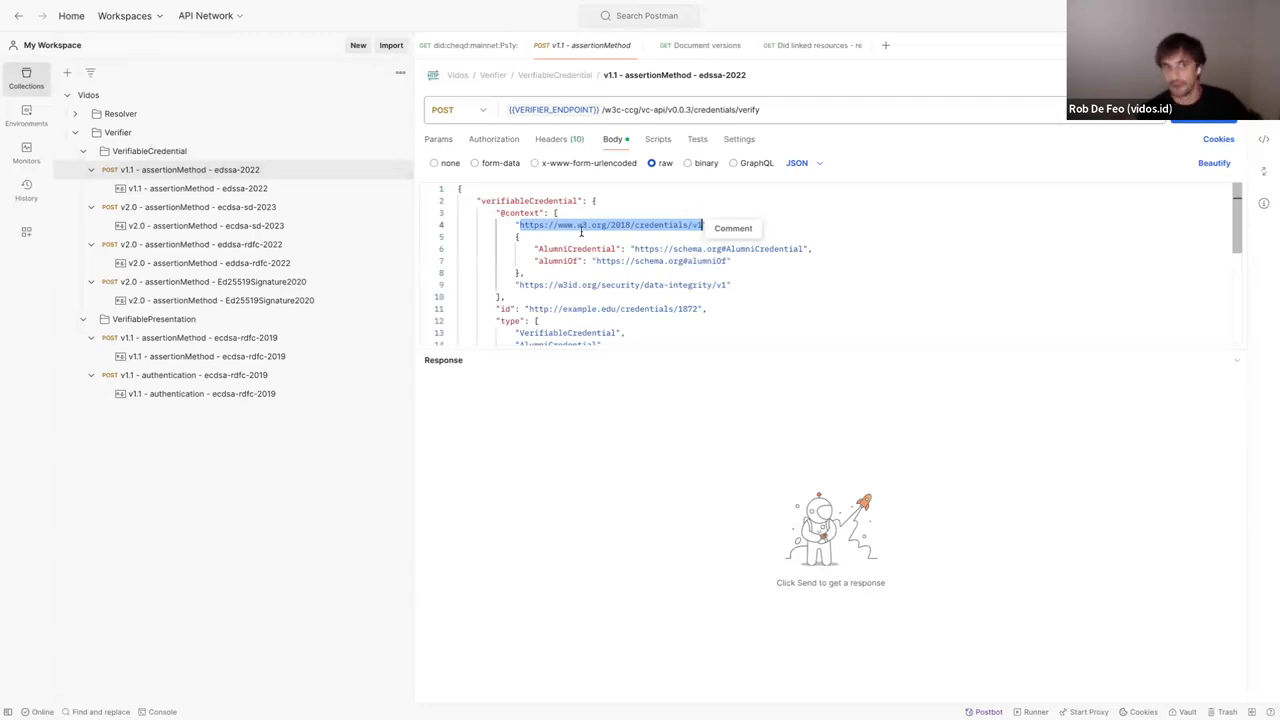
left_click(703, 225)
left_click_drag(703, 225, 522, 220)
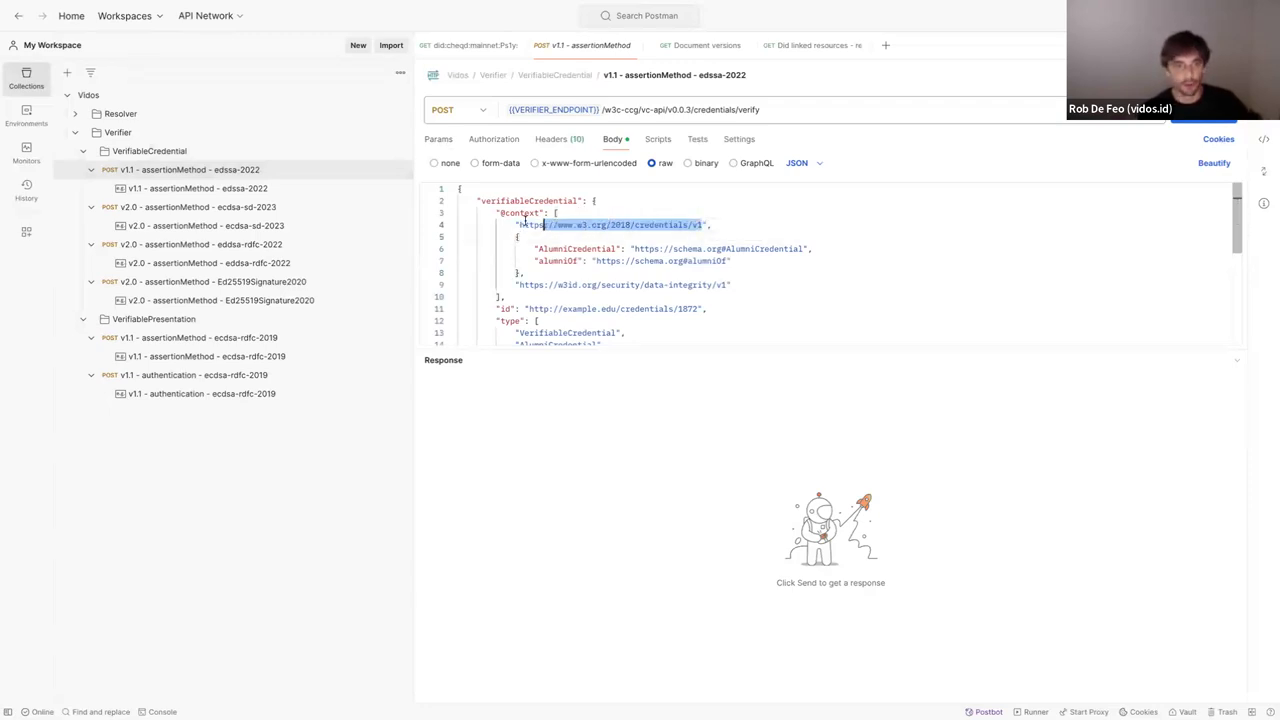
Step: Open the "v2.0 - assertionMethod - ecdsa-sd-2023" request and highlight the credentials/v2 and credentials/examples/v2 context URLs in its body
left_click(150, 207)
left_click_drag(697, 237, 520, 237)
left_click_drag(662, 220, 492, 222)
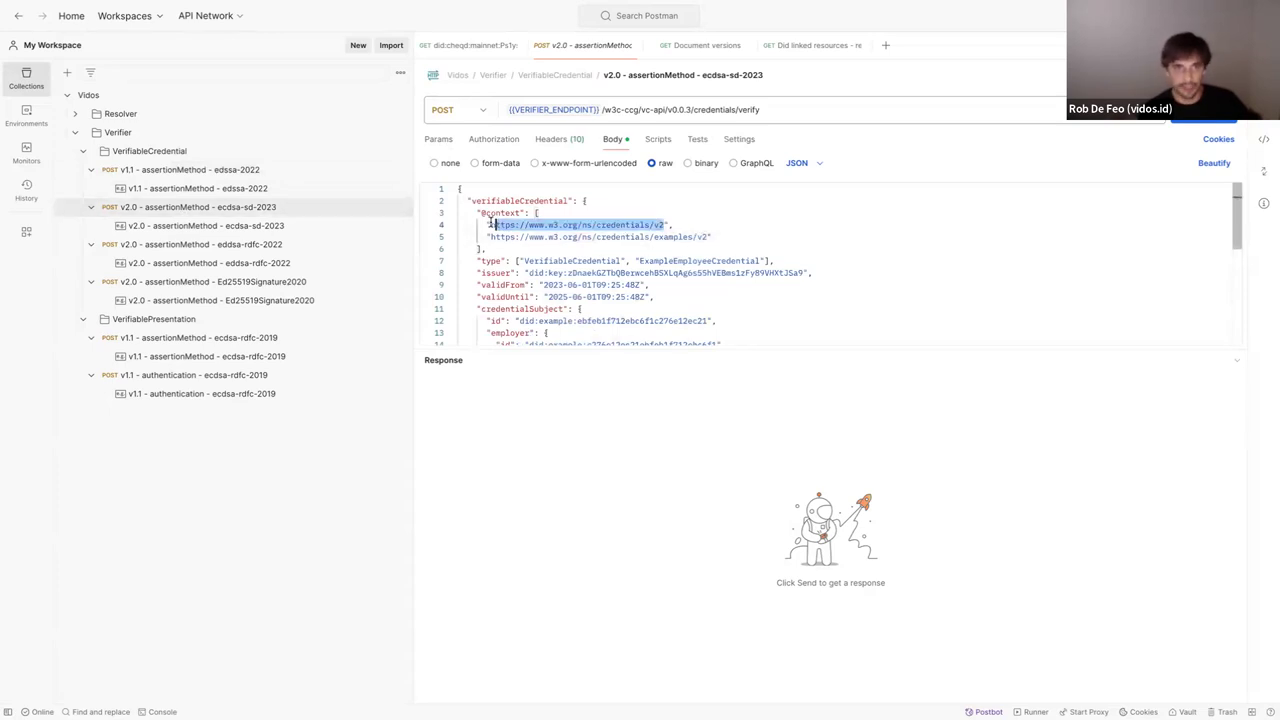
left_click(740, 240)
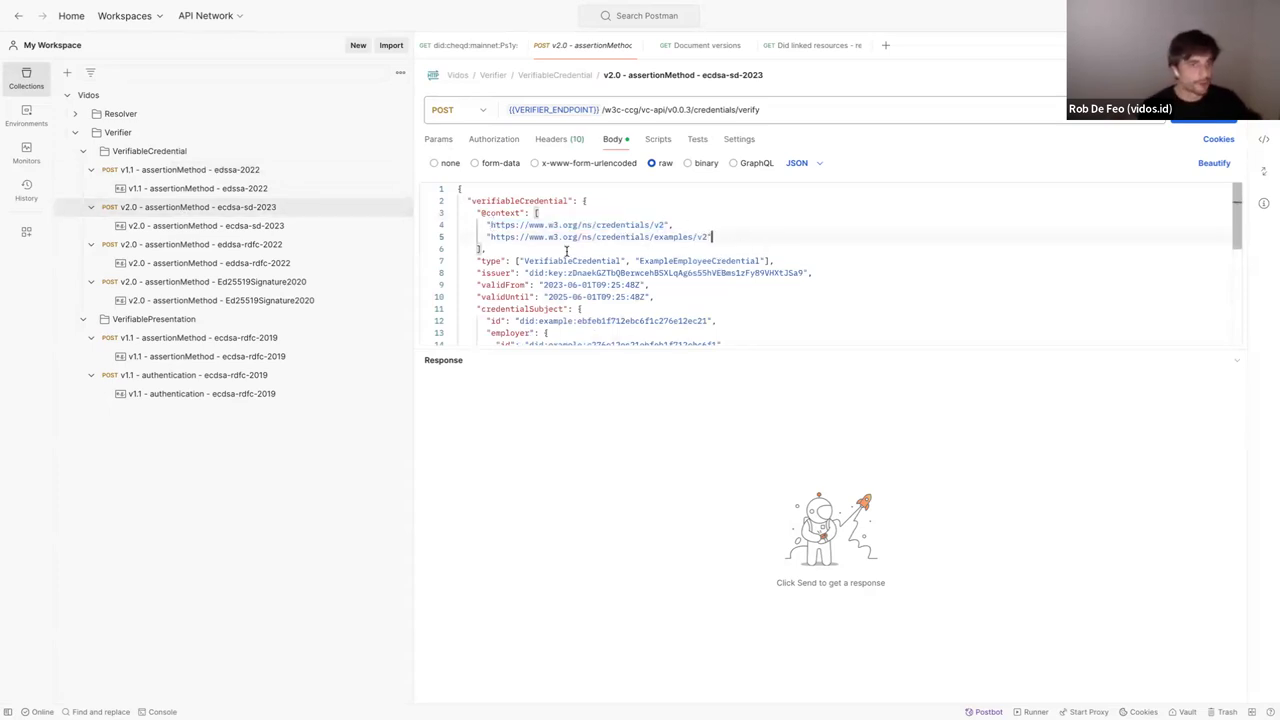
mouse_move(487, 237)
left_mouse_down()
mouse_move(714, 237)
mouse_move(490, 234)
left_mouse_up()
left_click(713, 237)
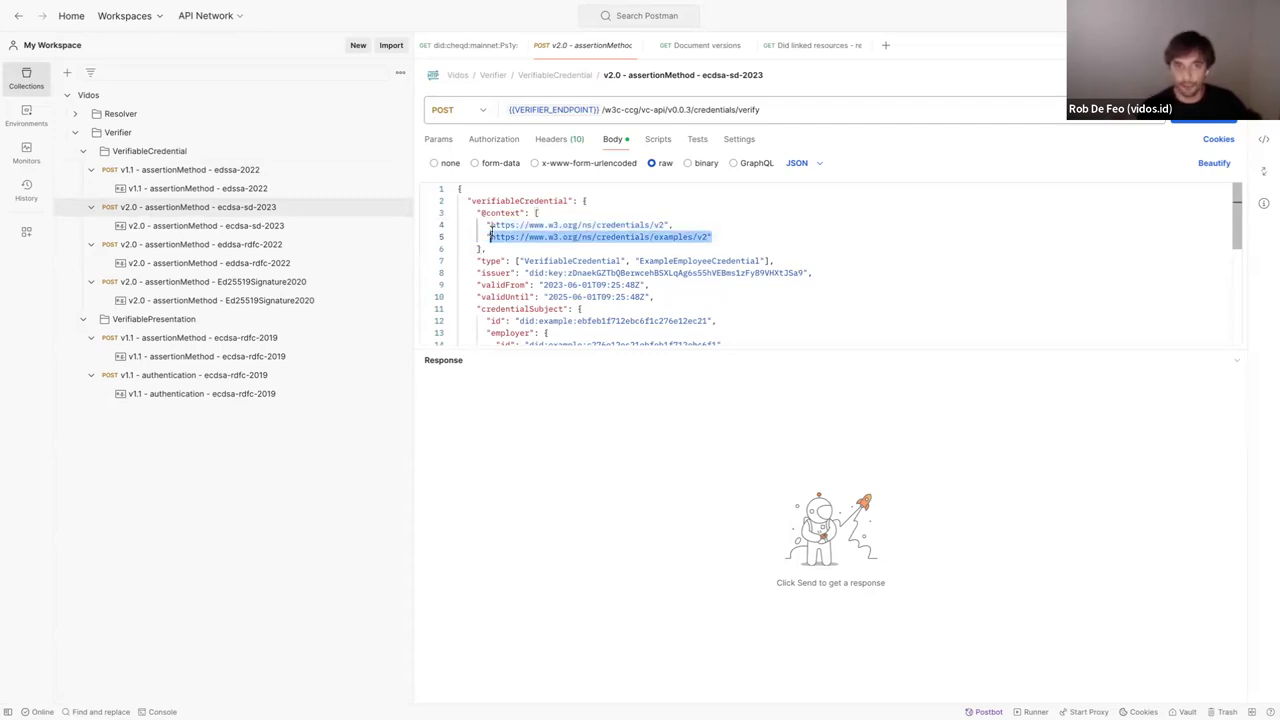
left_click(743, 238)
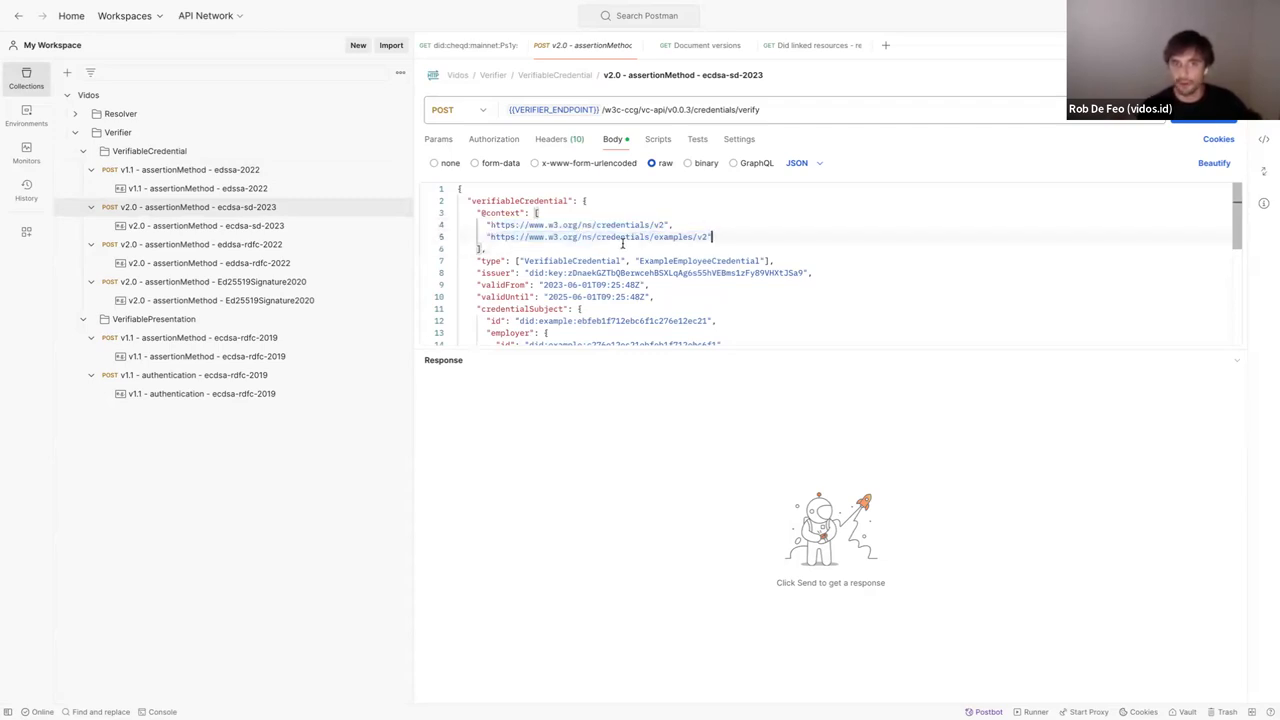
Step: Highlight the ExampleEmployeeCredential type in the body of the ecdsa-sd-2023 request
double_click(673, 260)
mouse_move(632, 262)
left_mouse_down()
mouse_move(766, 260)
mouse_move(640, 261)
left_mouse_up()
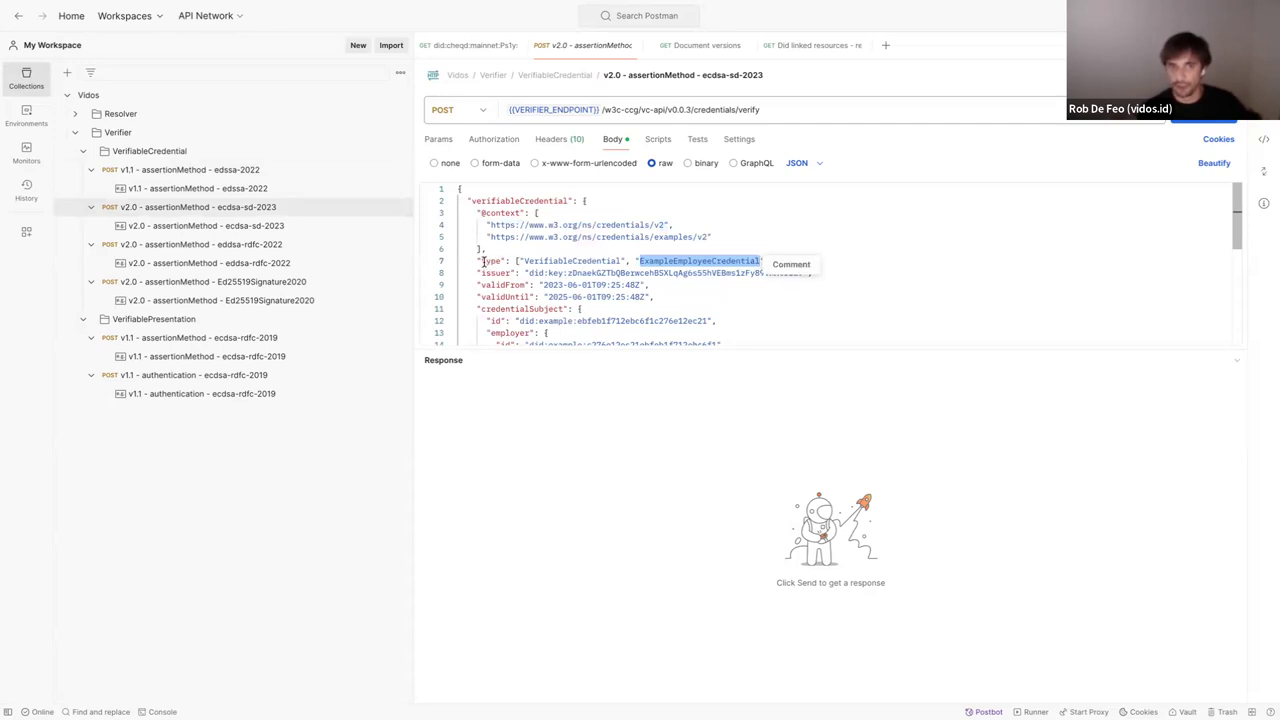
left_click(713, 293)
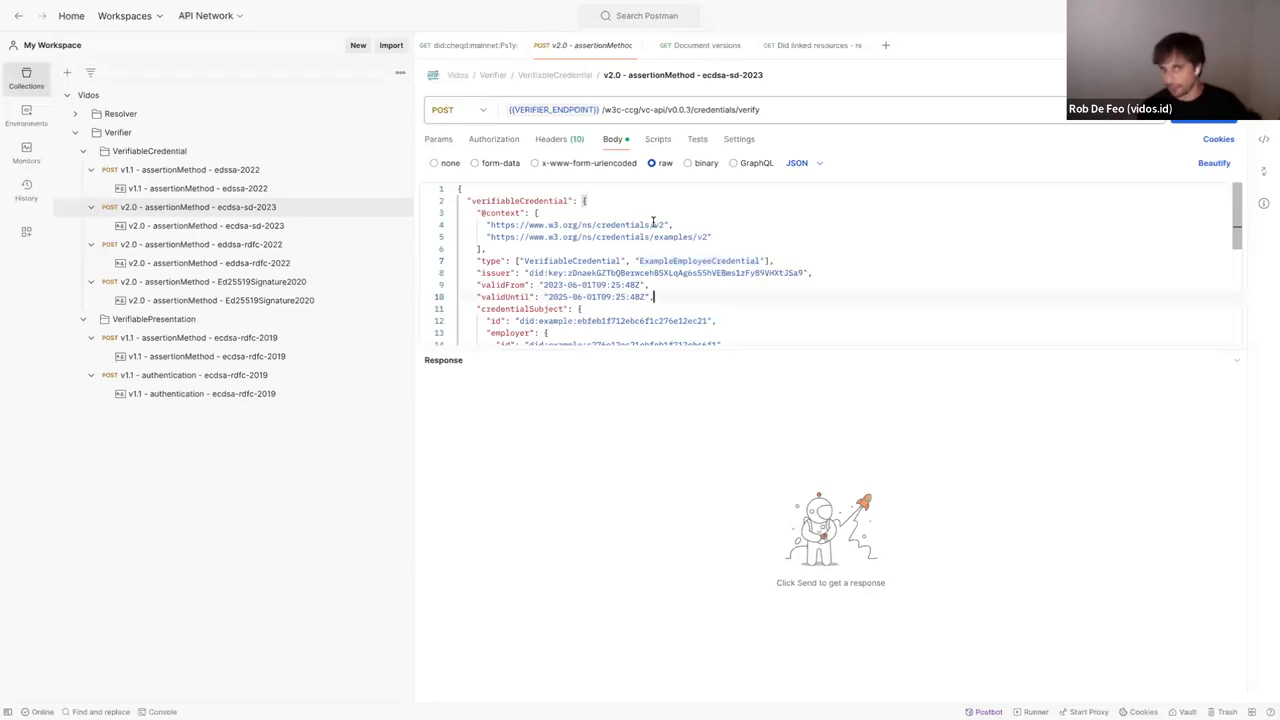
double_click(736, 260)
left_click(817, 240)
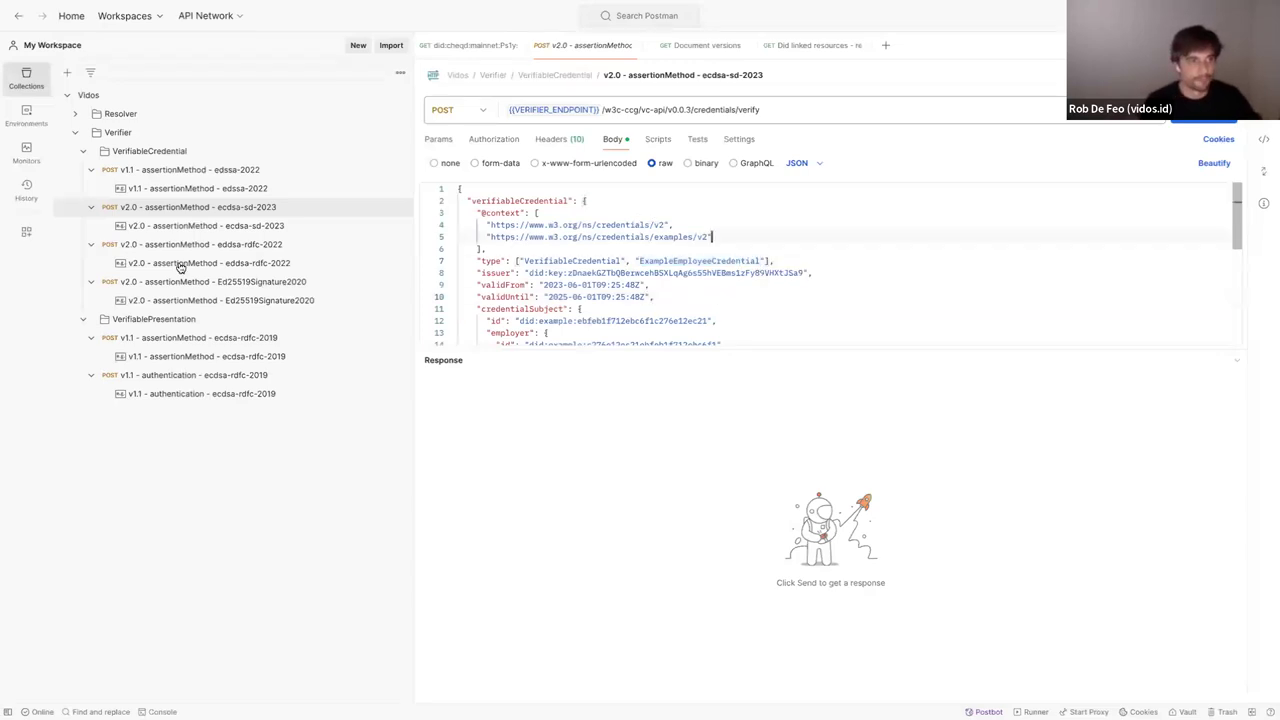
Step: Open the VerifiablePresentation requests for ecdsa-rdfc-2019, assertionMethod and then authentication, and enlarge the request body area
left_click(144, 338)
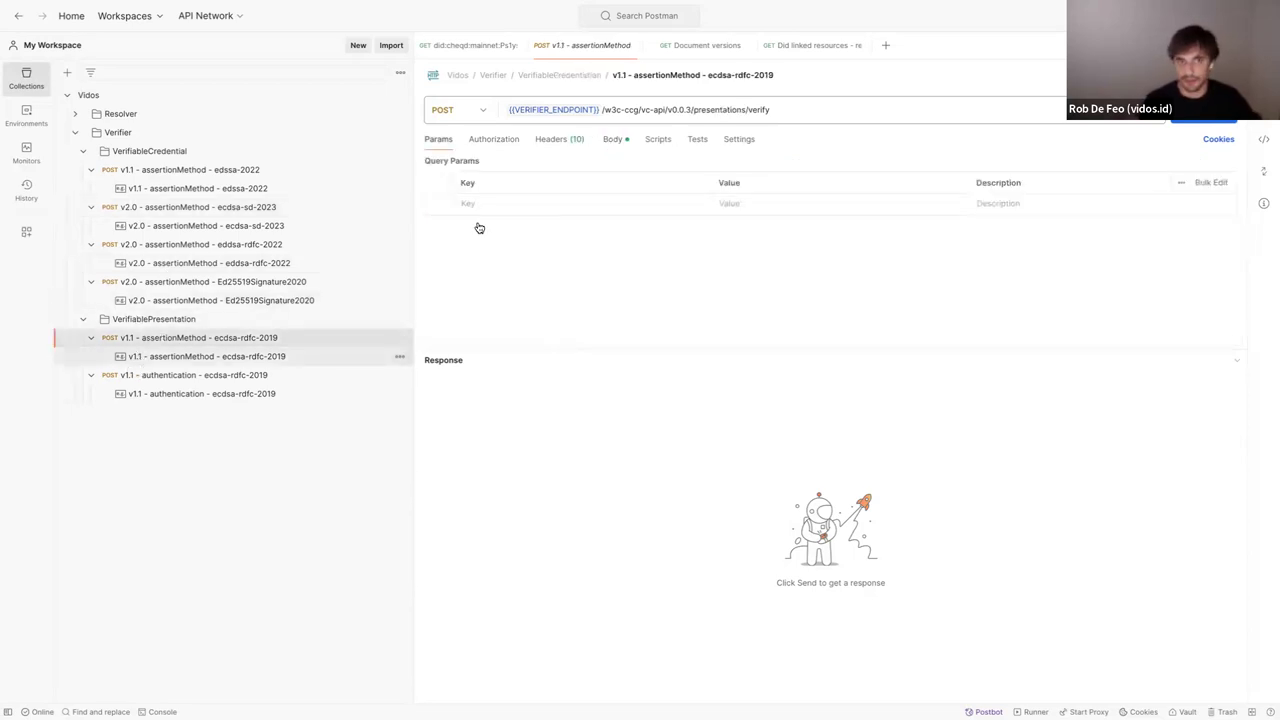
left_click(140, 375)
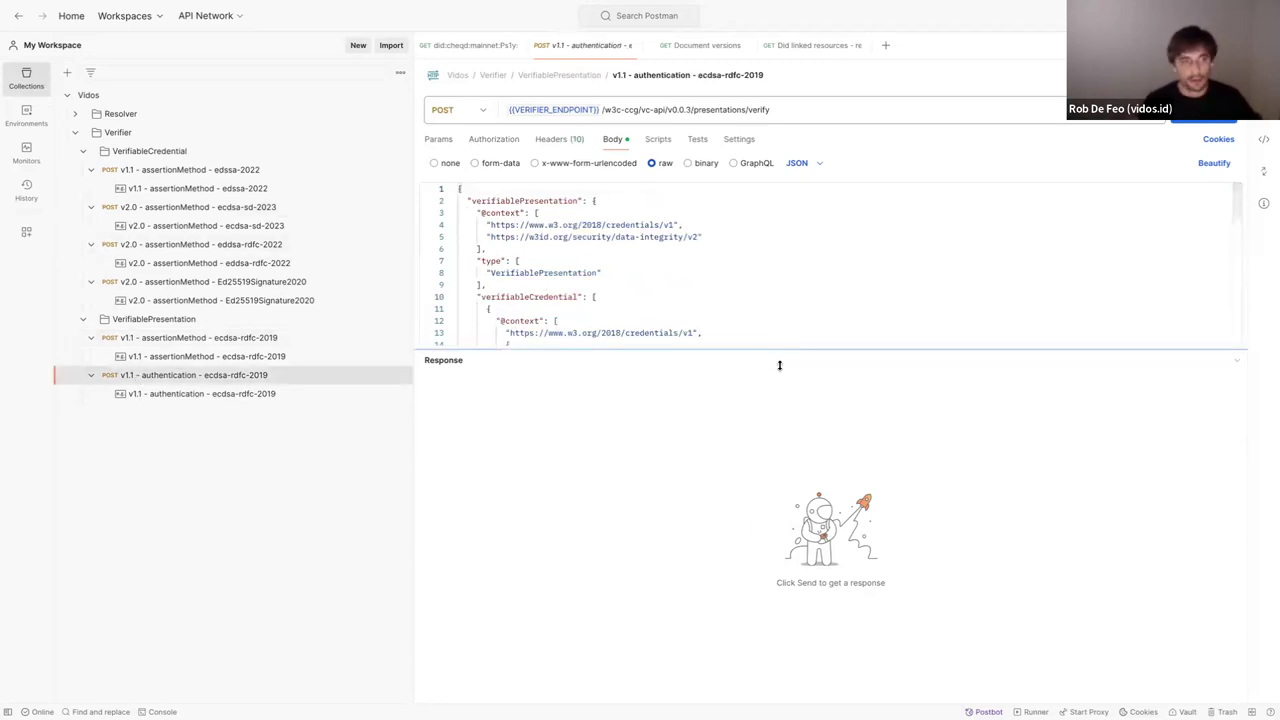
left_click_drag(779, 365, 780, 444)
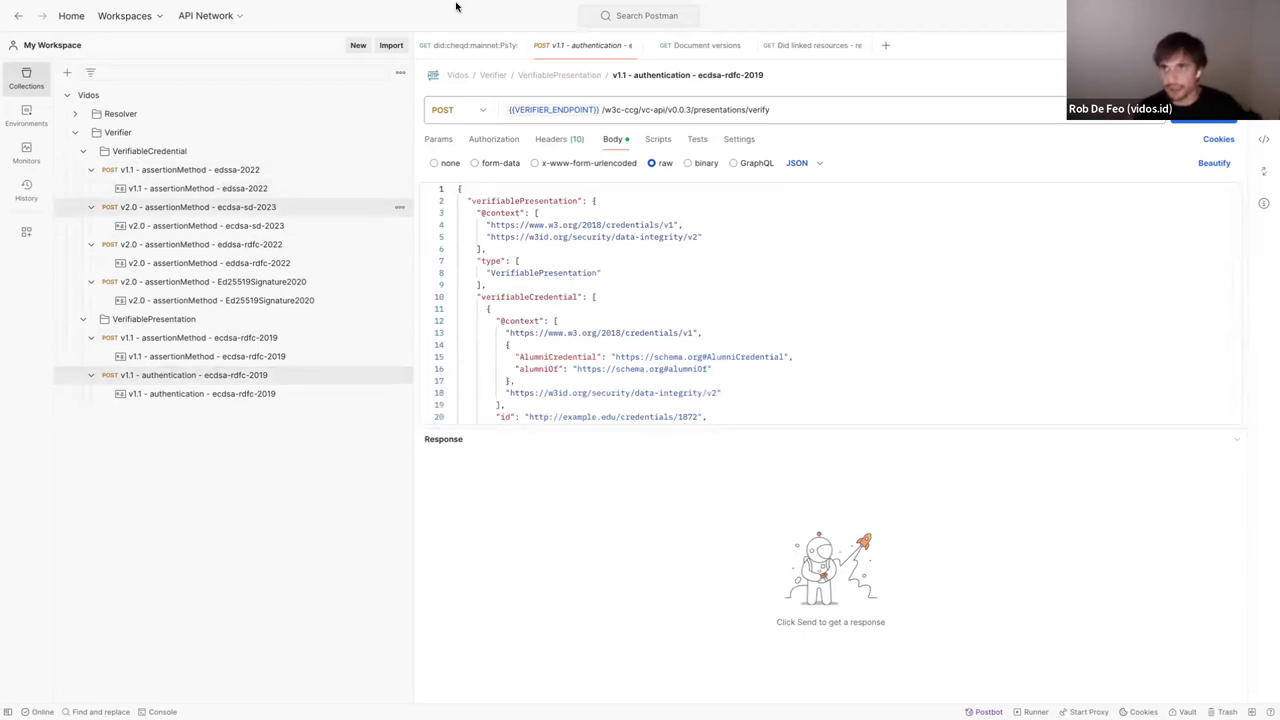
mouse_move(455, 7)
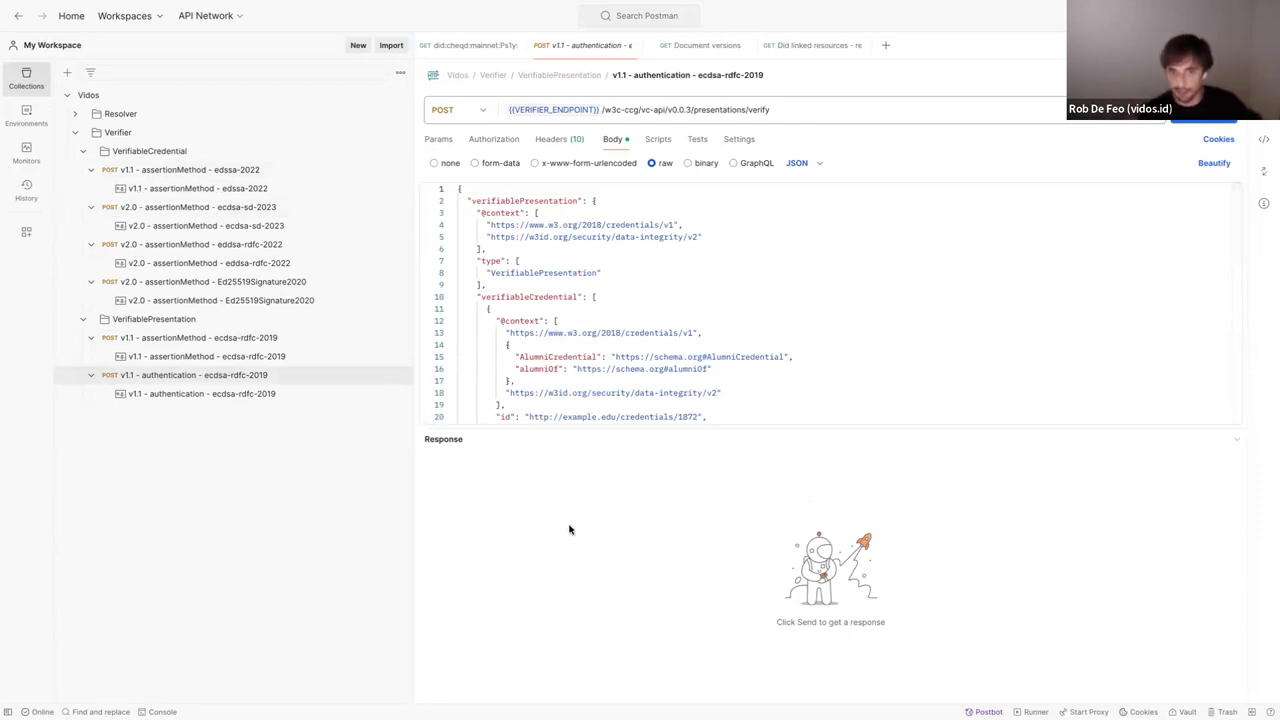
left_click_drag(814, 426, 814, 447)
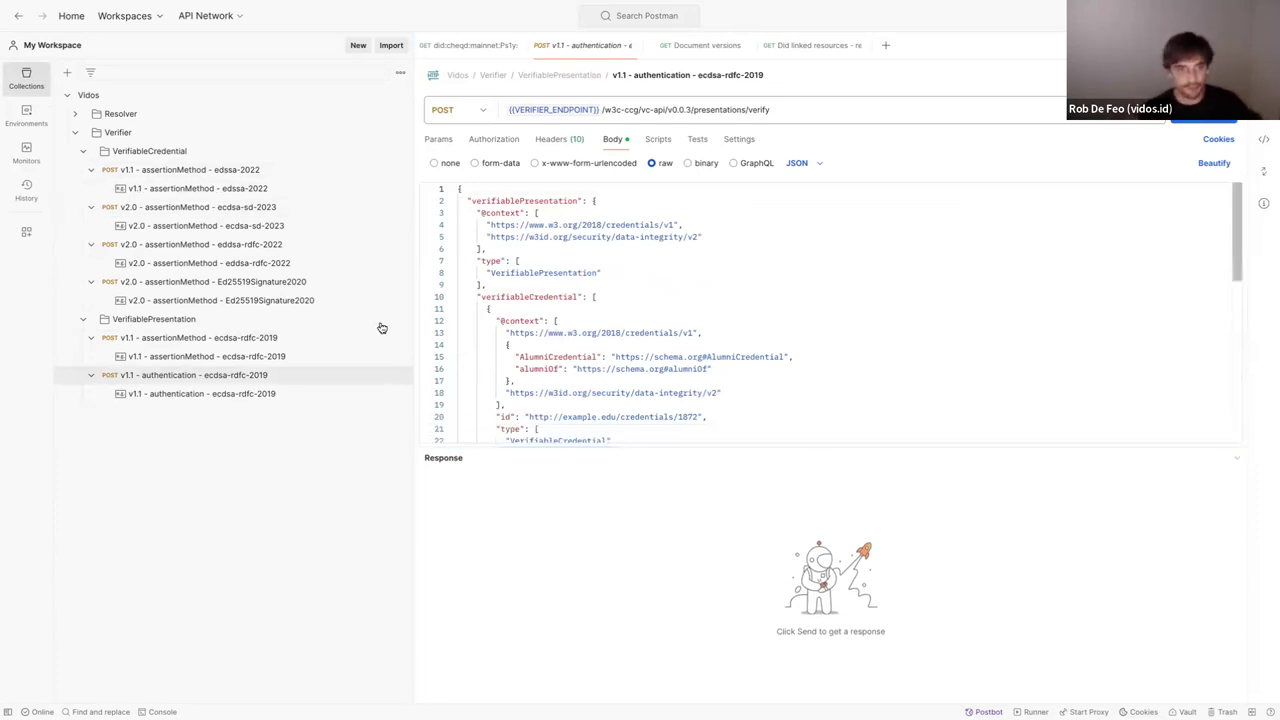
left_click_drag(414, 325, 391, 326)
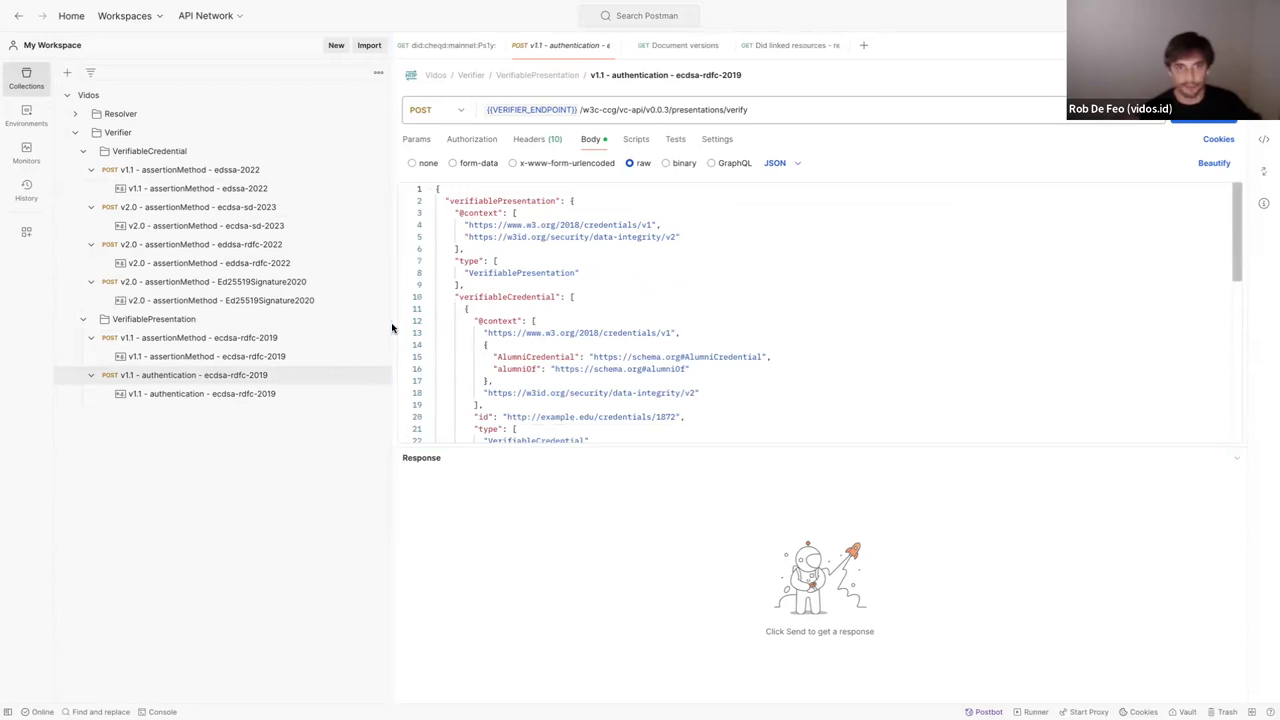
Step: Open the "v1.1 - assertionMethod - edssa-2022" credential request and highlight the DataIntegrityProof type in the proof section of its body
left_click(174, 170)
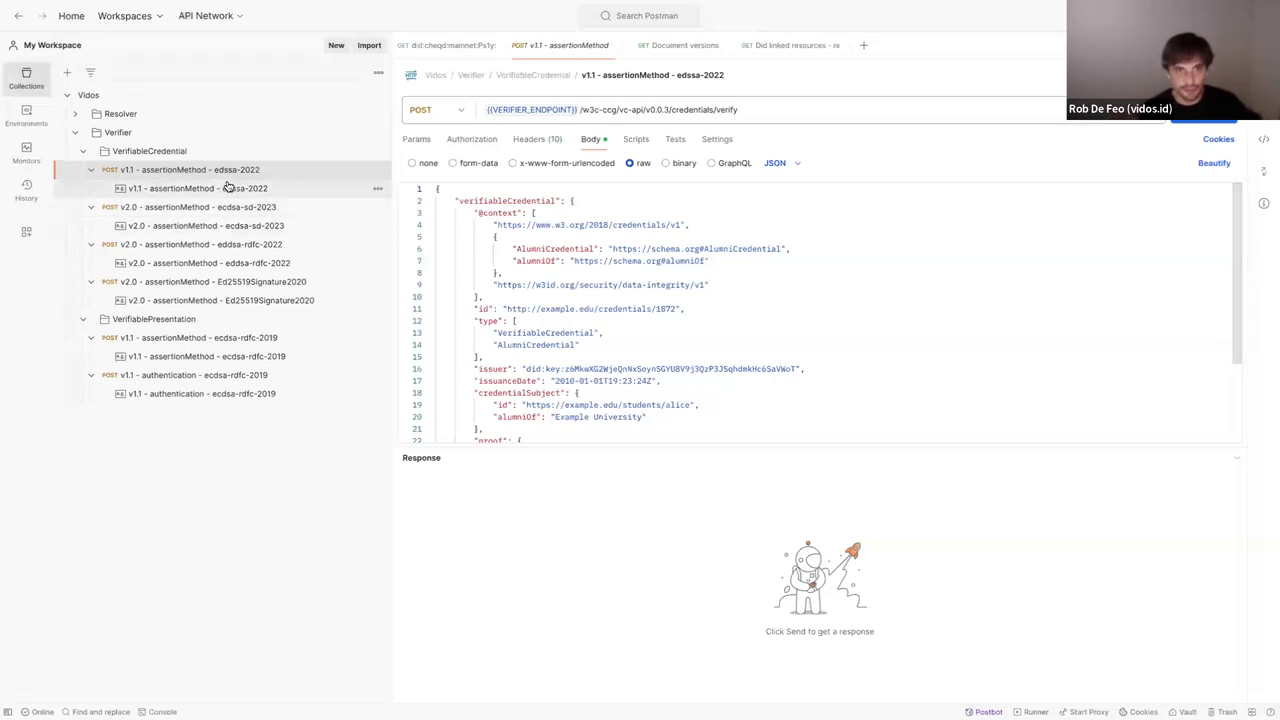
scroll(496, 334, "down", 3)
left_click(497, 332)
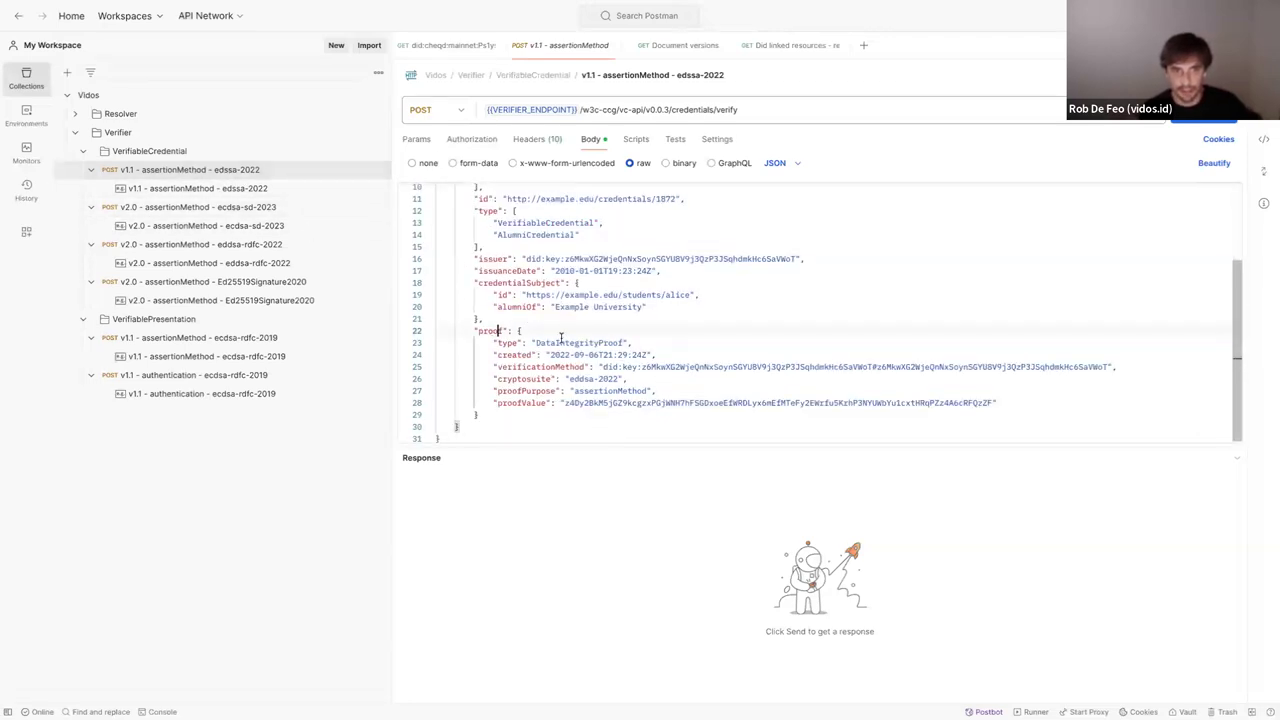
double_click(565, 343)
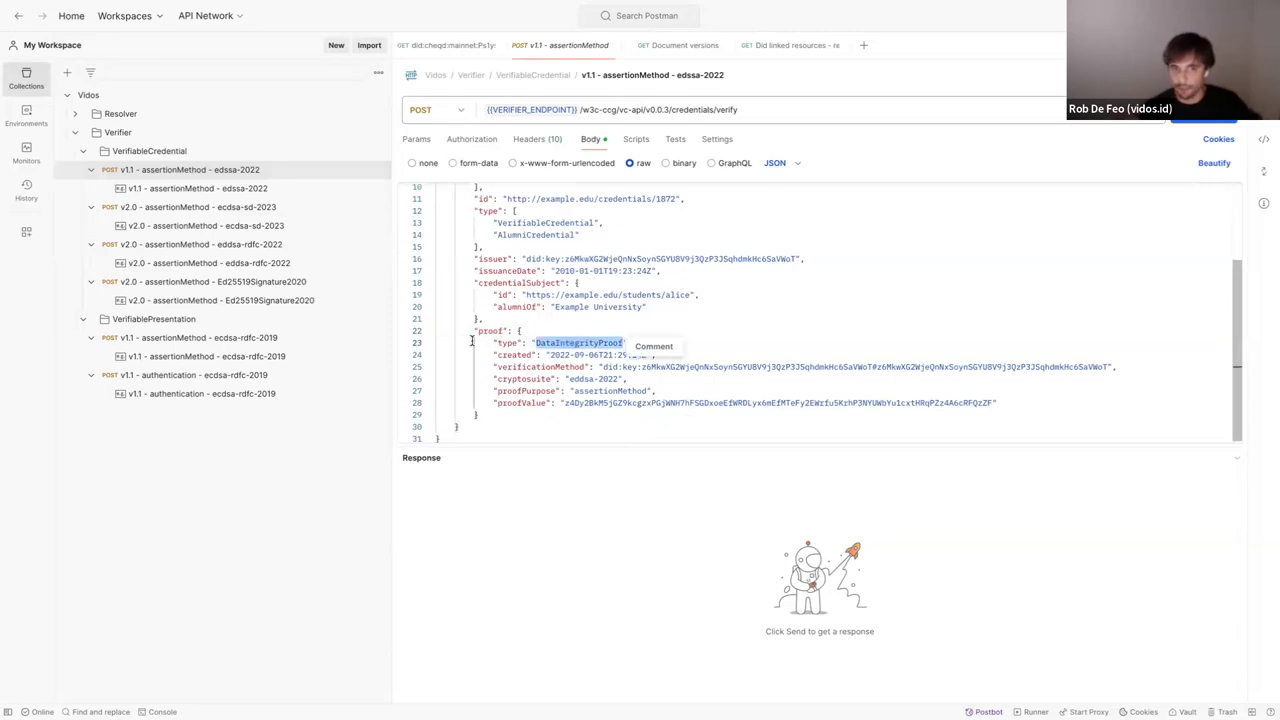
left_click(514, 355)
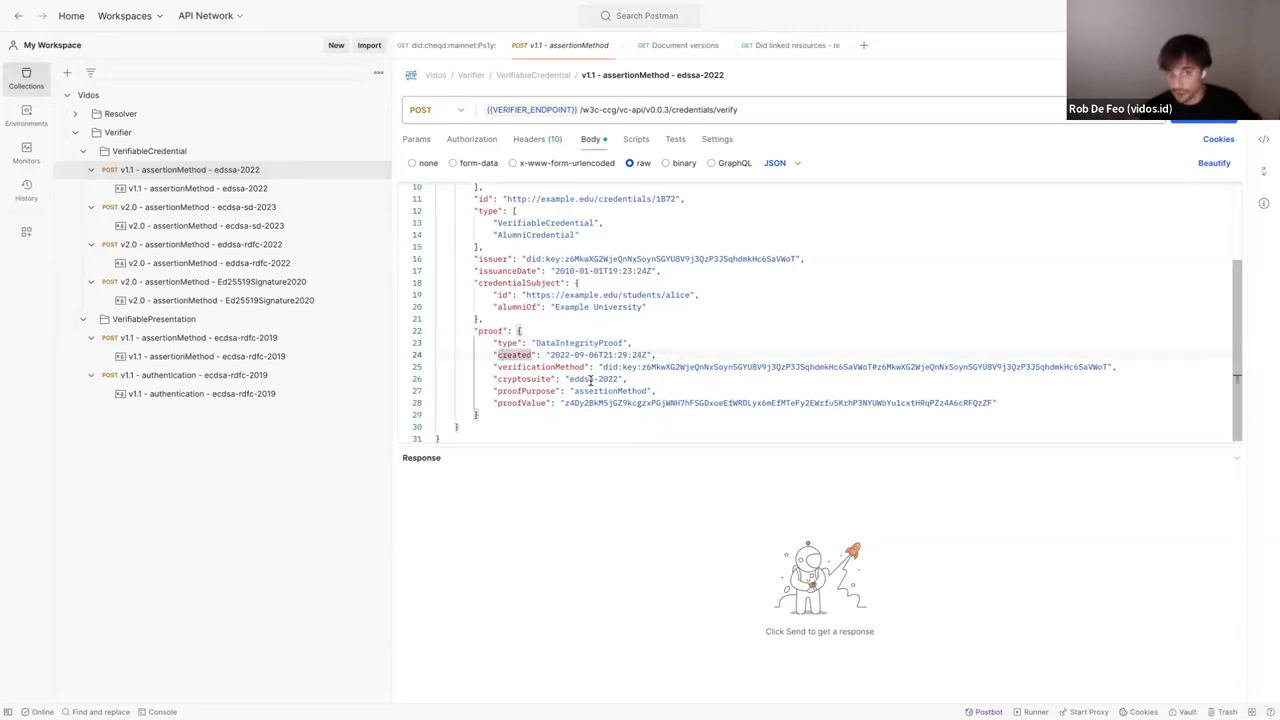
Step: Highlight the eddsa-2022 cryptosuite and the assertionMethod proof purpose in the credential's proof
left_click_drag(570, 379, 616, 379)
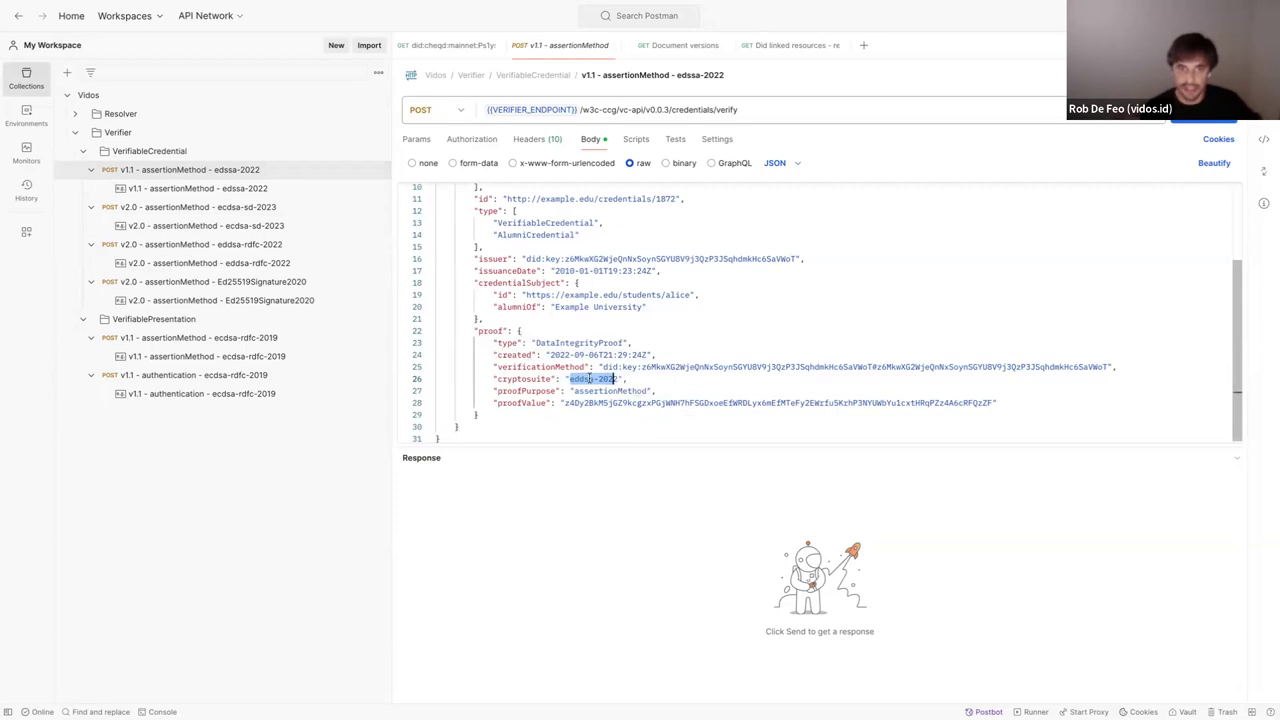
double_click(604, 391)
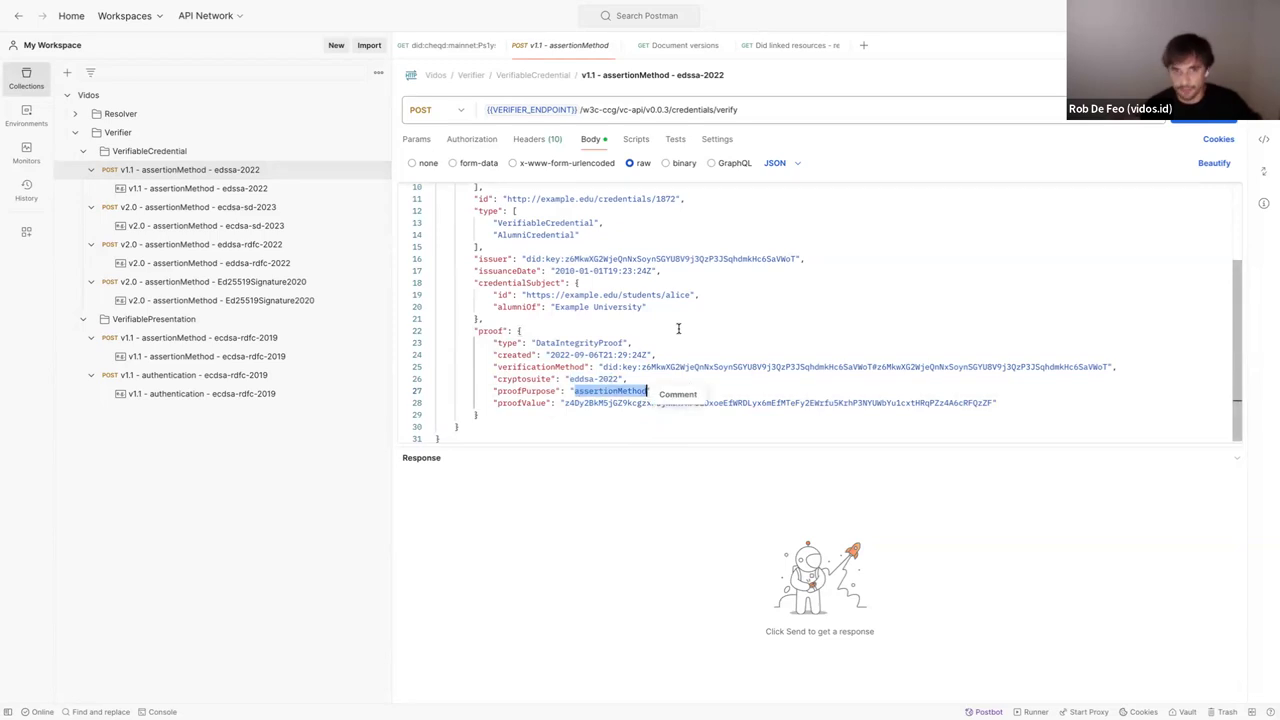
scroll(675, 331, "up", 3)
scroll(777, 343, "down", 3)
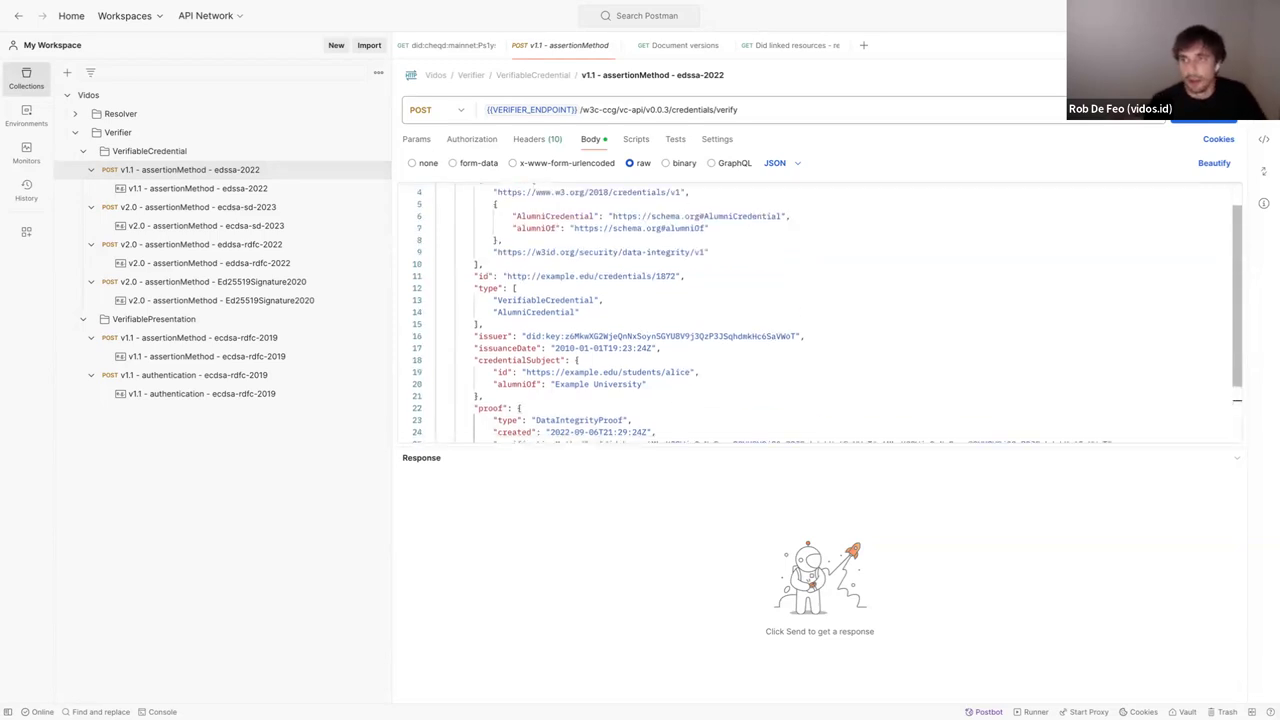
Step: Send the credential verification request, and highlight the warning text in the response and the did:key identifier in the proof's verificationMethod
left_click(1200, 110)
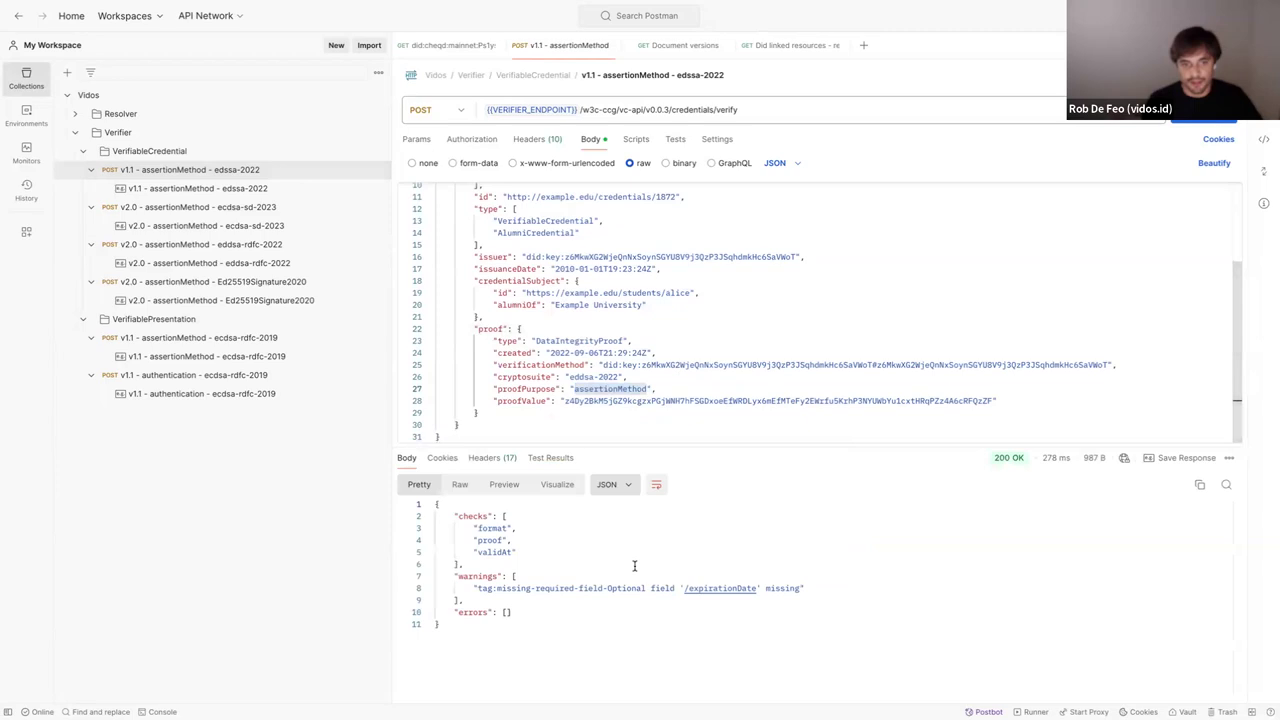
left_click_drag(475, 529, 826, 588)
double_click(485, 540)
double_click(774, 365)
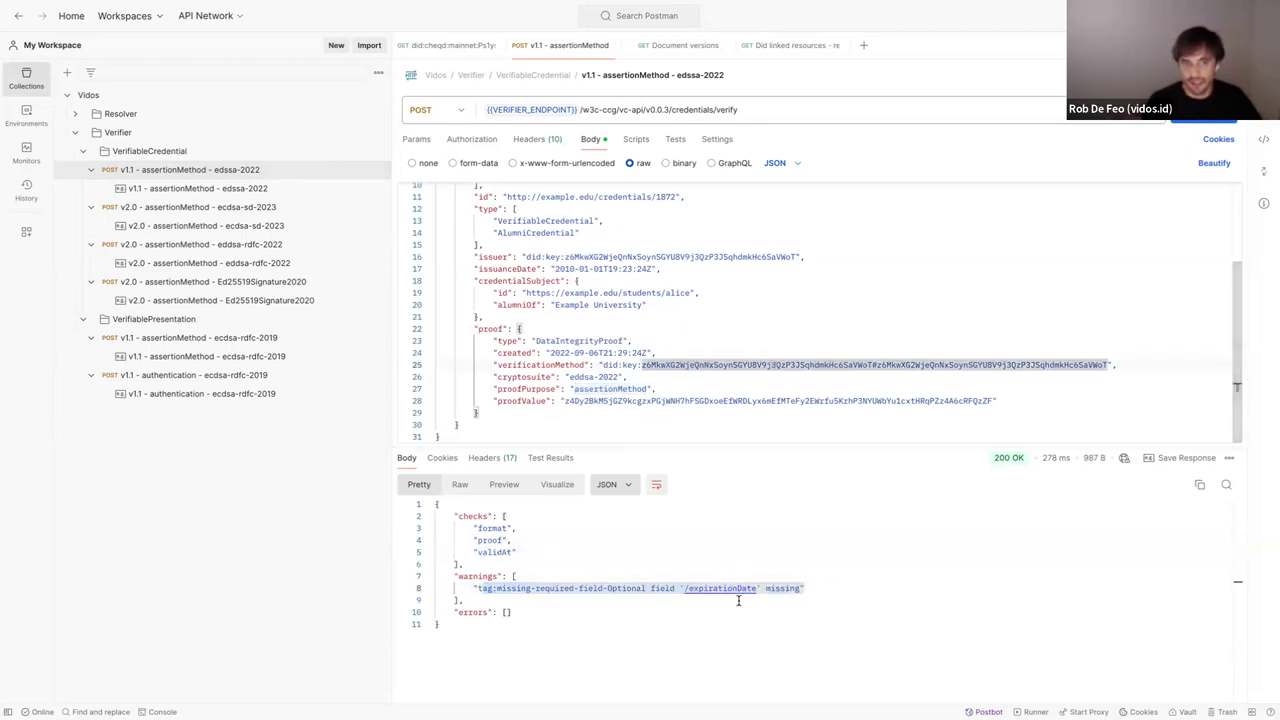